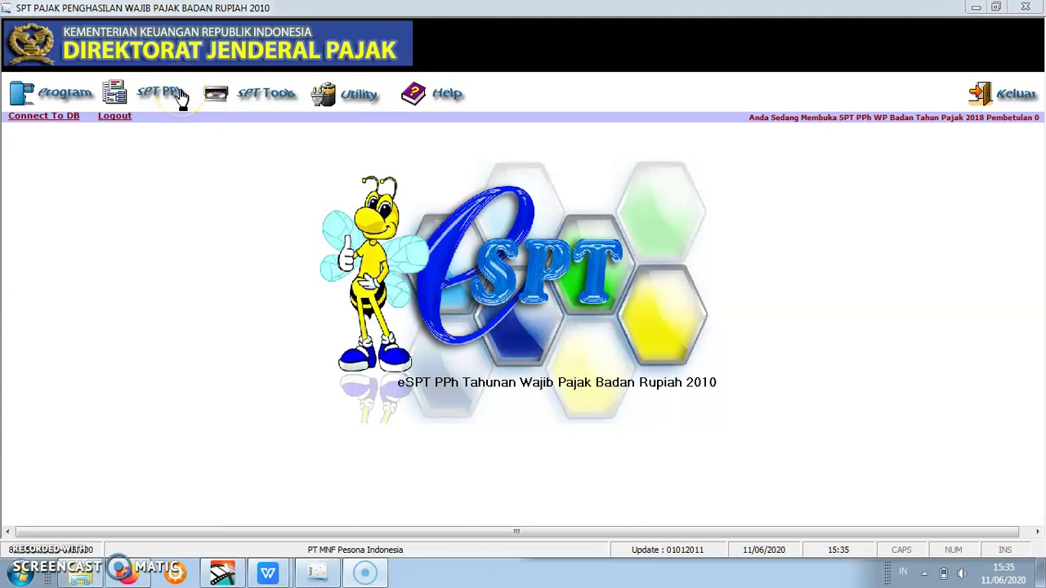
- Open the Formulir 1771-IV attachment from the SPT PPh Lampiran list
{"action": "left_click", "coordinate": [181, 97]}
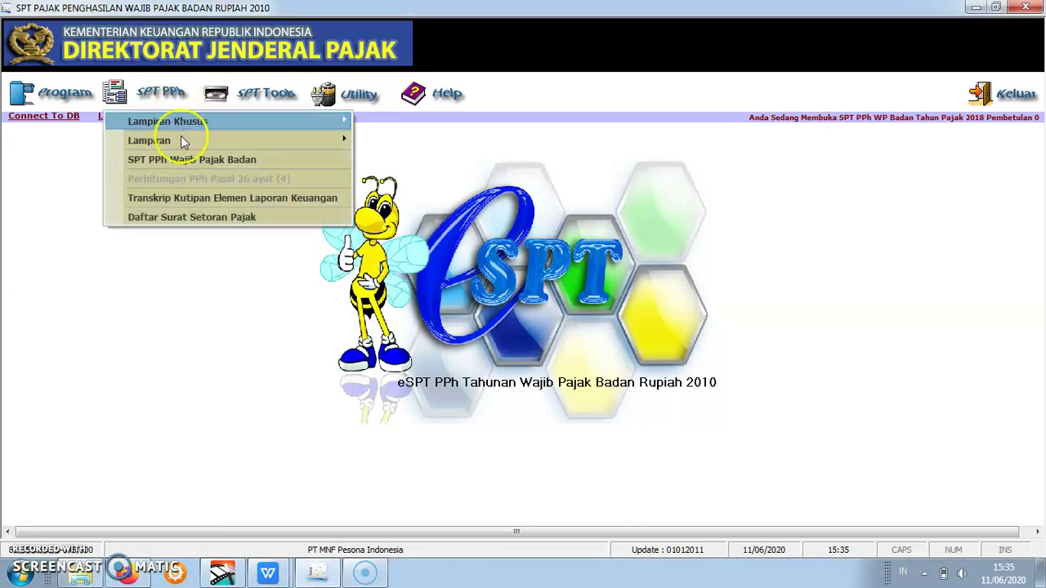
{"action": "mouse_move", "coordinate": [184, 143]}
{"action": "left_click", "coordinate": [250, 144]}
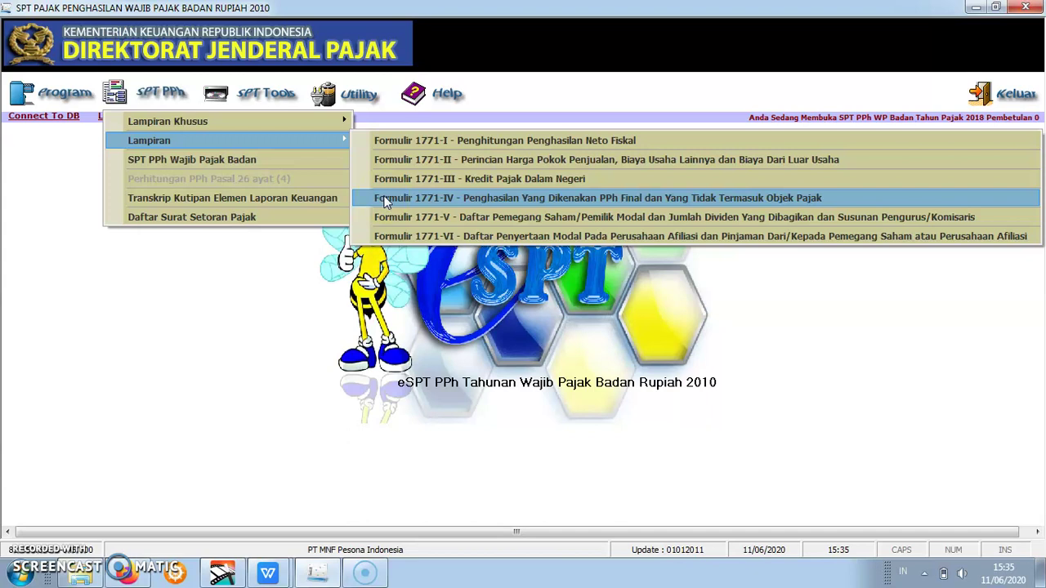
{"action": "left_click", "coordinate": [386, 200]}
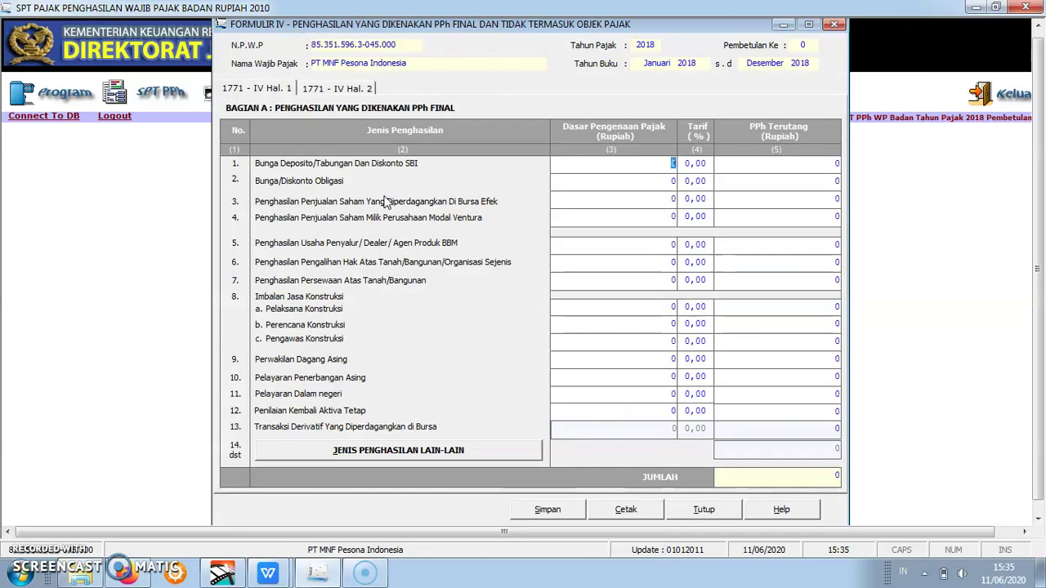
- Review pages 1 and 2 of Formulir 1771-IV, ending back on page 1
{"action": "left_click", "coordinate": [278, 92]}
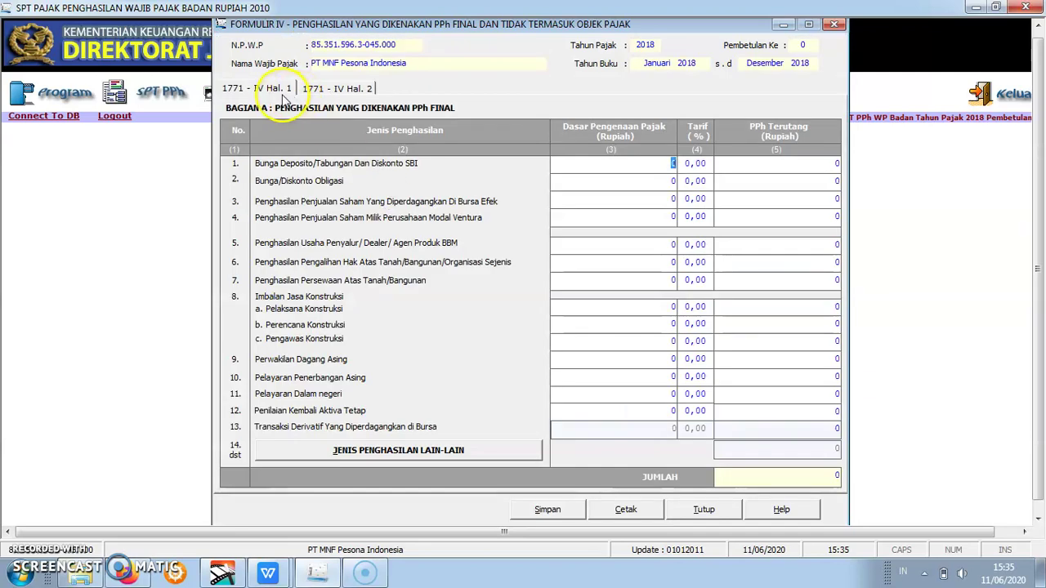
{"action": "key", "text": "Right"}
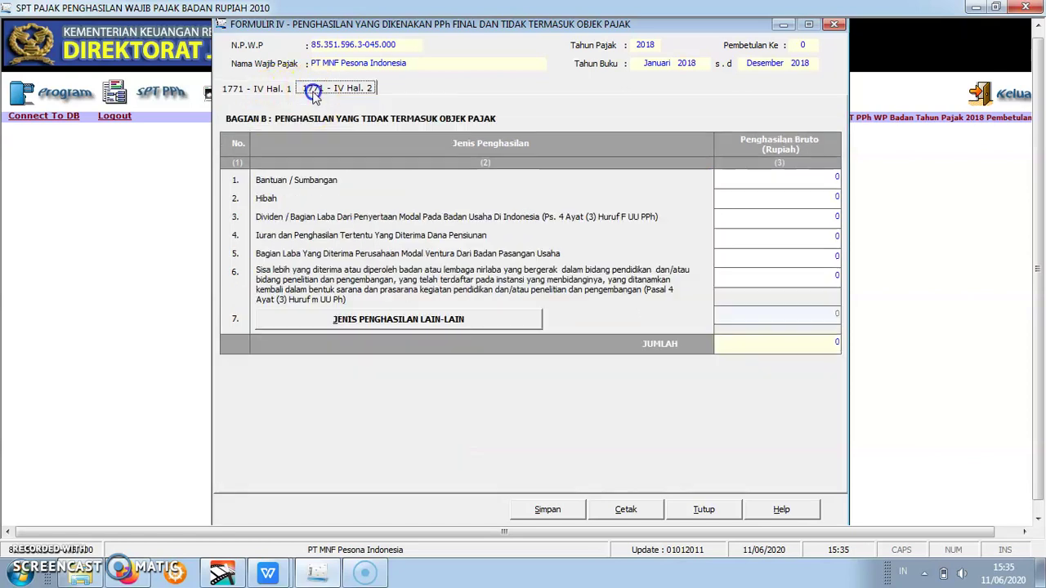
{"action": "left_click", "coordinate": [276, 88]}
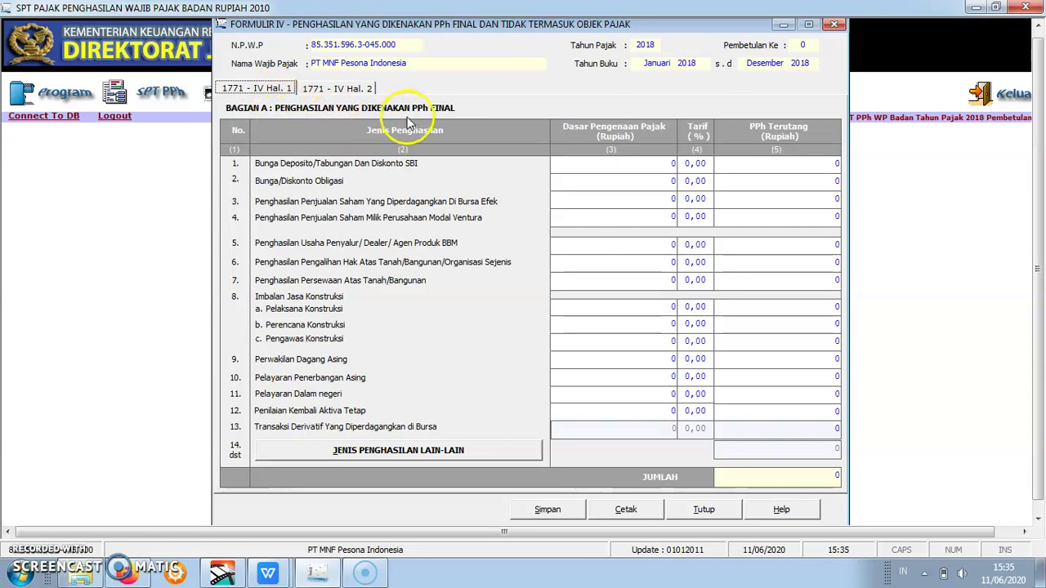
{"action": "left_click", "coordinate": [358, 90]}
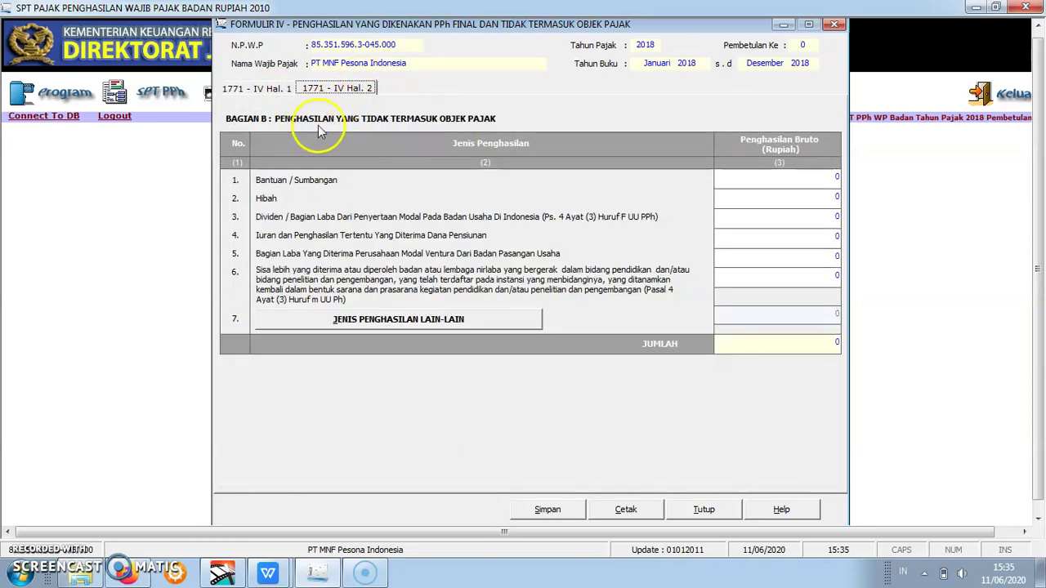
{"action": "left_click", "coordinate": [274, 88]}
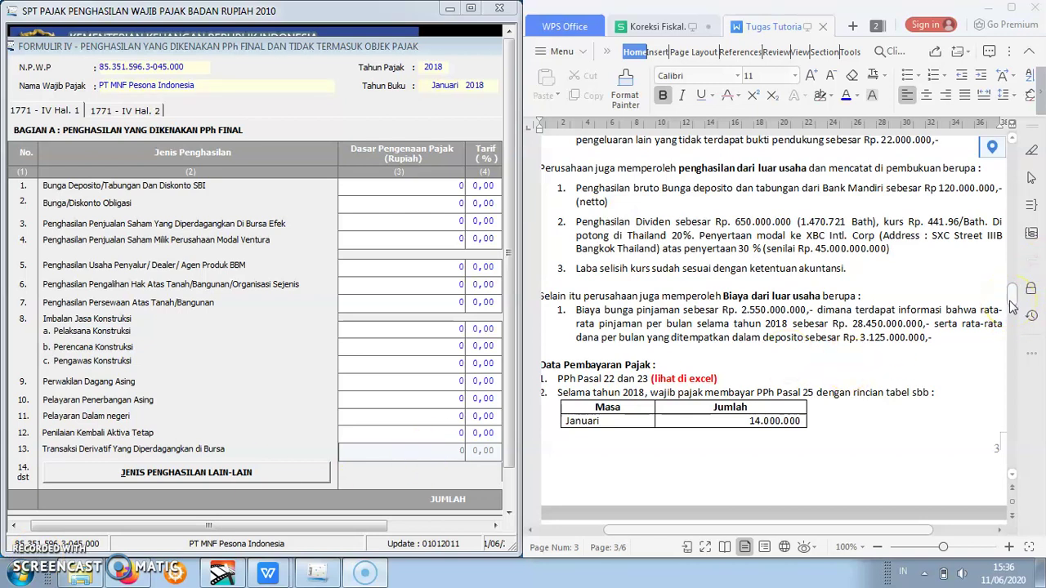
- Scroll the assignment text to the Rp 120.000.000 deposit interest and select its tax-base cell
{"action": "scroll", "coordinate": [1015, 304], "scroll_direction": "up", "scroll_amount": 3}
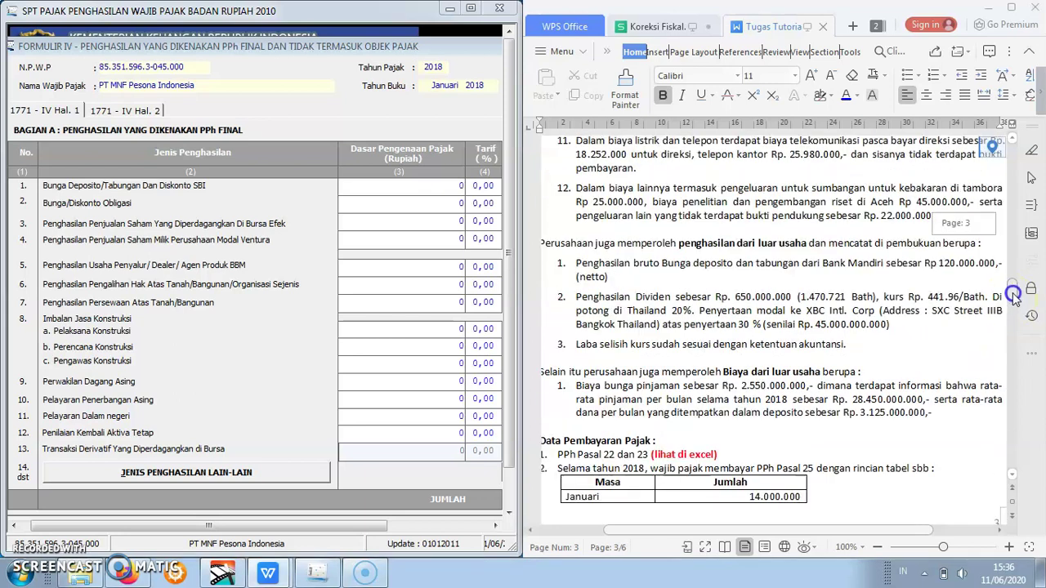
{"action": "scroll", "coordinate": [1013, 296], "scroll_direction": "down", "scroll_amount": 2}
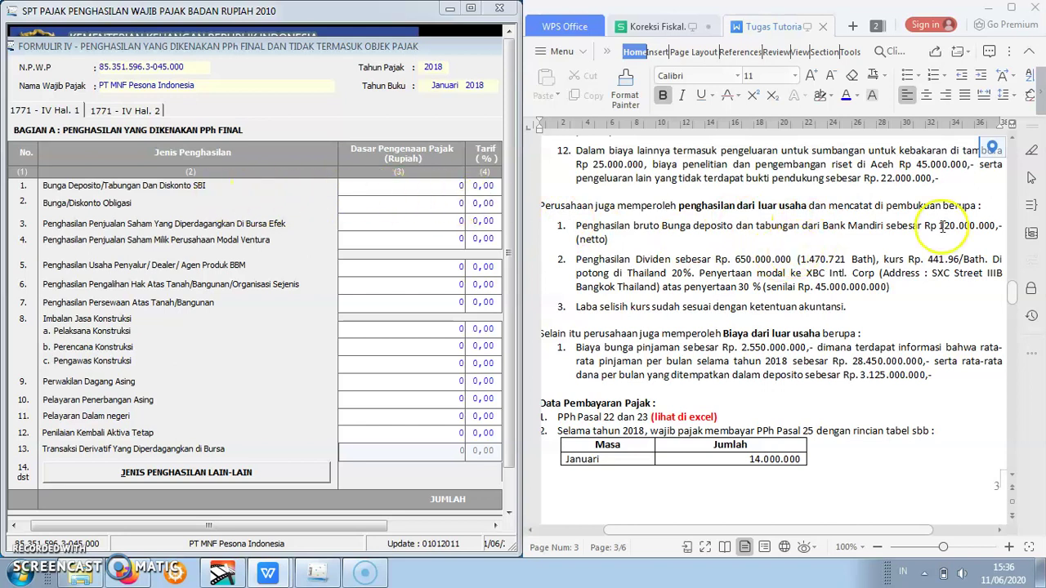
{"action": "left_click", "coordinate": [463, 186]}
- Enter deposit interest of 120.000.000 at 20% in Bagian A row 1, giving 24.000.000 tax
{"action": "type", "text": "120000000"}
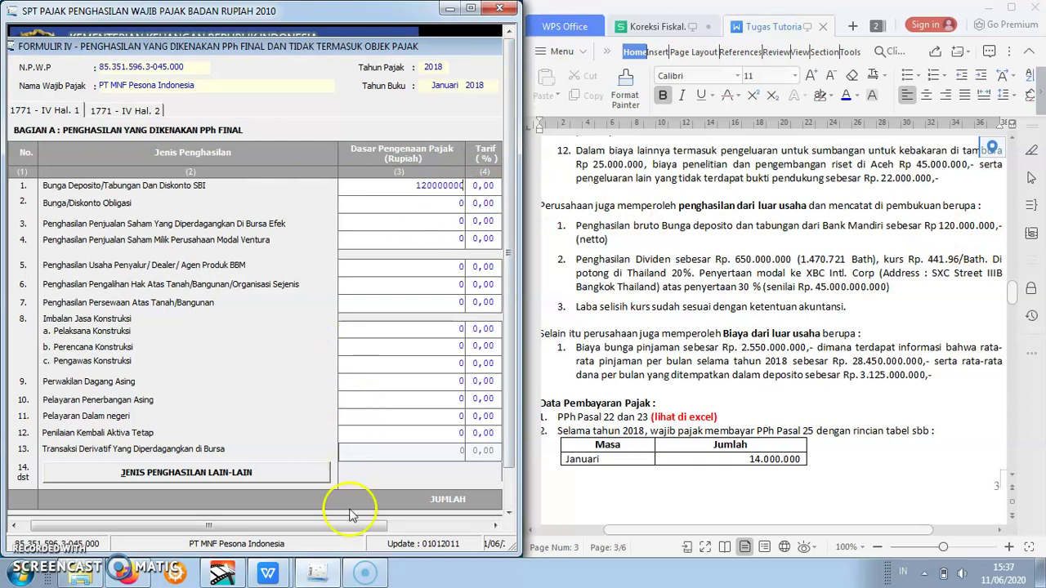
{"action": "left_click_drag", "start_coordinate": [360, 527], "coordinate": [381, 527]}
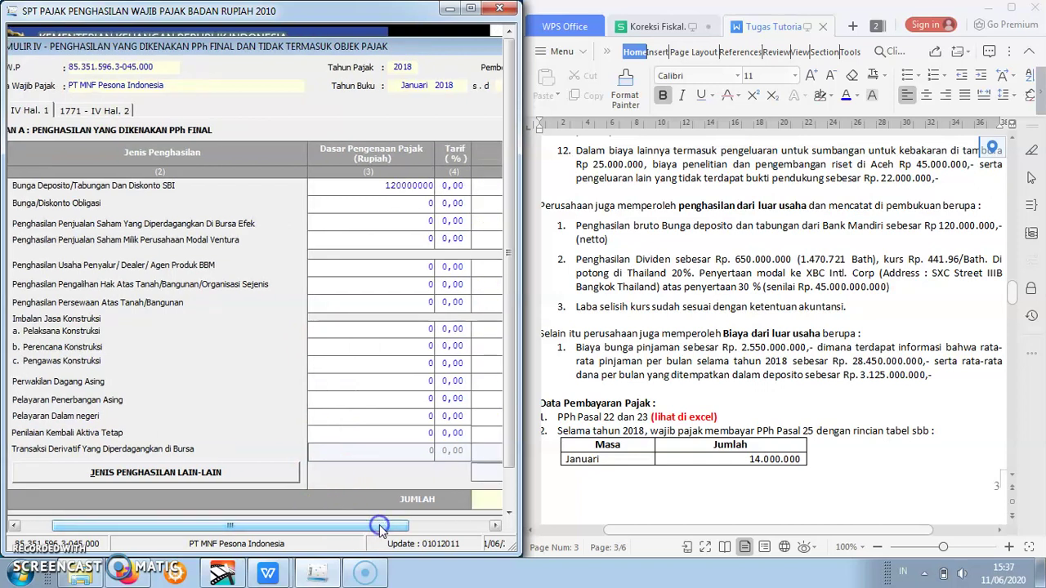
{"action": "left_click", "coordinate": [451, 186]}
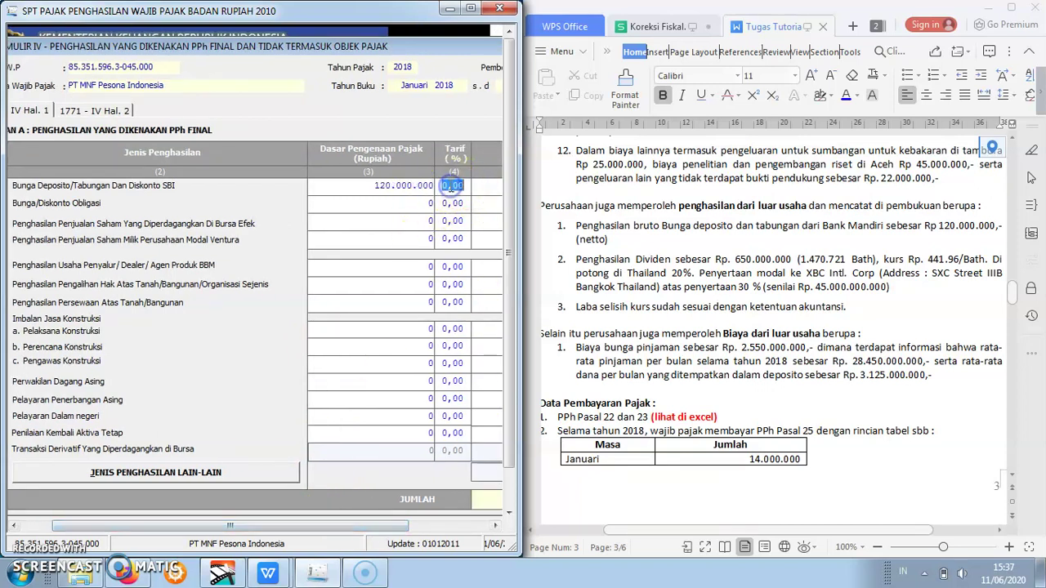
{"action": "left_click", "coordinate": [490, 197]}
{"action": "left_click_drag", "start_coordinate": [400, 527], "coordinate": [472, 528]}
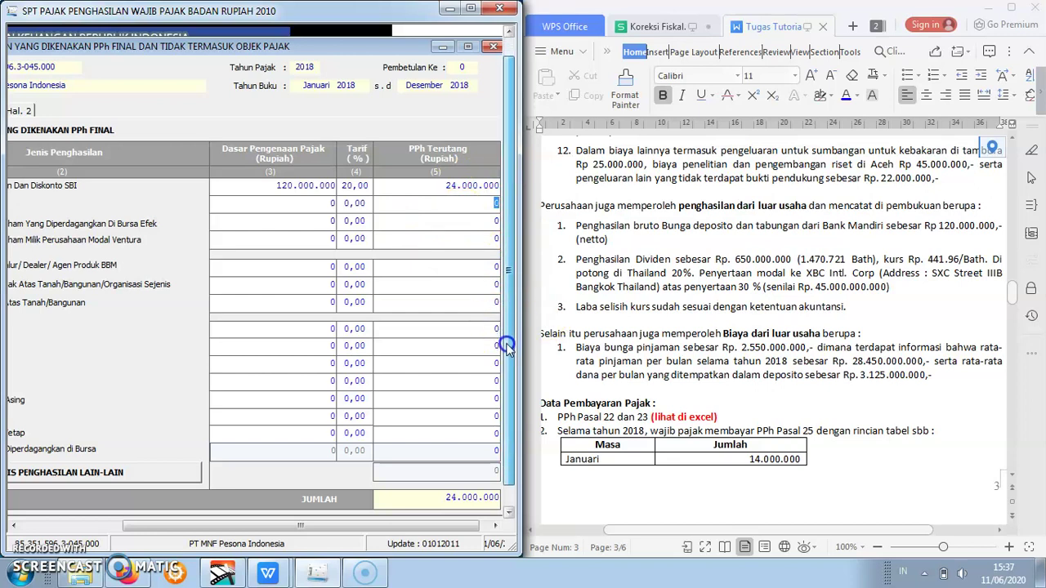
{"action": "left_click_drag", "start_coordinate": [344, 526], "coordinate": [246, 519]}
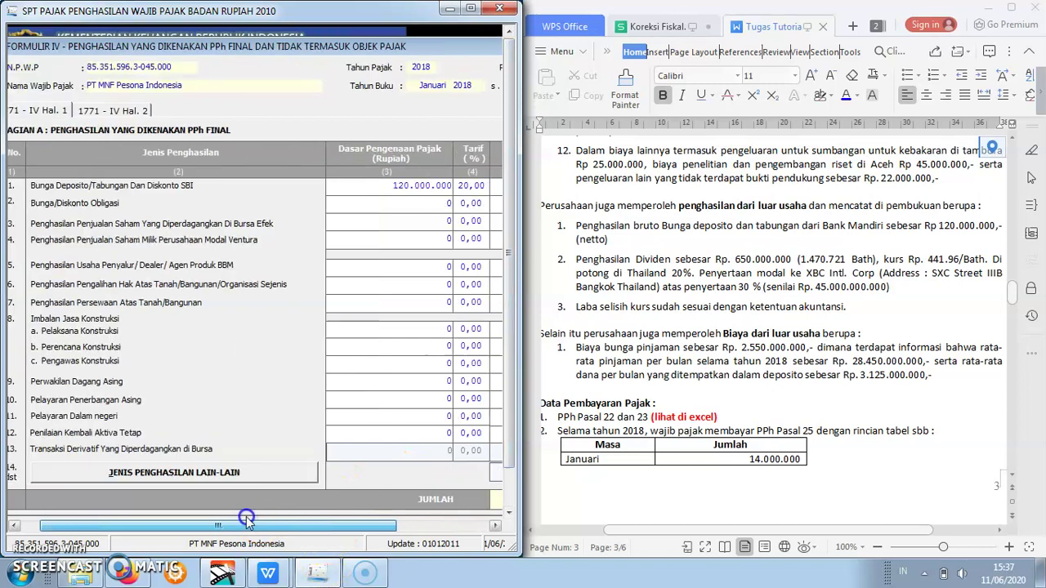
- Review Bagian B non-object income on page 2, leaving all amounts at 0, down to Simpan
{"action": "left_click", "coordinate": [133, 112]}
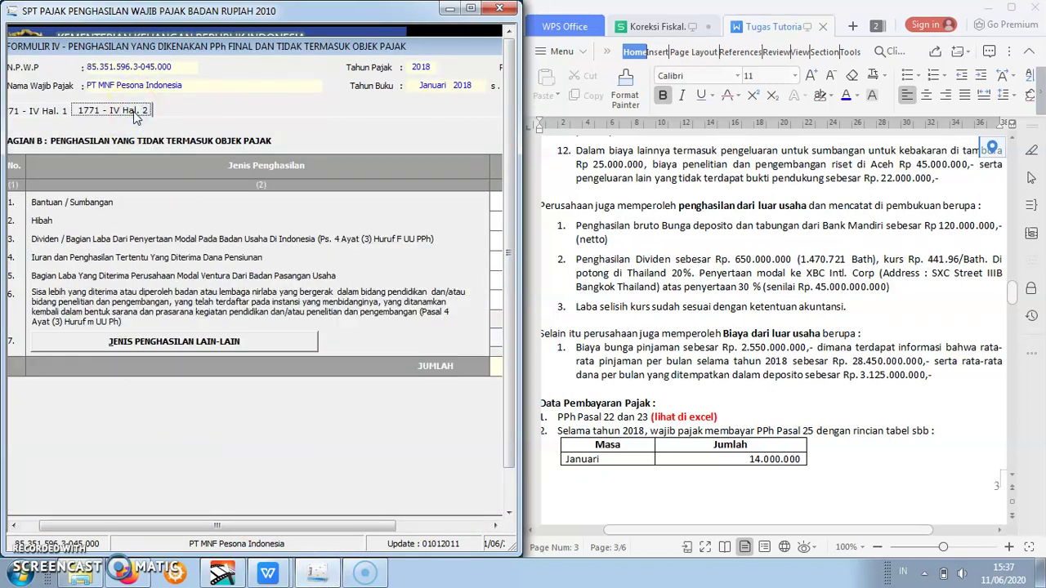
{"action": "left_click_drag", "start_coordinate": [324, 536], "coordinate": [306, 526]}
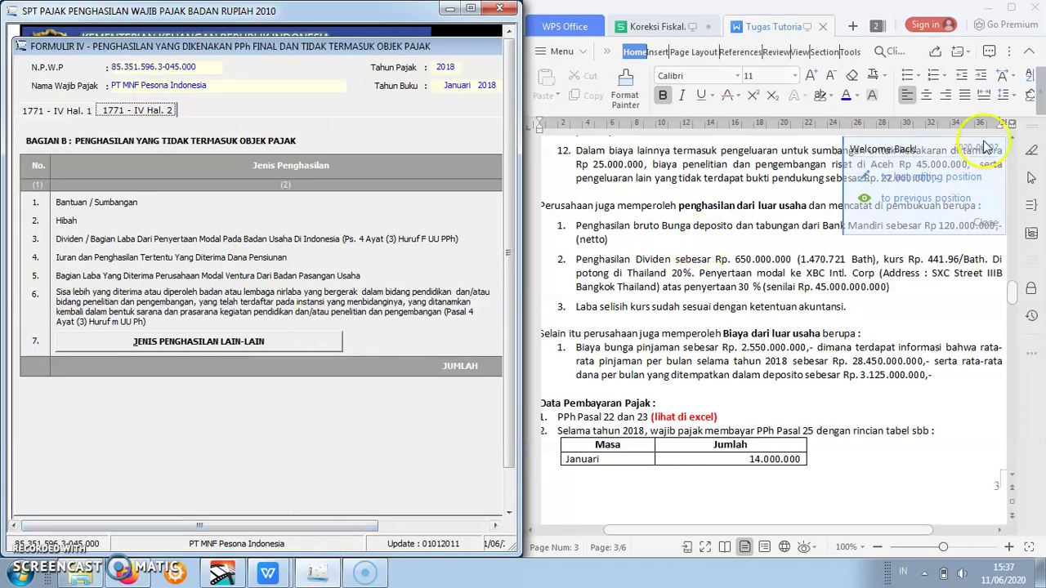
{"action": "left_click", "coordinate": [872, 358]}
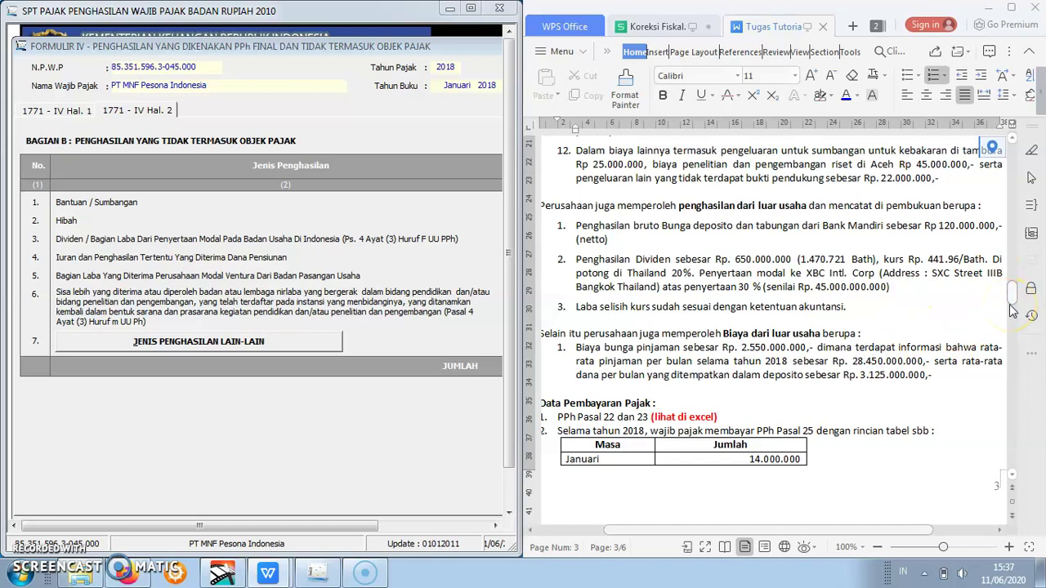
{"action": "left_click", "coordinate": [313, 530]}
{"action": "mouse_move", "coordinate": [313, 530]}
{"action": "left_mouse_down"}
{"action": "mouse_move", "coordinate": [387, 528]}
{"action": "mouse_move", "coordinate": [342, 528]}
{"action": "left_mouse_up"}
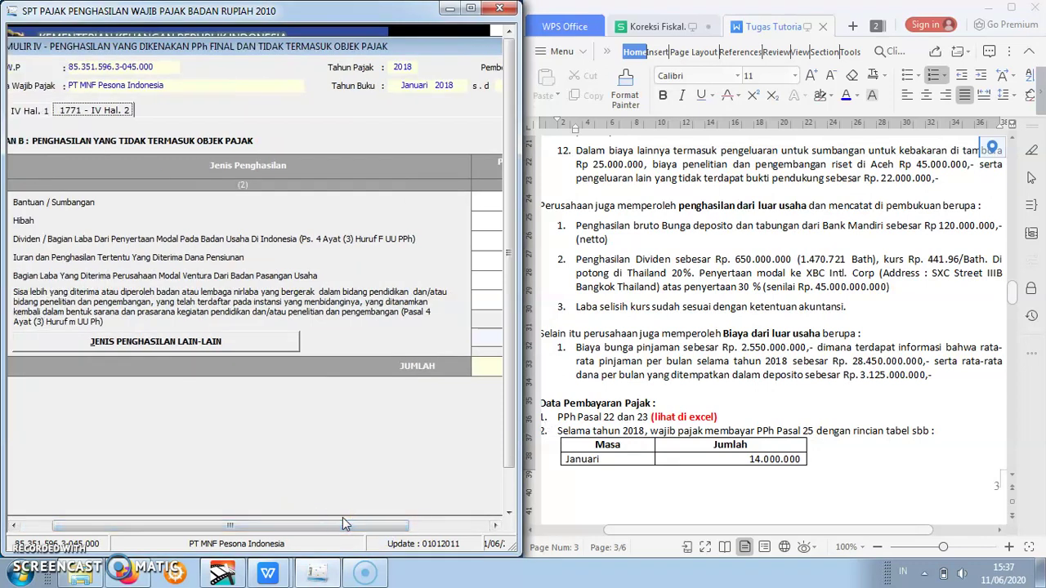
{"action": "left_click_drag", "start_coordinate": [343, 524], "coordinate": [294, 525]}
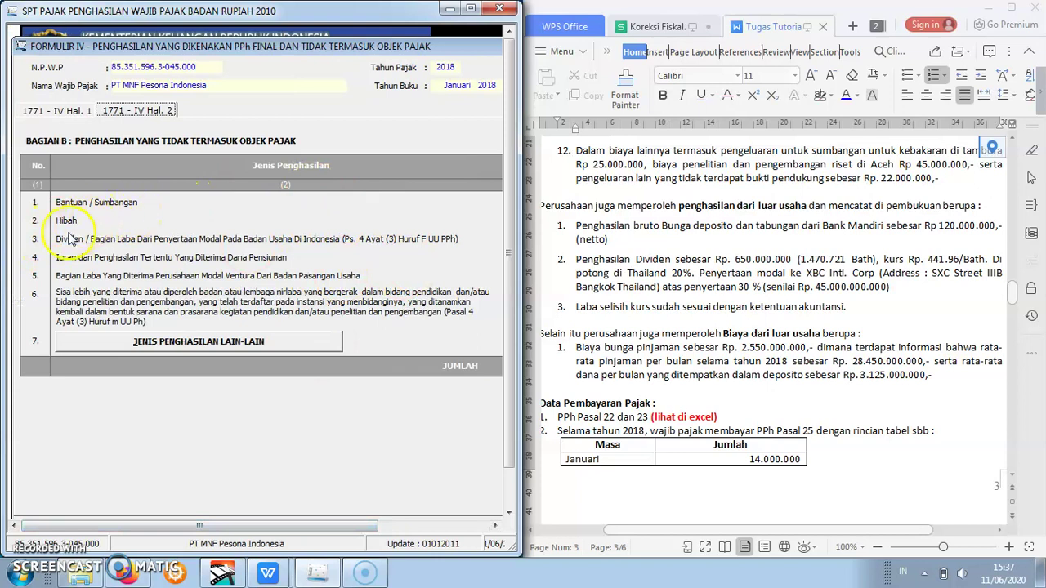
{"action": "left_click_drag", "start_coordinate": [271, 521], "coordinate": [524, 524]}
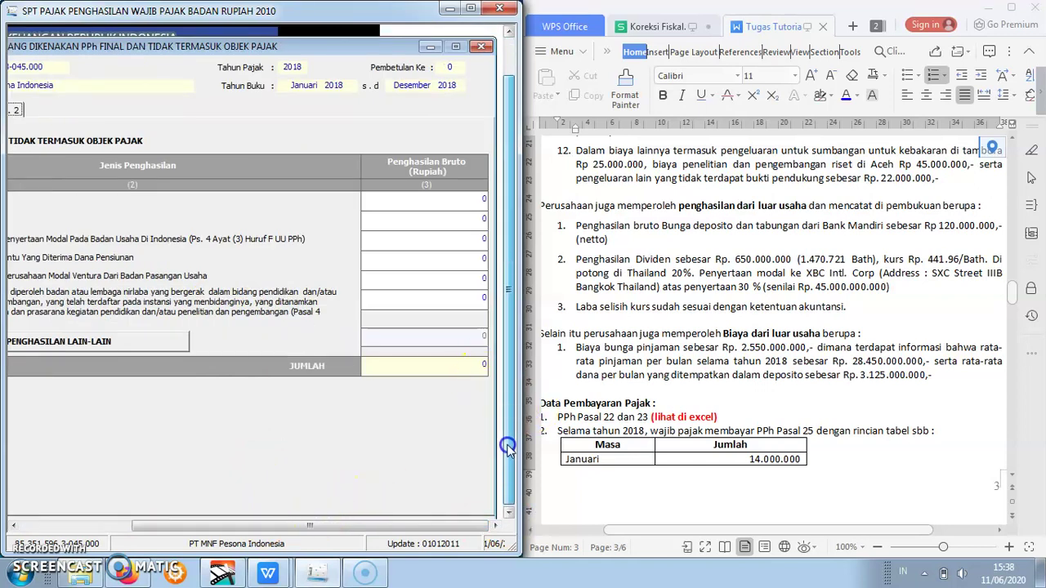
{"action": "left_click", "coordinate": [507, 480]}
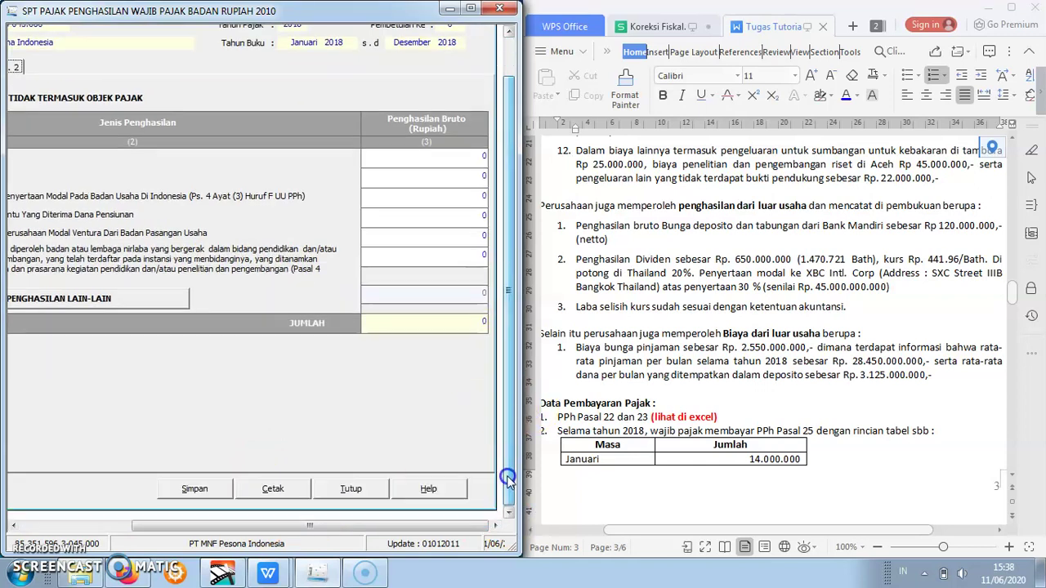
- Save the Formulir 1771-IV entries, confirming Yes and acknowledging the success message
{"action": "left_click", "coordinate": [180, 493]}
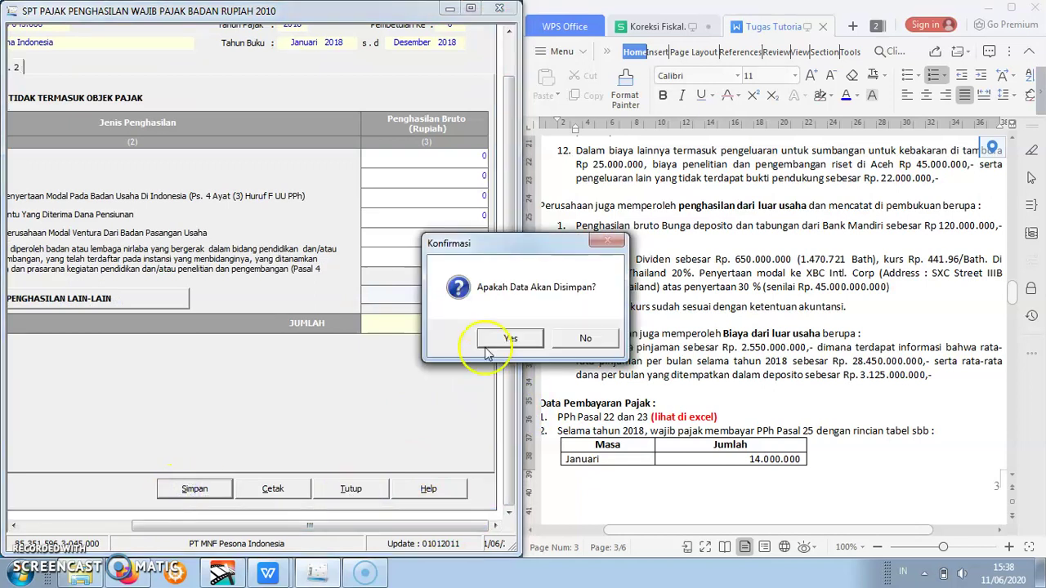
{"action": "left_click", "coordinate": [506, 339]}
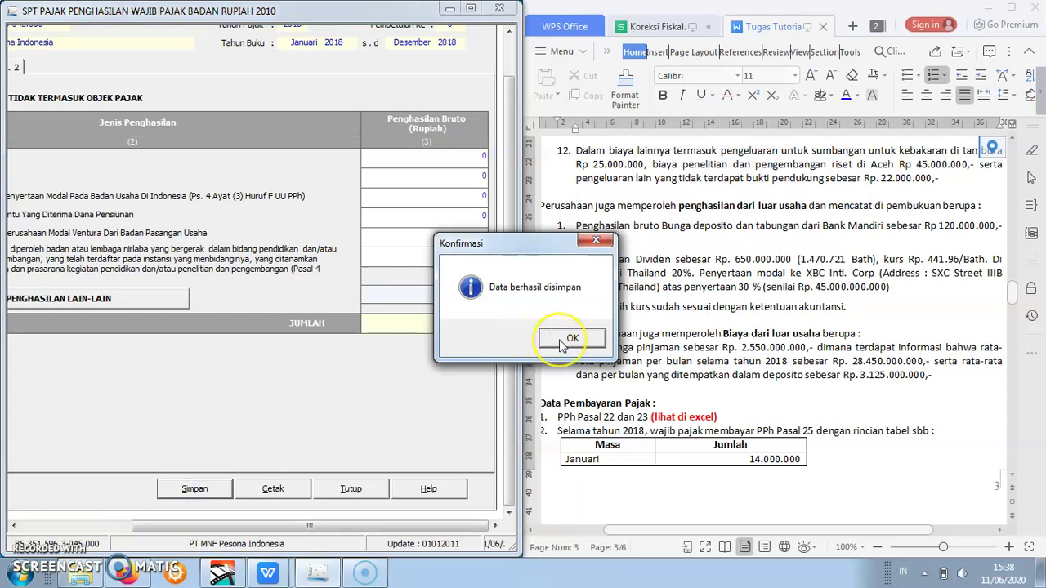
{"action": "left_click", "coordinate": [569, 339]}
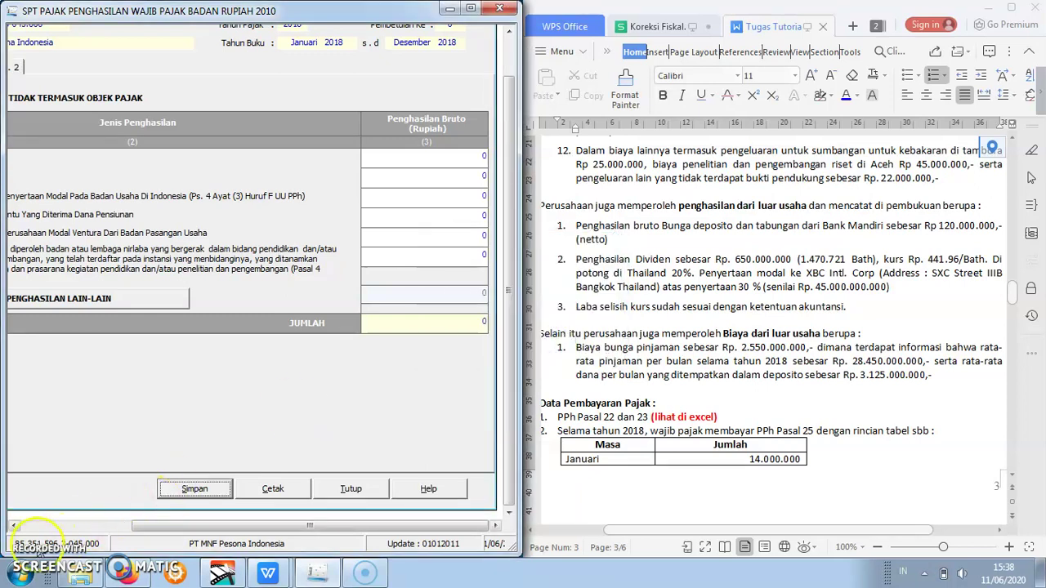
{"action": "left_click_drag", "start_coordinate": [507, 445], "coordinate": [506, 277]}
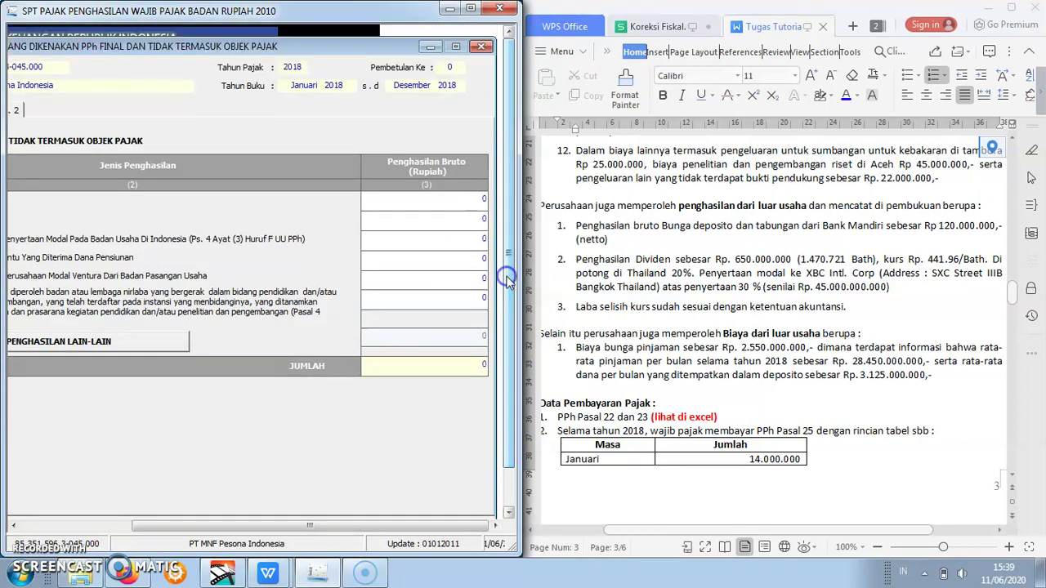
- Close Formulir 1771-IV and open Perhitungan Kompensasi Kerugian Fiskal from Lampiran Khusus
{"action": "left_click", "coordinate": [484, 49]}
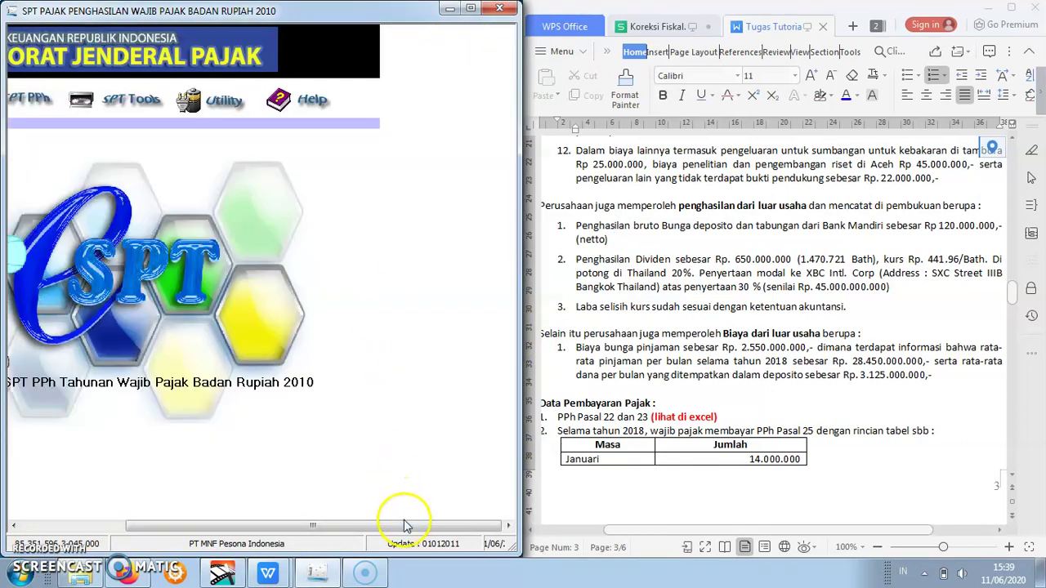
{"action": "left_click_drag", "start_coordinate": [405, 526], "coordinate": [243, 525]}
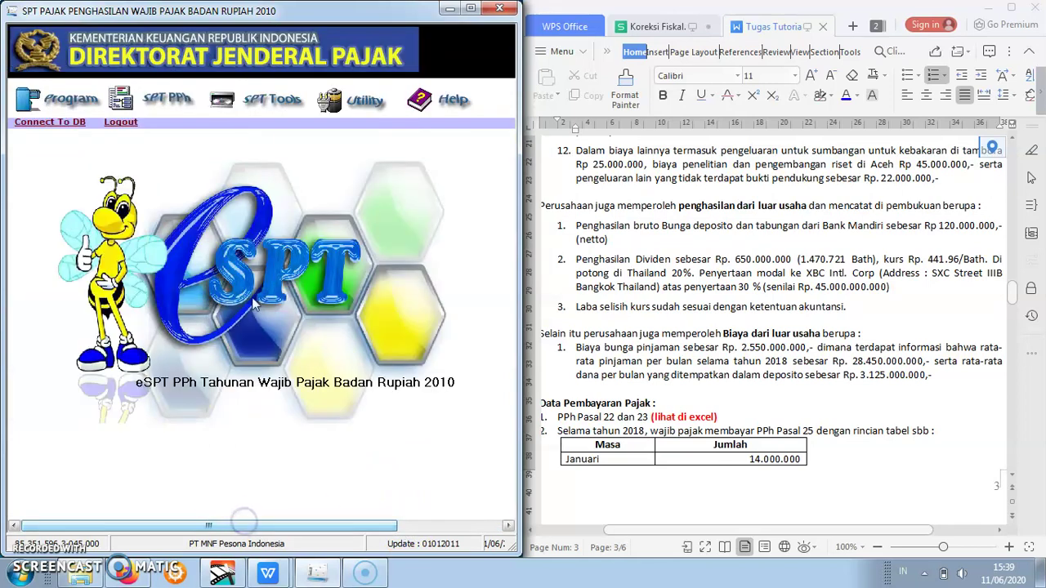
{"action": "left_click", "coordinate": [183, 105]}
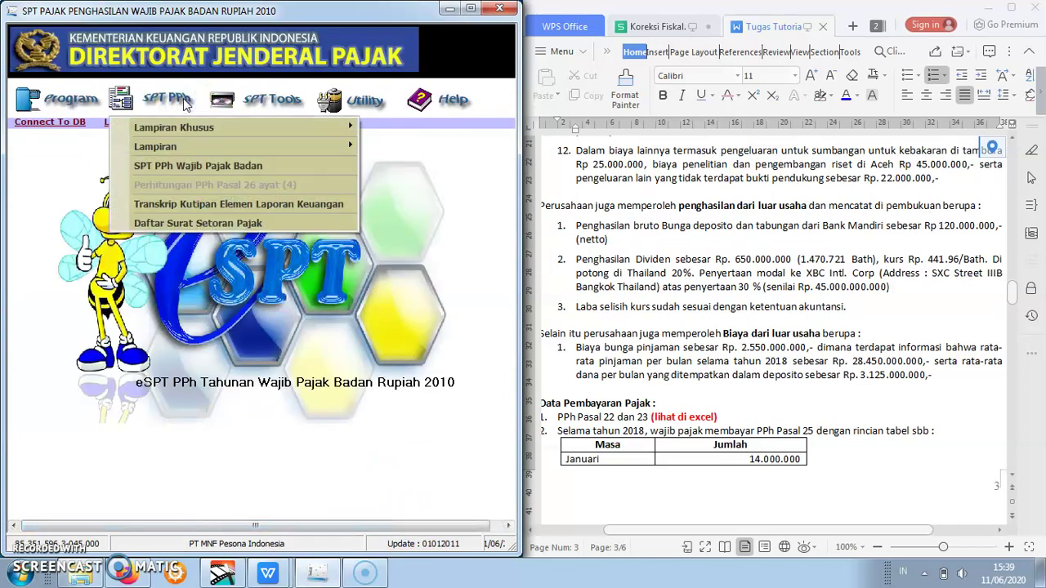
{"action": "mouse_move", "coordinate": [188, 148]}
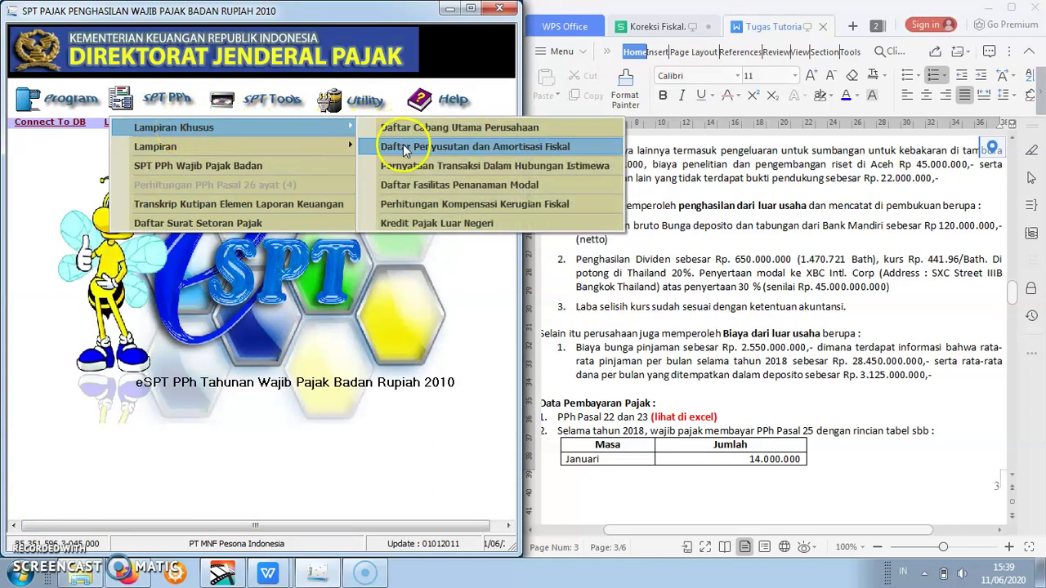
{"action": "left_click", "coordinate": [413, 203]}
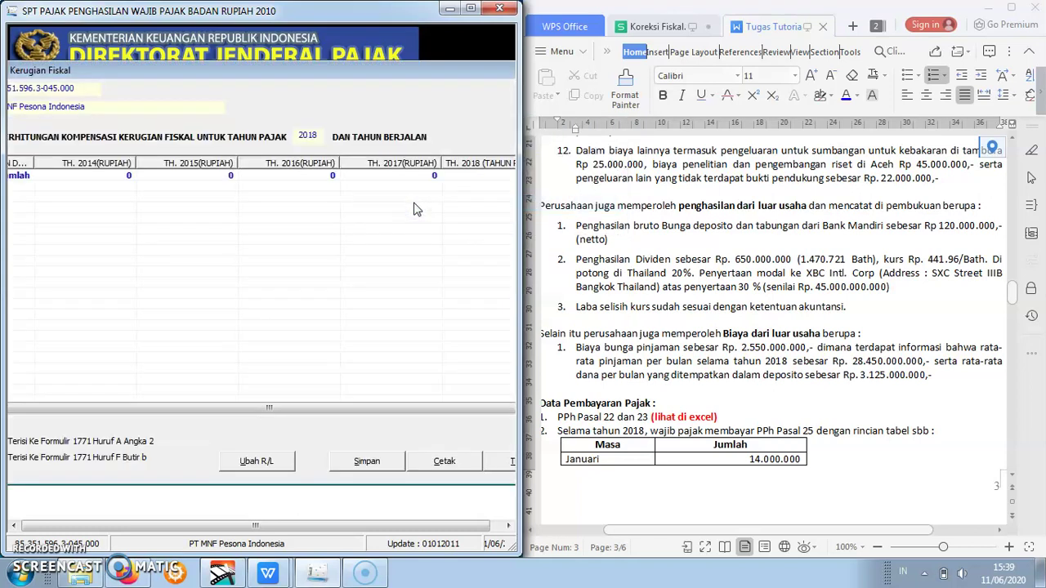
- Bring up the 2013–2017 net fiscal profit/loss entry with Ubah R/L
{"action": "left_click_drag", "start_coordinate": [281, 526], "coordinate": [211, 525]}
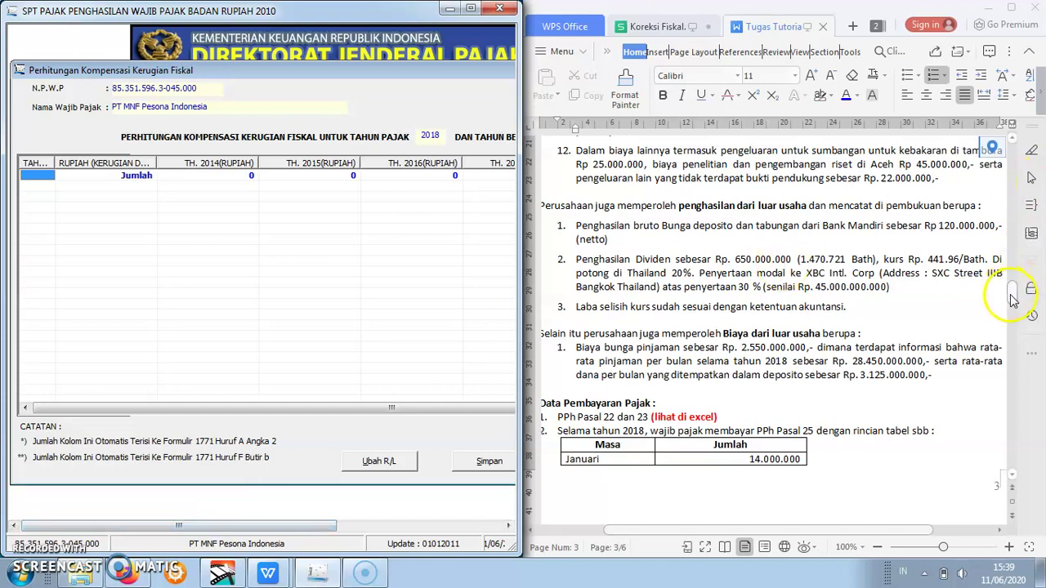
{"action": "left_click_drag", "start_coordinate": [1013, 296], "coordinate": [1013, 337]}
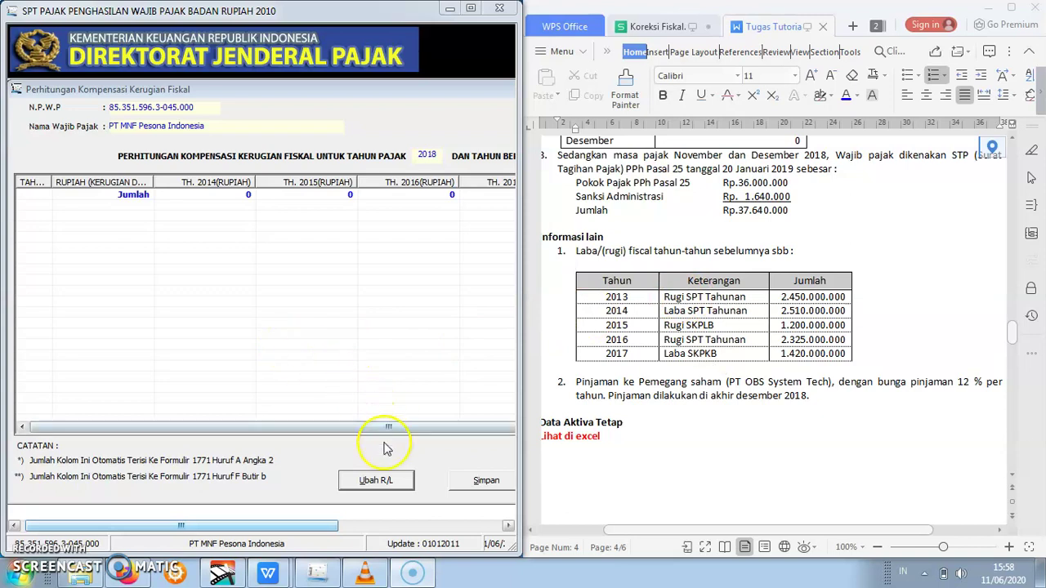
{"action": "left_click", "coordinate": [384, 482]}
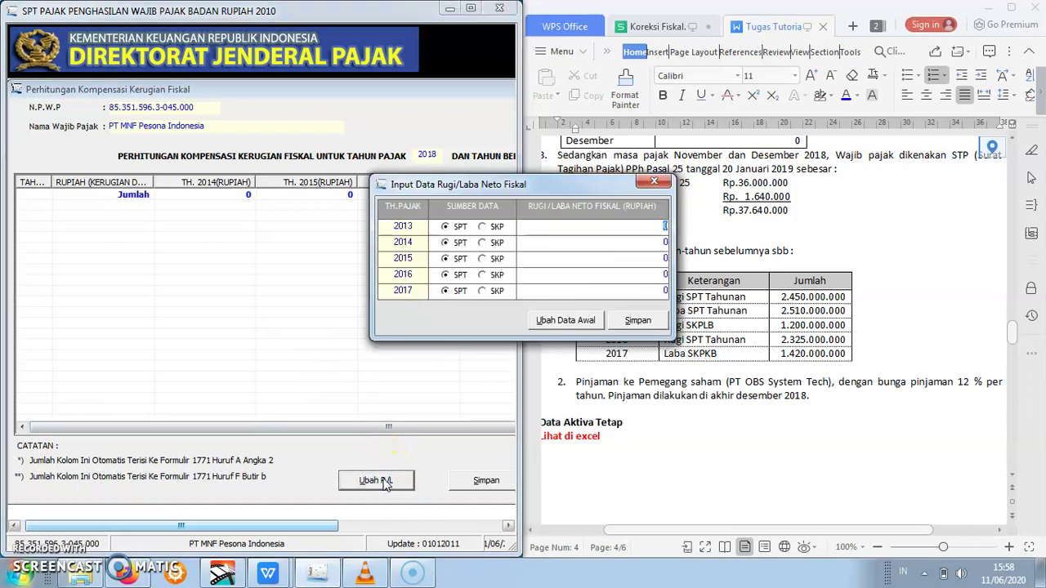
- Enter the 2013 net fiscal loss and the 2014 net fiscal profit
{"action": "left_click_drag", "start_coordinate": [555, 188], "coordinate": [368, 236]}
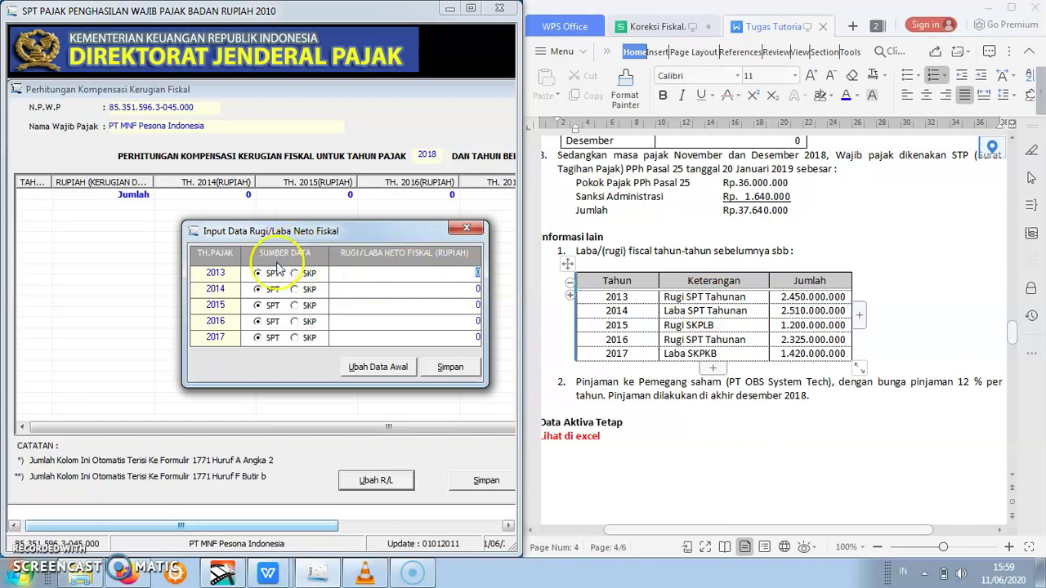
{"action": "left_click", "coordinate": [476, 272]}
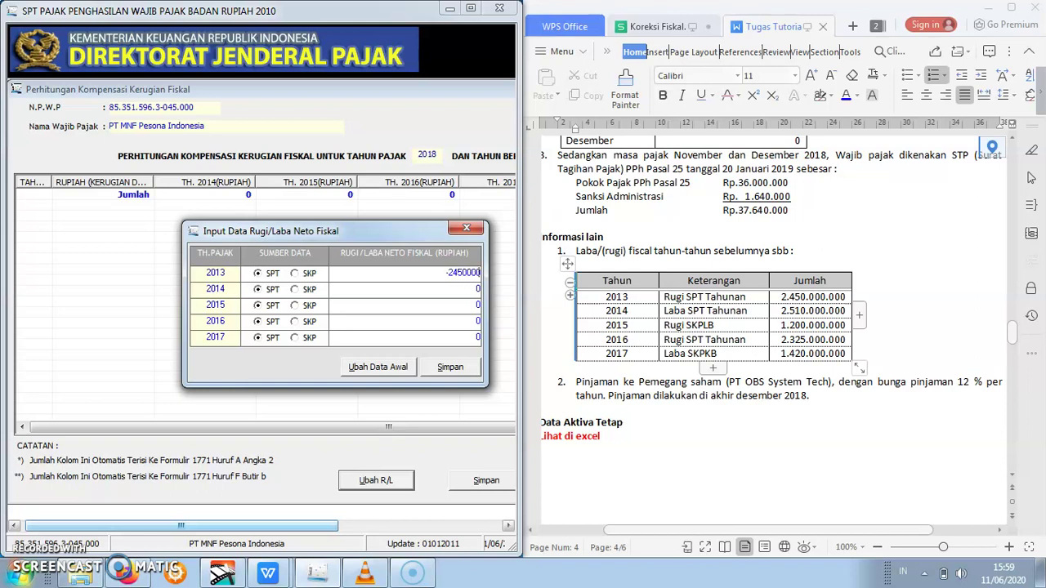
{"action": "left_click", "coordinate": [450, 295]}
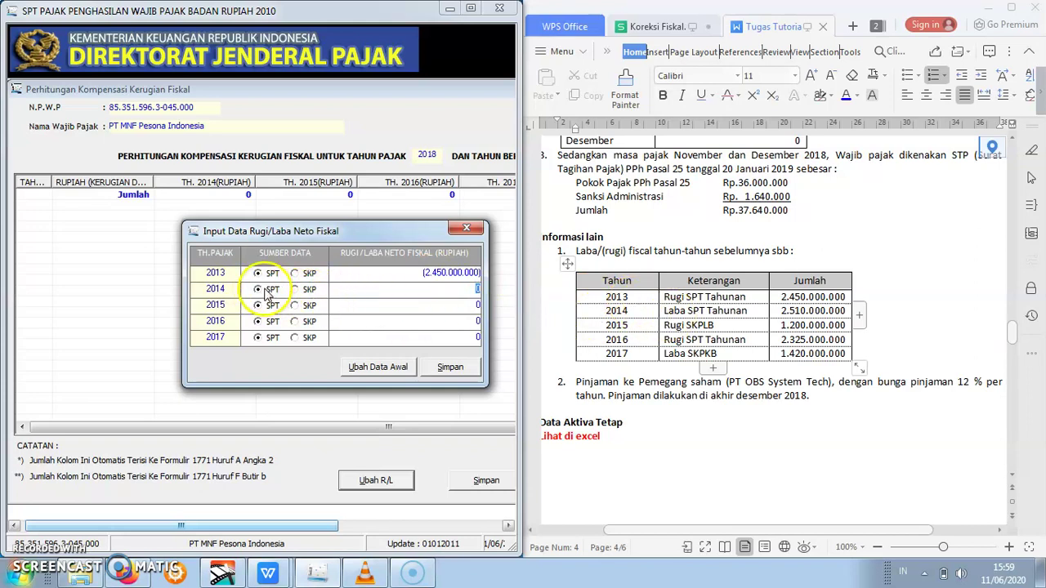
{"action": "left_click_drag", "start_coordinate": [469, 290], "coordinate": [484, 291]}
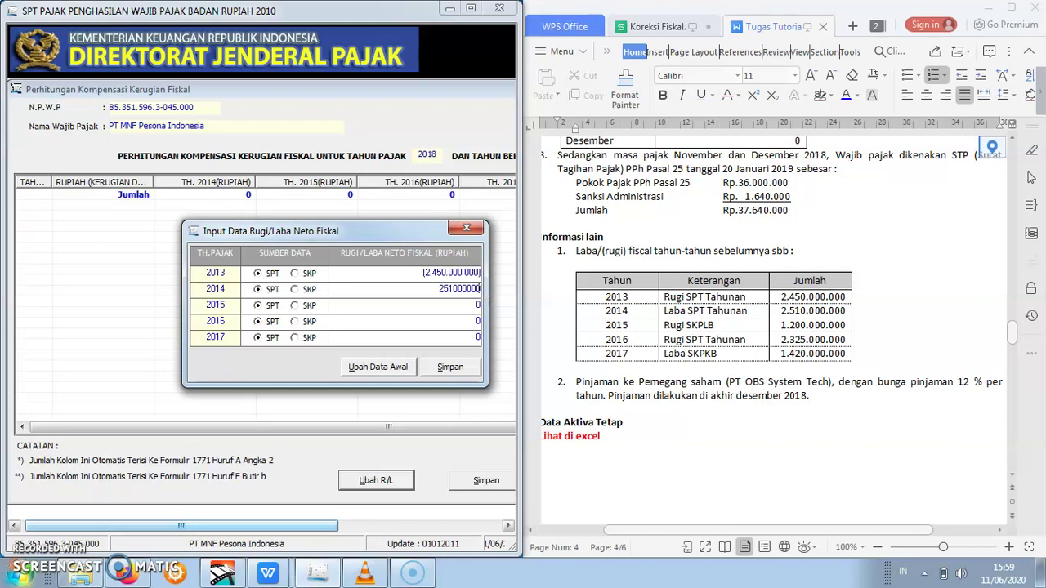
{"action": "double_click", "coordinate": [455, 309]}
- Enter 2015 and 2017 as SKP figures plus the 2016 loss, then save all five years
{"action": "left_click", "coordinate": [702, 328]}
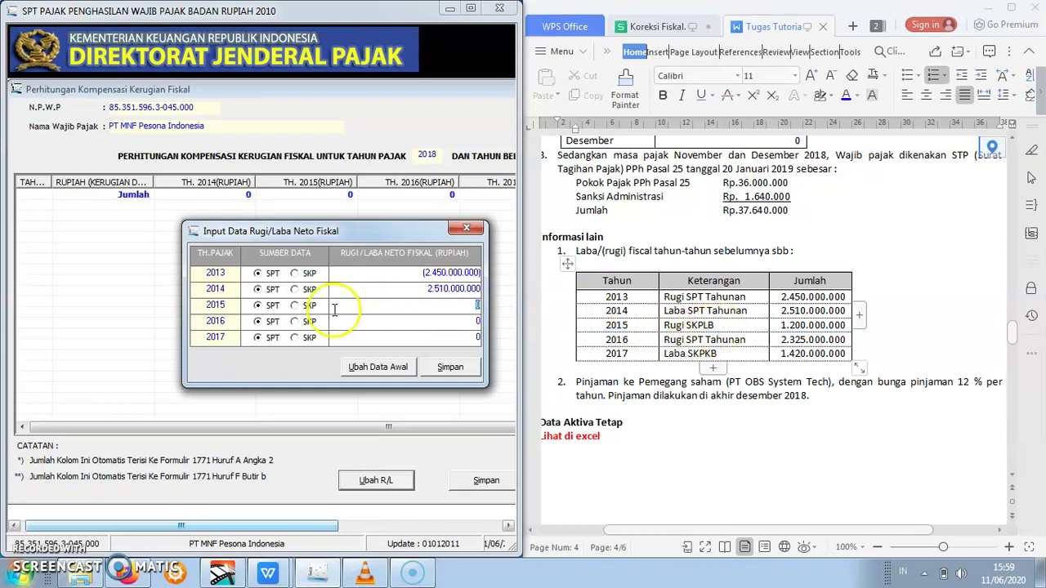
{"action": "left_click", "coordinate": [296, 307]}
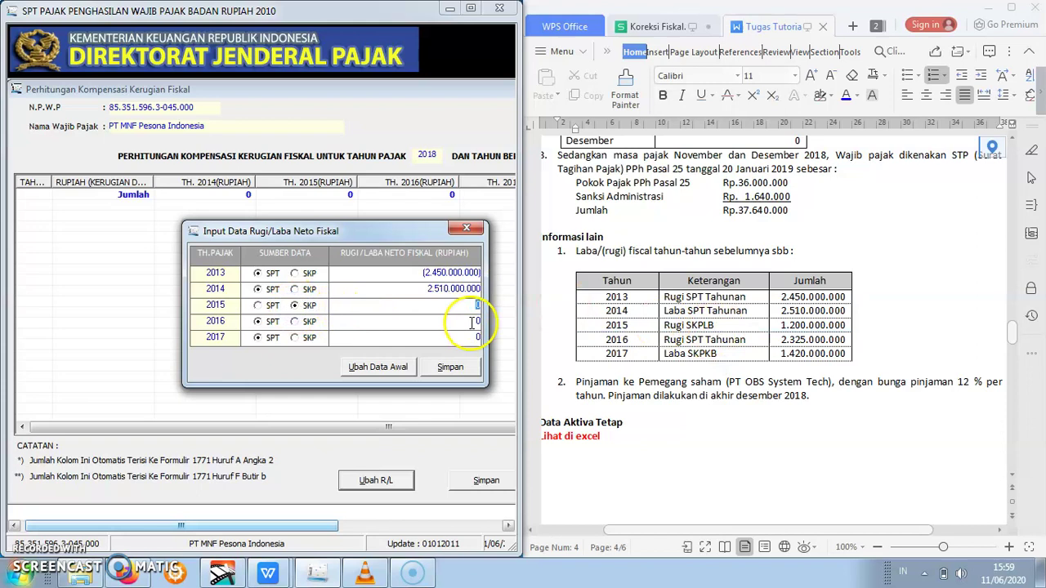
{"action": "key", "text": "BackSpace"}
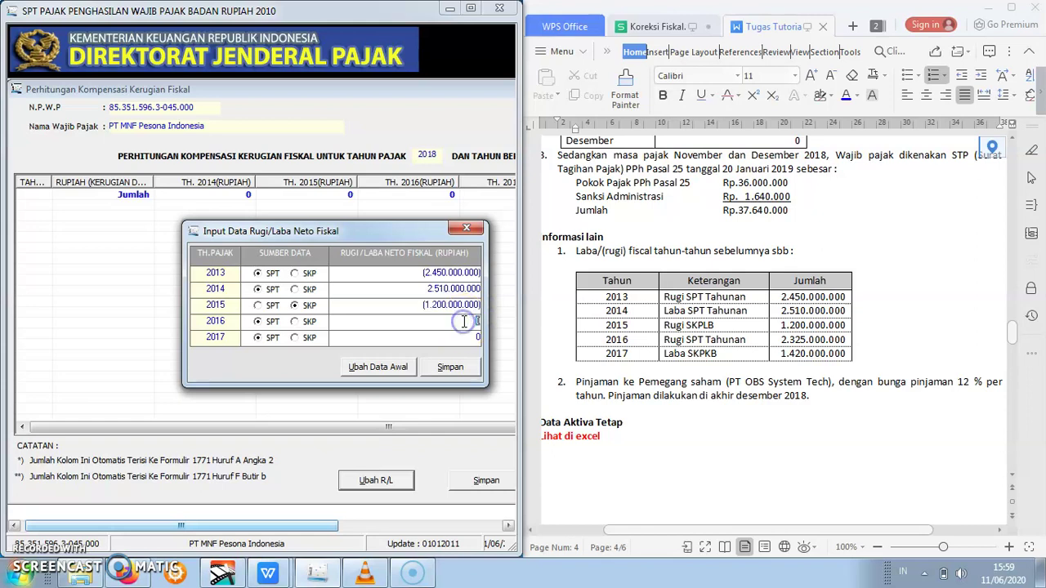
{"action": "left_click", "coordinate": [375, 315]}
{"action": "left_click", "coordinate": [466, 335]}
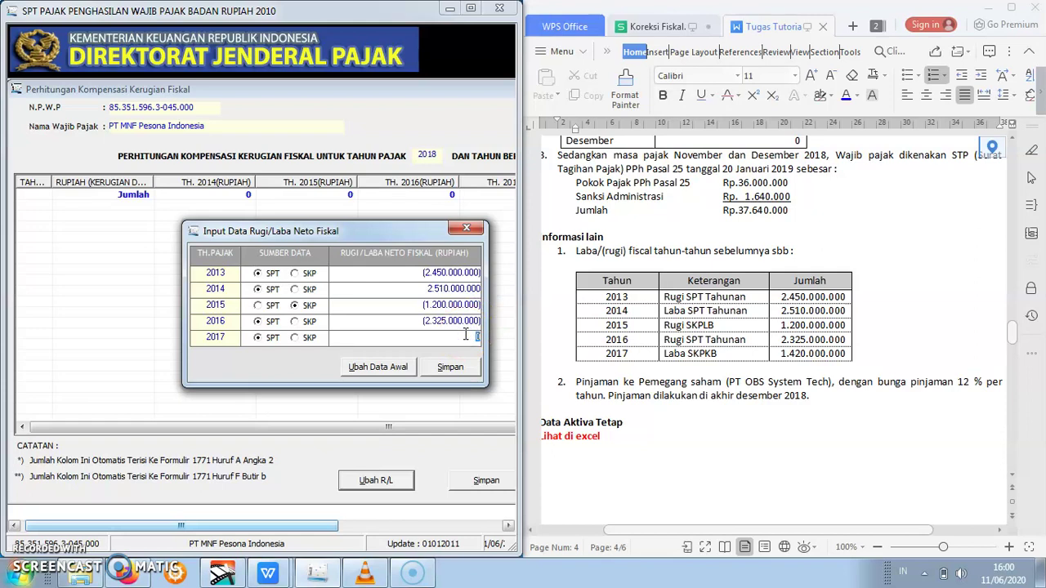
{"action": "left_click", "coordinate": [296, 338]}
{"action": "type", "text": "1420000000"}
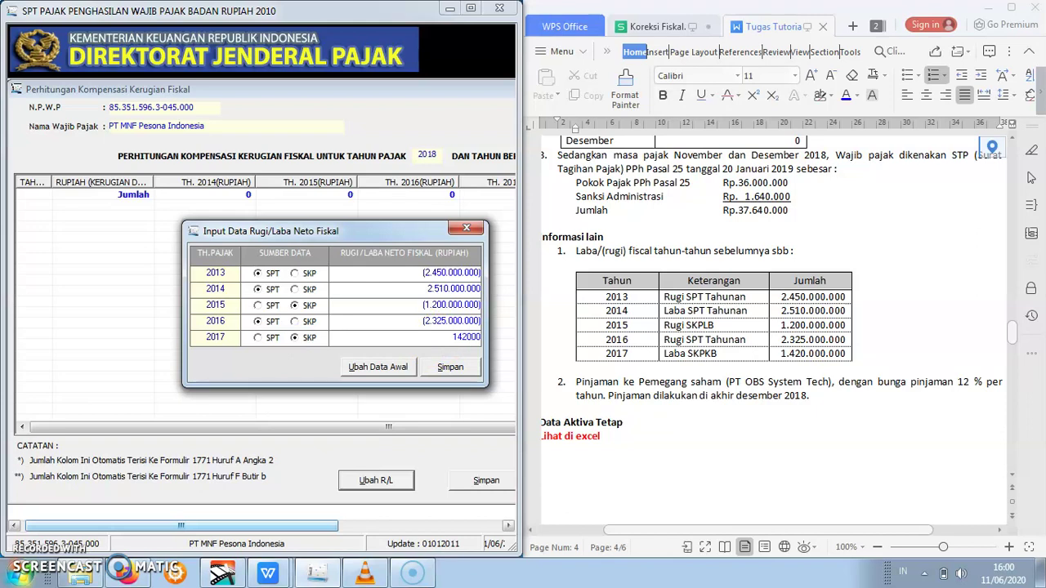
{"action": "left_click", "coordinate": [353, 323]}
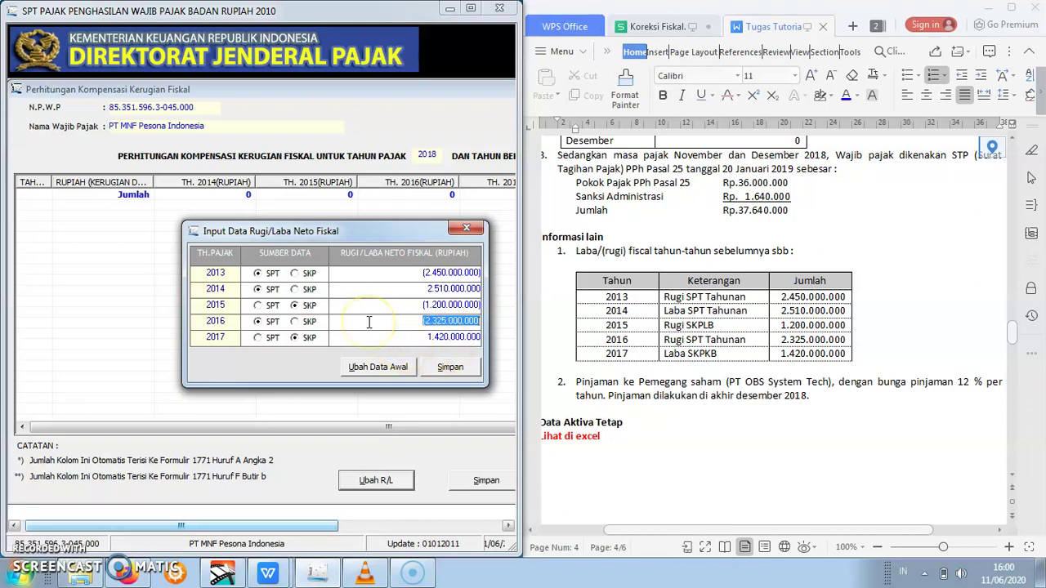
{"action": "left_click", "coordinate": [449, 370]}
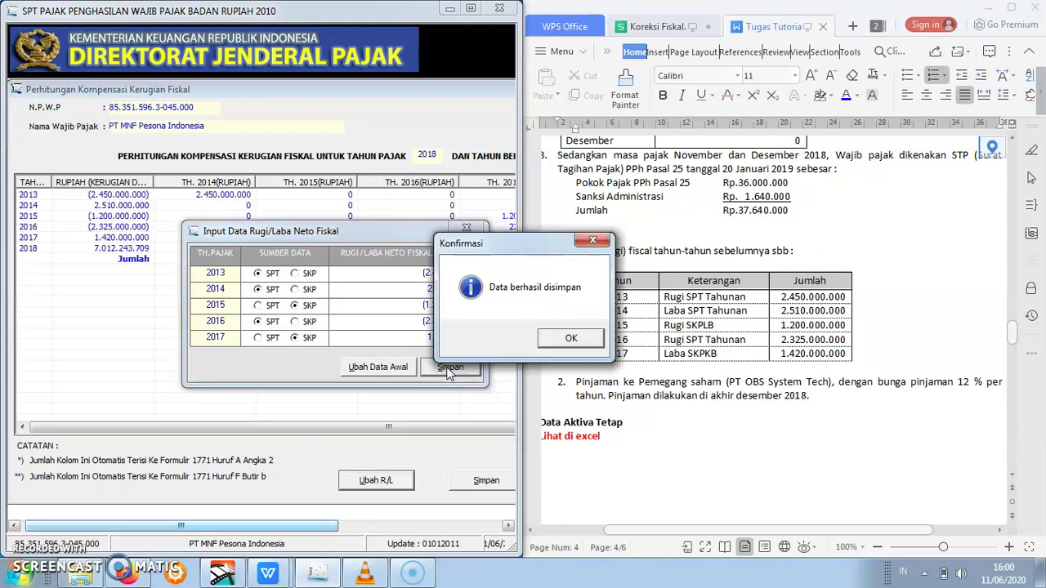
- Acknowledge the save, close the profit/loss entry dialog and maximize the program window
{"action": "left_click", "coordinate": [554, 336]}
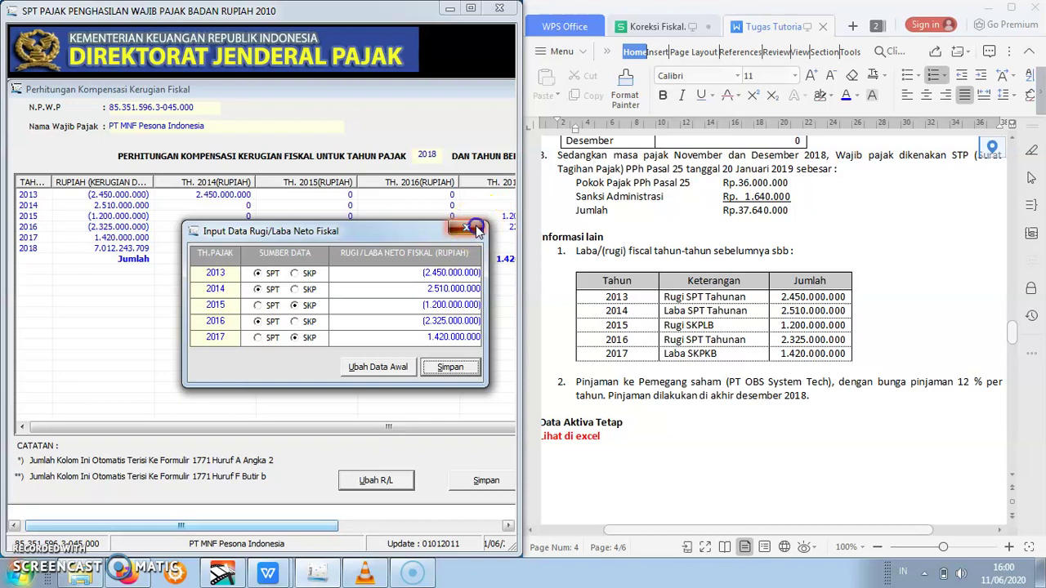
{"action": "left_click", "coordinate": [465, 228]}
{"action": "left_click_drag", "start_coordinate": [360, 427], "coordinate": [472, 430]}
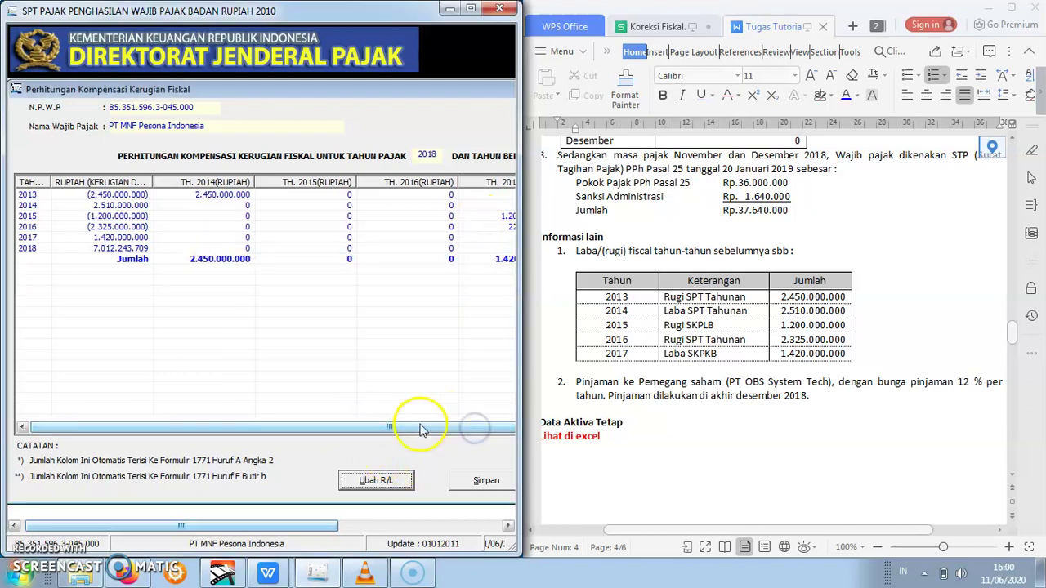
{"action": "left_click", "coordinate": [472, 8]}
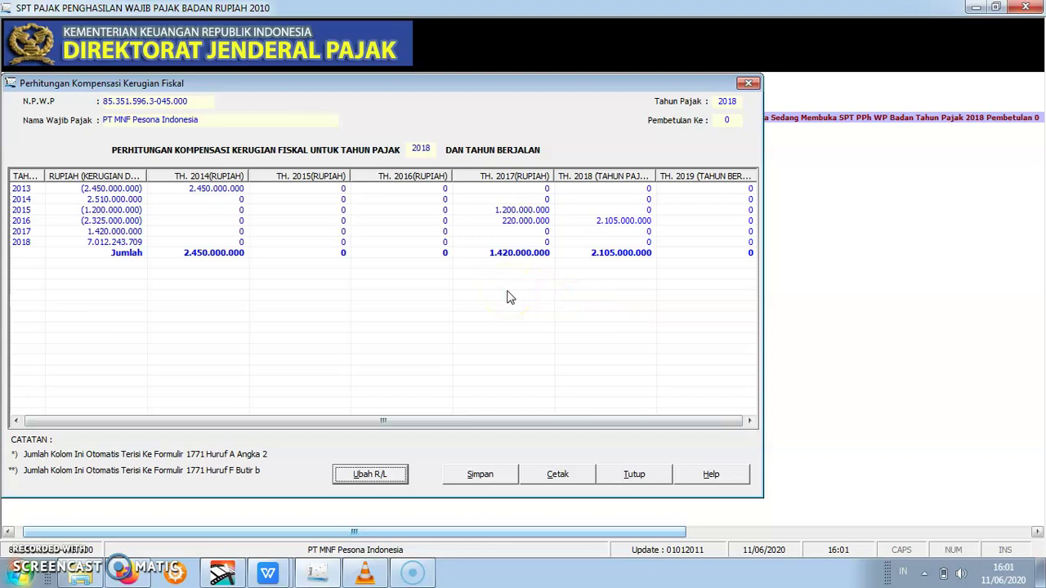
- Close the loss compensation form, saving its data and confirming success
{"action": "left_click", "coordinate": [555, 292]}
{"action": "left_click", "coordinate": [708, 178]}
{"action": "left_click", "coordinate": [723, 163]}
{"action": "left_click", "coordinate": [748, 85]}
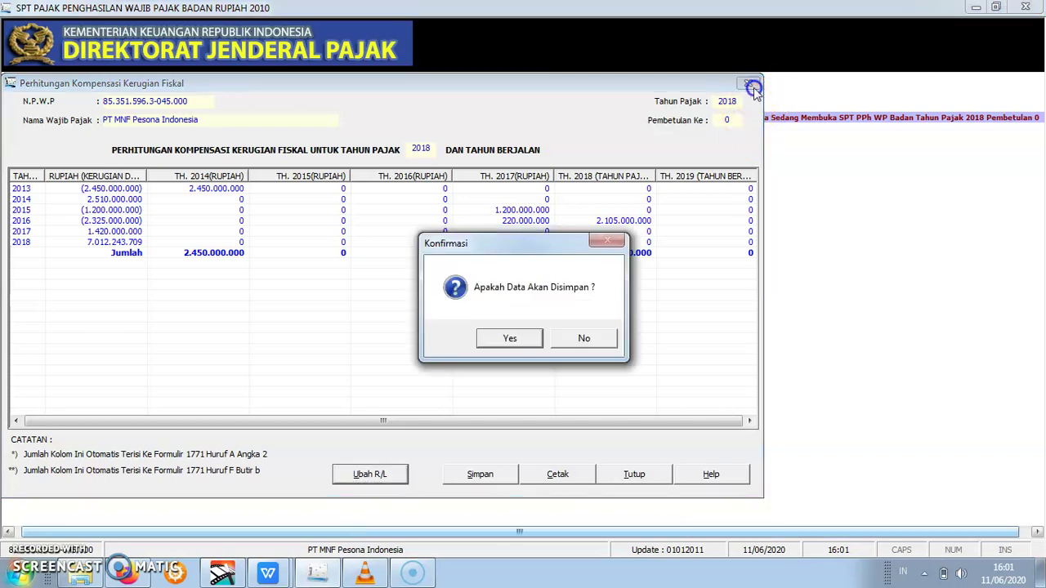
{"action": "left_click", "coordinate": [520, 336]}
{"action": "left_click", "coordinate": [564, 338]}
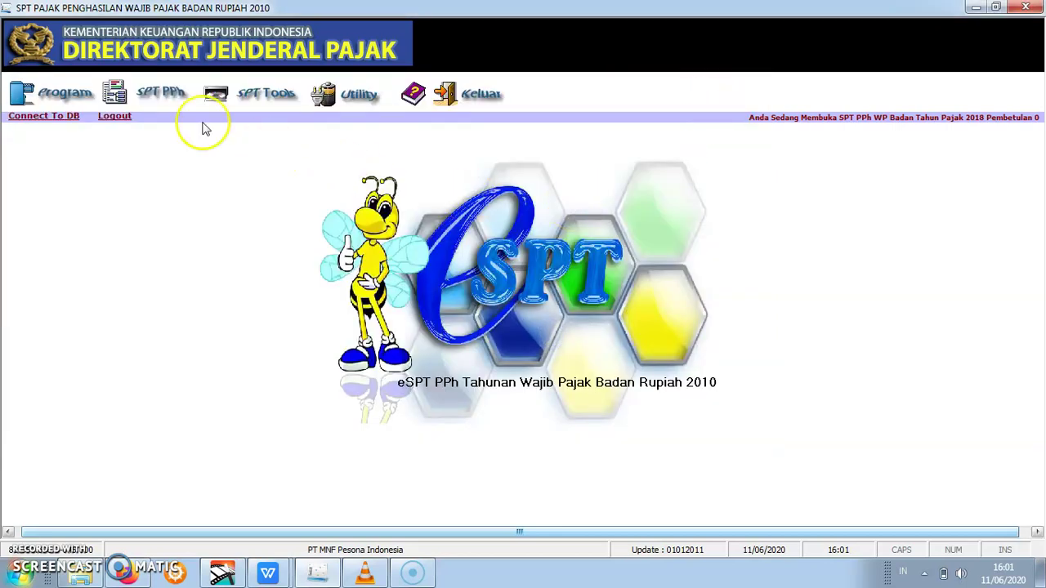
- Open the Kredit Pajak Luar Negeri attachment and snap the program beside the document
{"action": "left_click", "coordinate": [176, 92]}
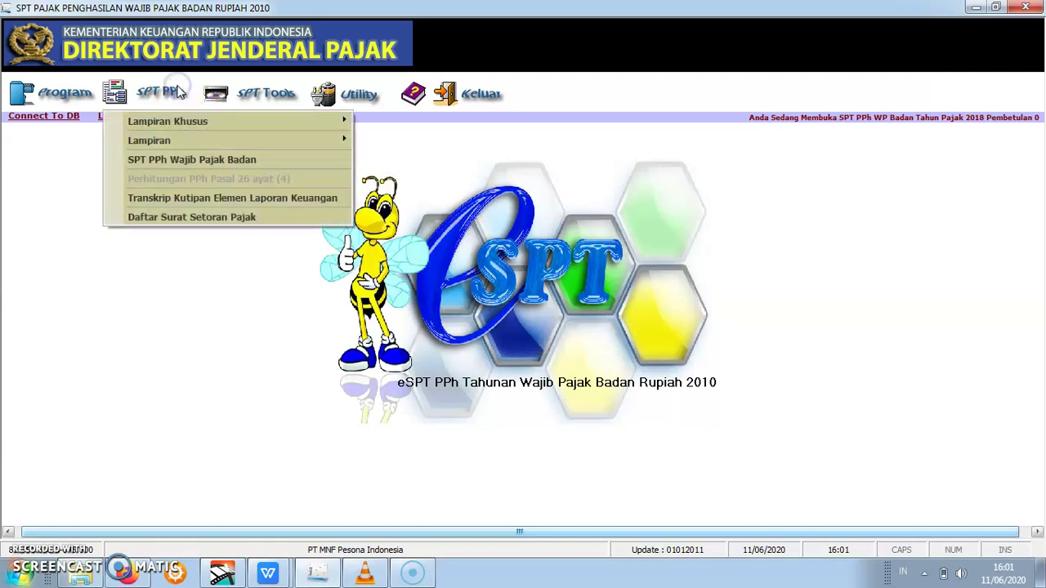
{"action": "mouse_move", "coordinate": [196, 122]}
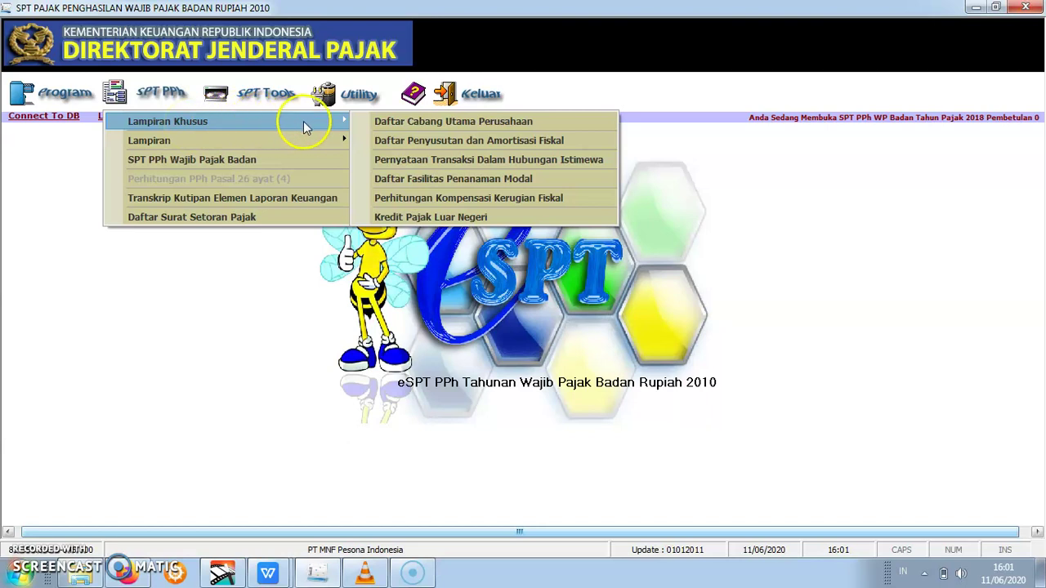
{"action": "left_click", "coordinate": [411, 217]}
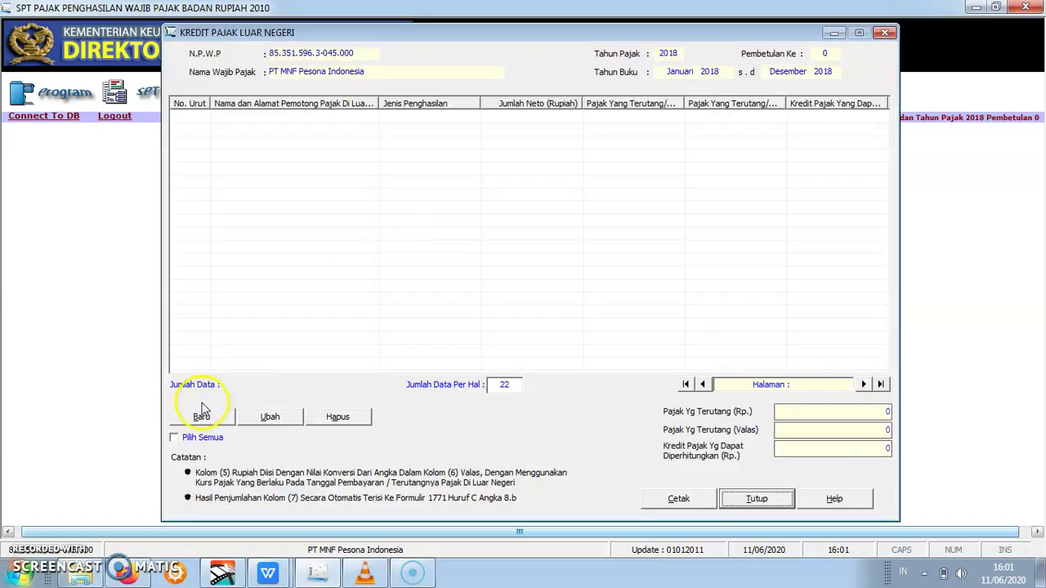
{"action": "key", "text": "super+Left"}
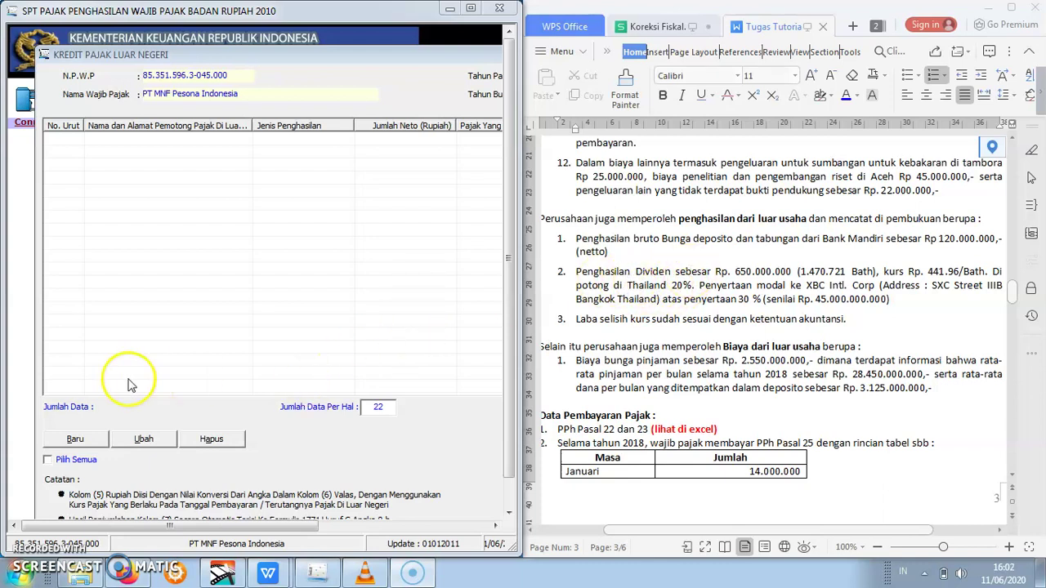
- Start a new foreign tax credit entry and move its dialog lower left
{"action": "left_click", "coordinate": [82, 439]}
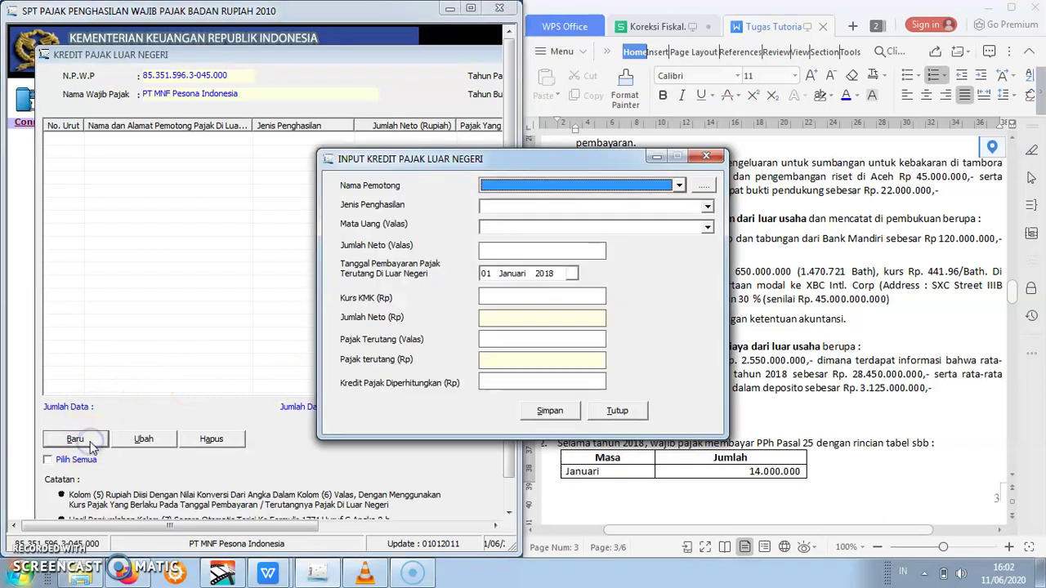
{"action": "left_click", "coordinate": [560, 161]}
{"action": "left_click_drag", "start_coordinate": [560, 161], "coordinate": [308, 207]}
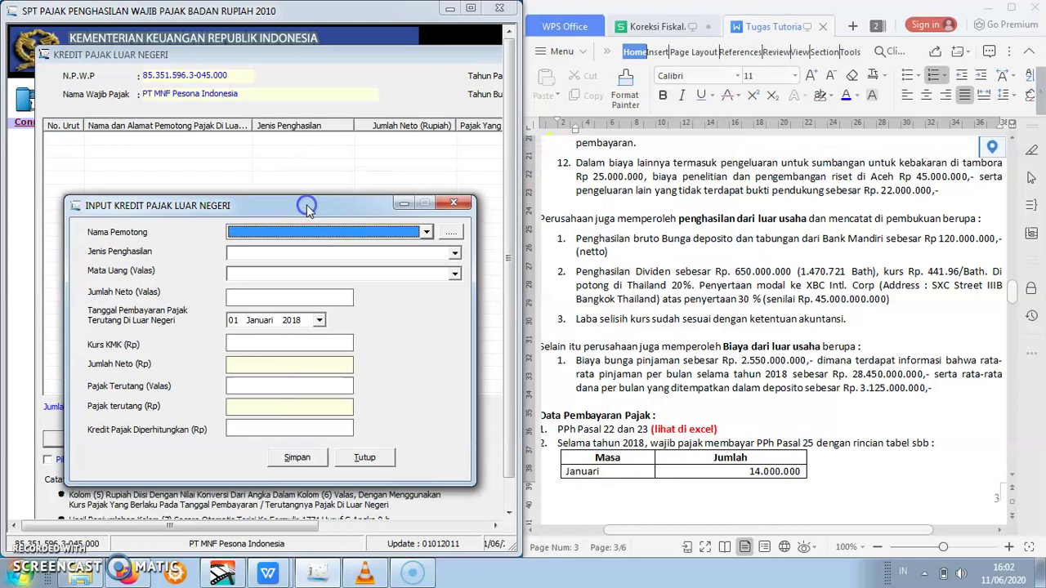
- Start a new foreign withholder reference named XBC Intl. Corp, copied from the case text
{"action": "left_click", "coordinate": [453, 234]}
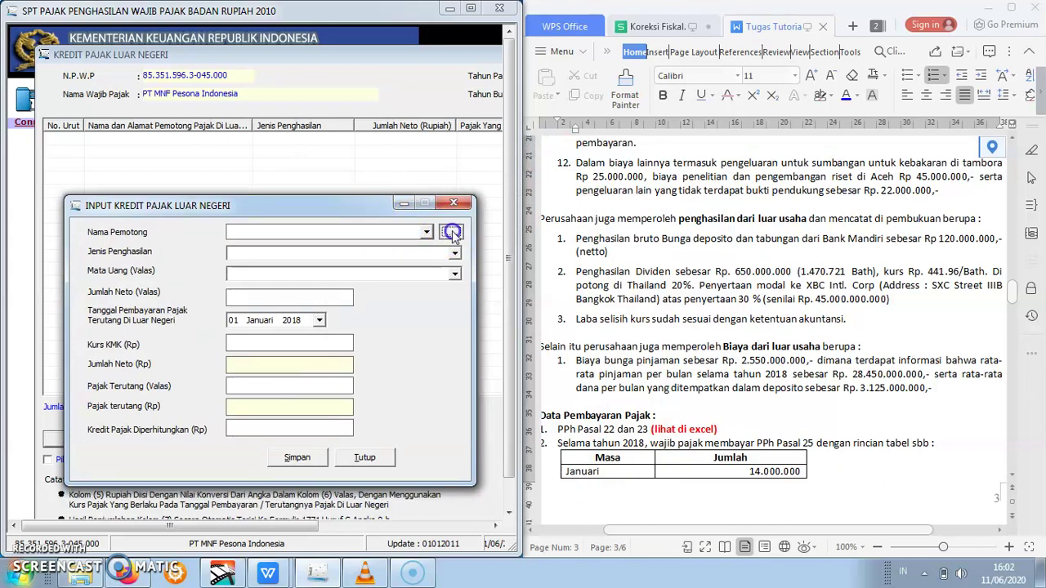
{"action": "left_click_drag", "start_coordinate": [507, 169], "coordinate": [321, 227]}
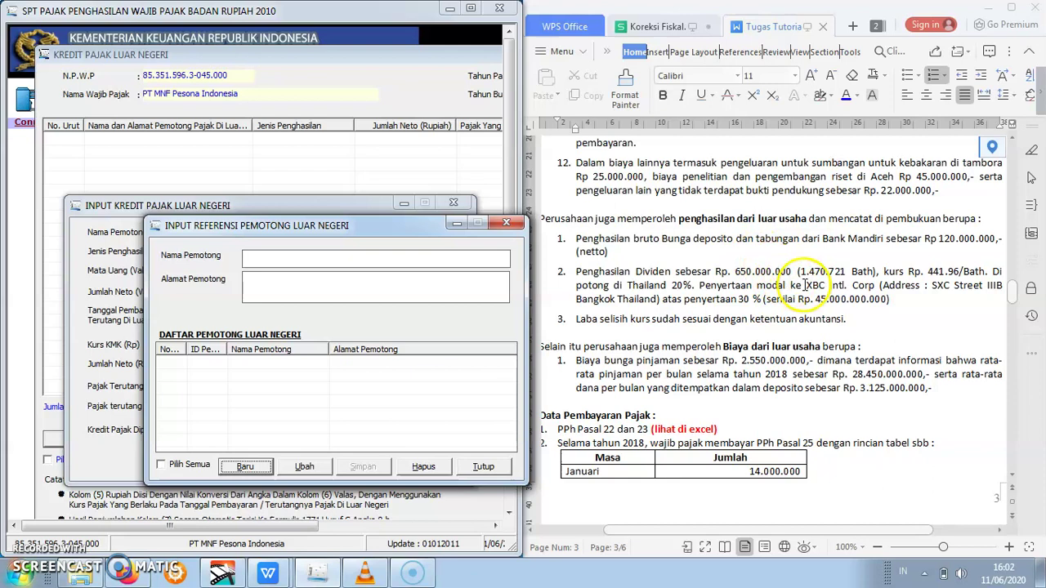
{"action": "left_click_drag", "start_coordinate": [807, 286], "coordinate": [877, 288]}
{"action": "key", "text": "ctrl+c"}
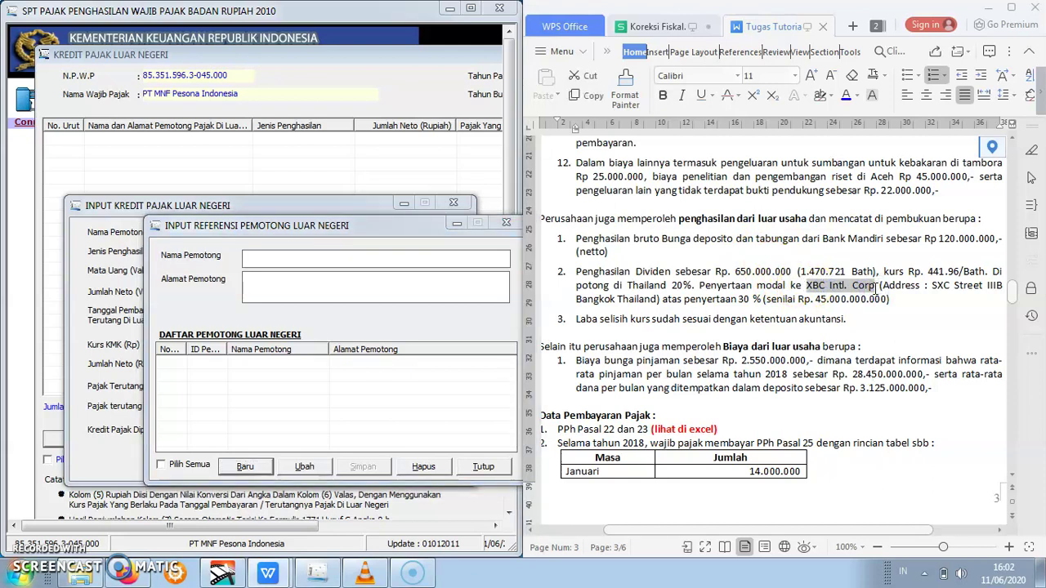
{"action": "left_click", "coordinate": [460, 262]}
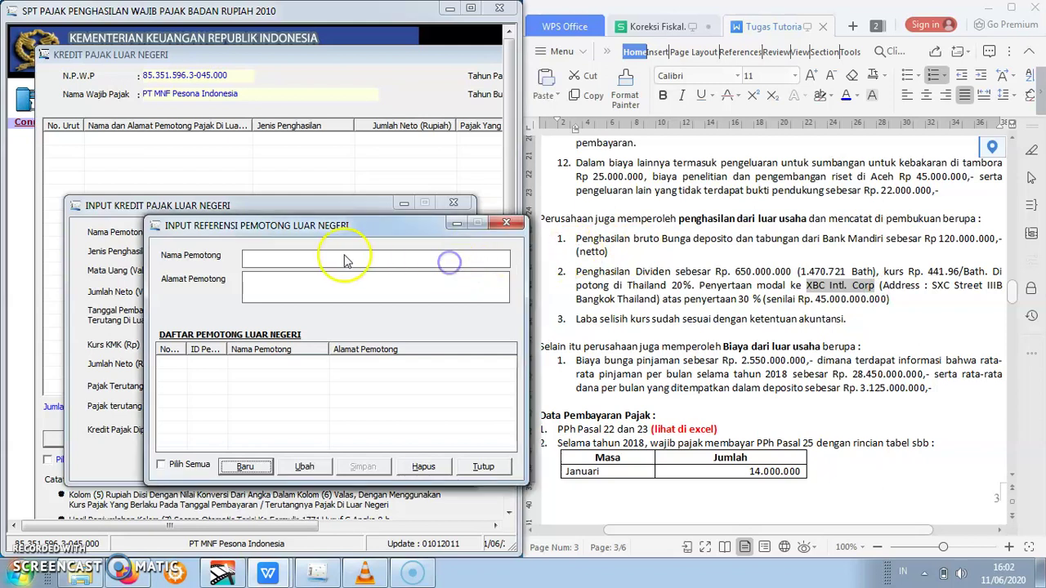
{"action": "left_click", "coordinate": [301, 264]}
{"action": "left_click", "coordinate": [256, 261]}
{"action": "left_click", "coordinate": [247, 469]}
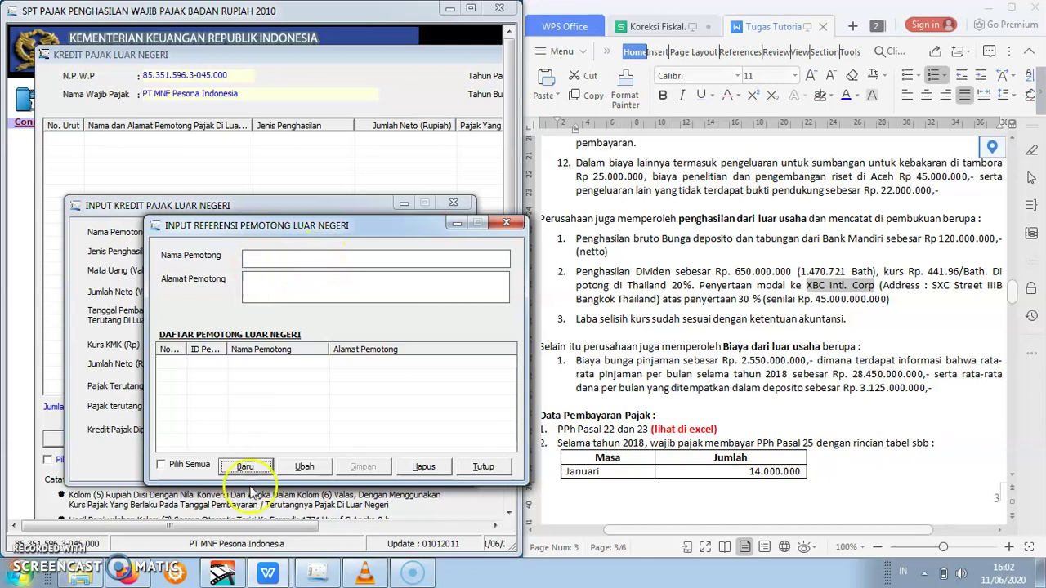
{"action": "left_click", "coordinate": [276, 256]}
{"action": "key", "text": "ctrl+v"}
- Copy in the company's address, save the withholder, and close the reference window
{"action": "left_click", "coordinate": [279, 287]}
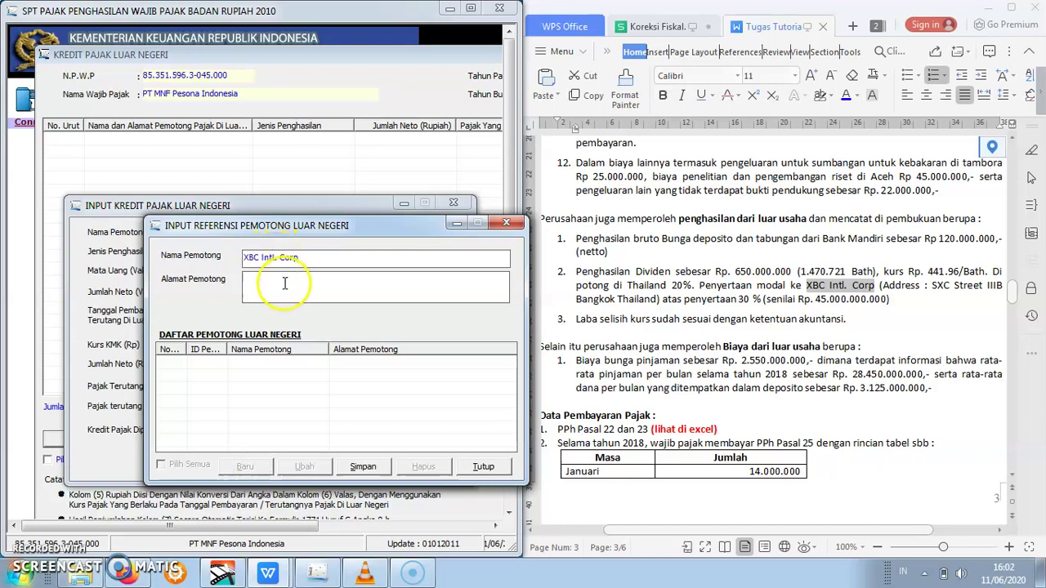
{"action": "left_click", "coordinate": [903, 339]}
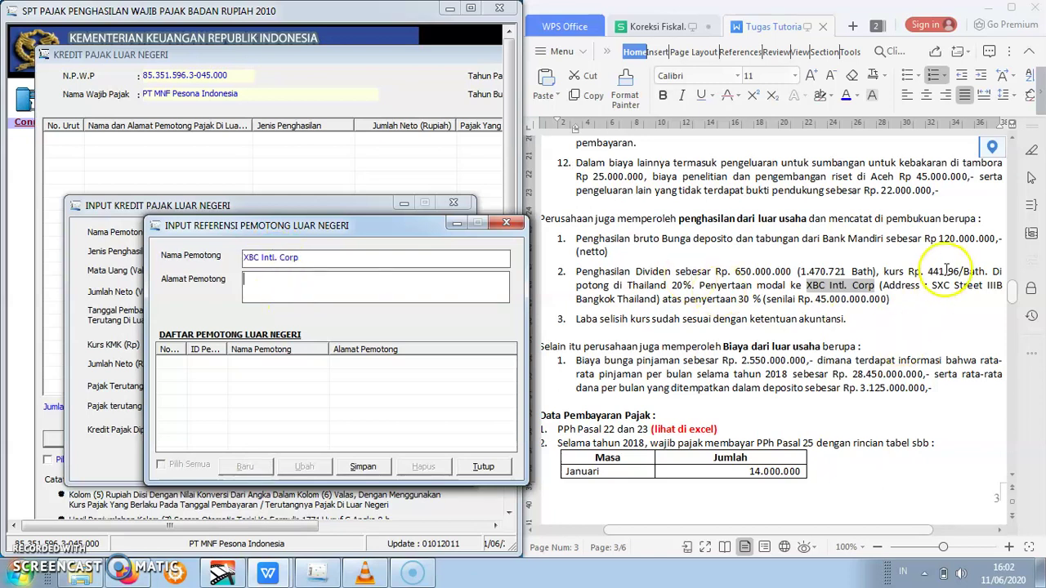
{"action": "left_click_drag", "start_coordinate": [933, 286], "coordinate": [637, 305]}
{"action": "key", "text": "ctrl+c"}
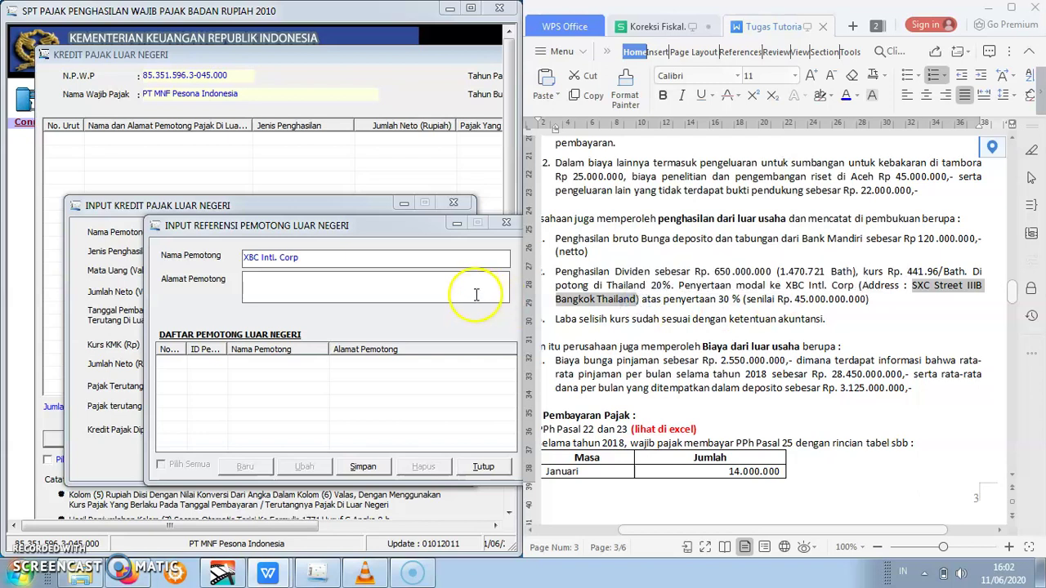
{"action": "left_click", "coordinate": [472, 291]}
{"action": "key", "text": "ctrl+v"}
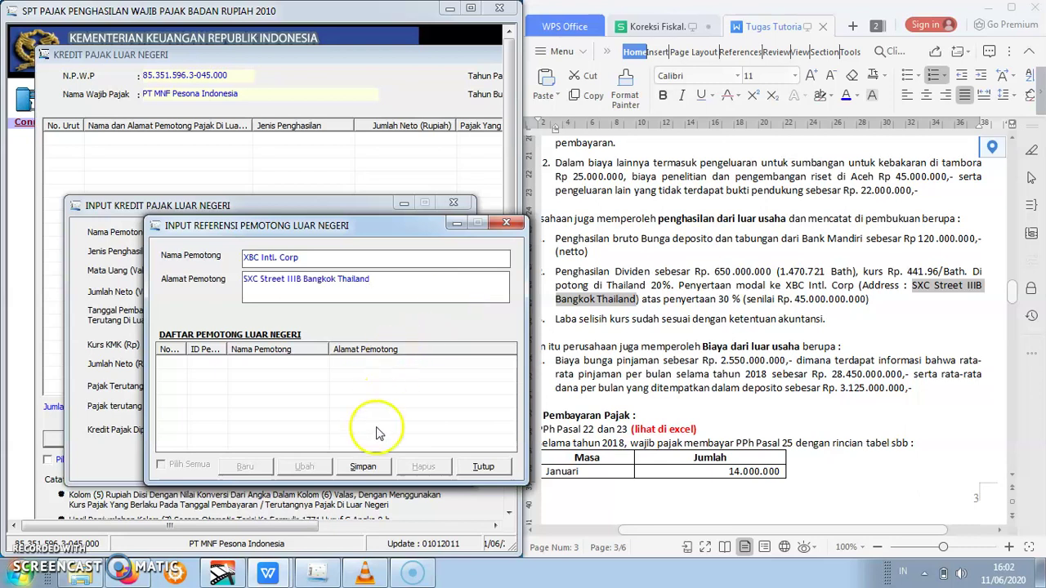
{"action": "left_click", "coordinate": [370, 468]}
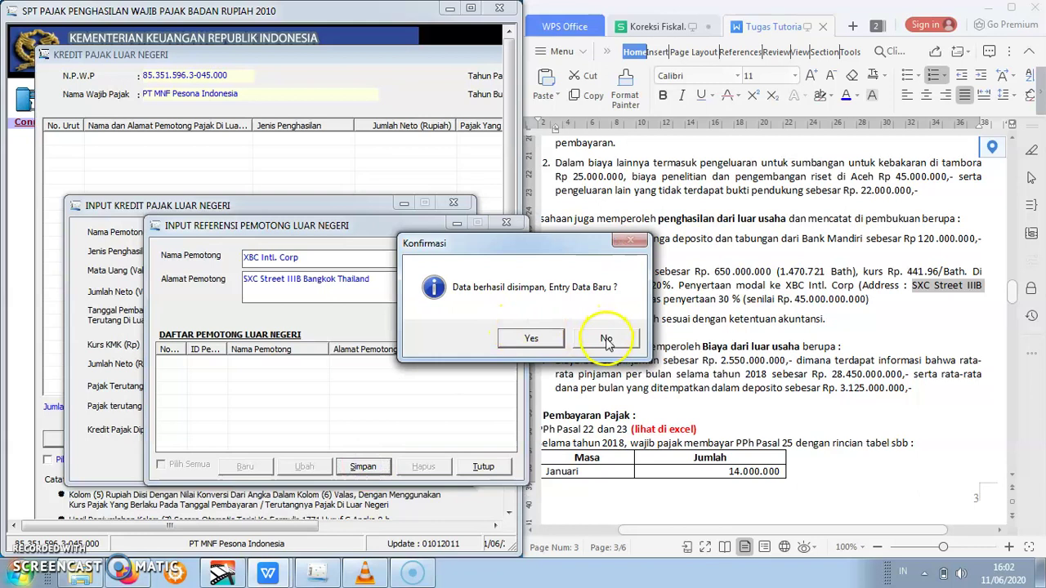
{"action": "left_click", "coordinate": [607, 339]}
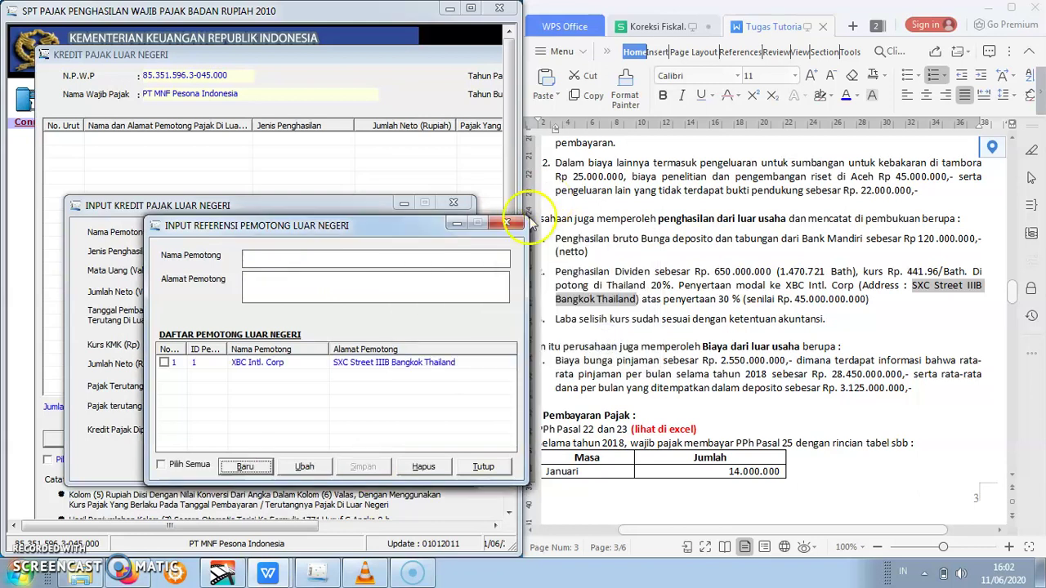
{"action": "left_click", "coordinate": [508, 222]}
- Choose XBC Intl. Corp as withholder, Dividen as income type and Bath Thailand (BATH) as currency
{"action": "left_click", "coordinate": [425, 232]}
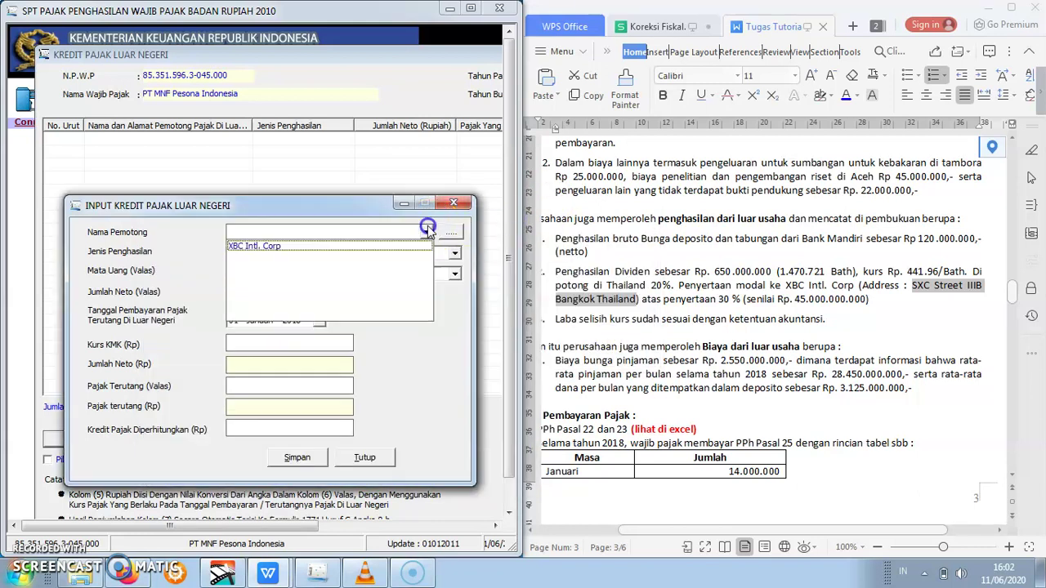
{"action": "left_click", "coordinate": [418, 246]}
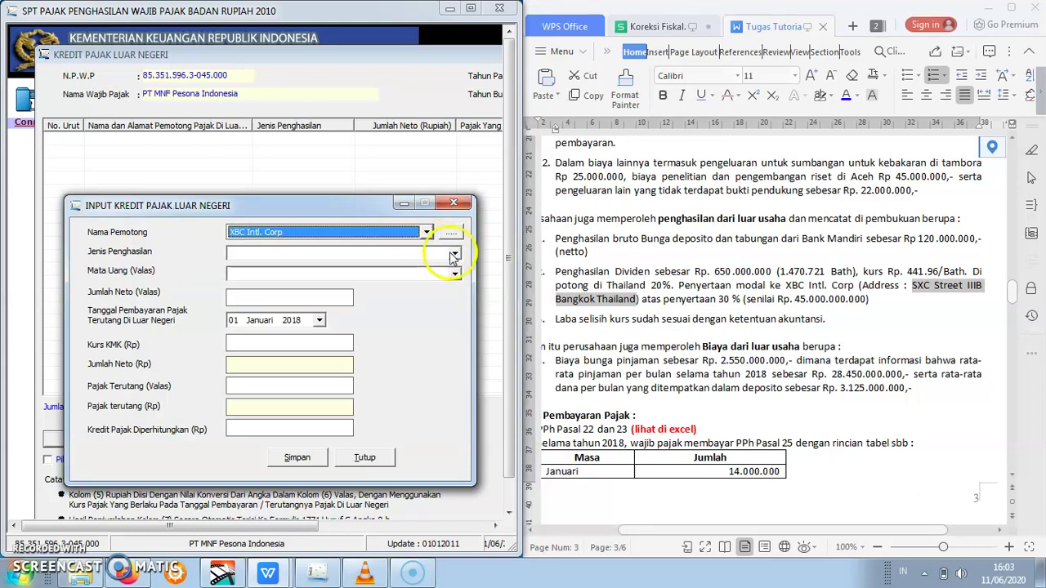
{"action": "left_click", "coordinate": [455, 253]}
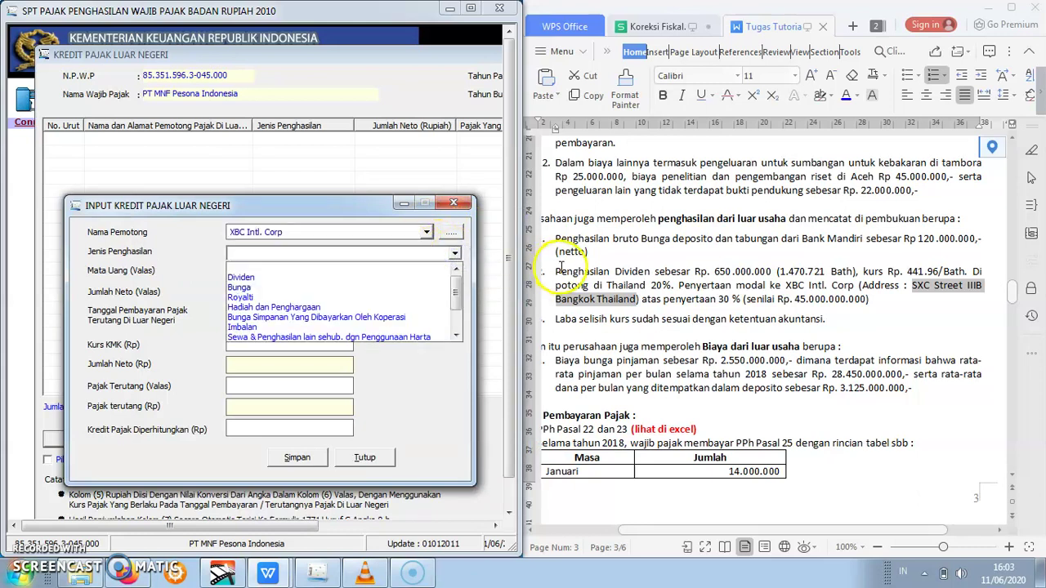
{"action": "left_click", "coordinate": [369, 278]}
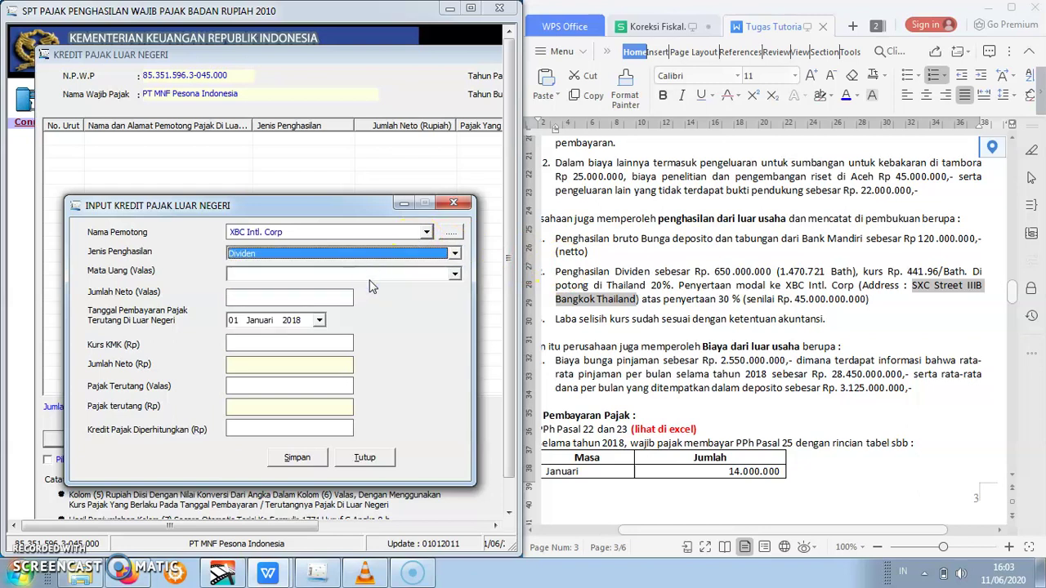
{"action": "left_click", "coordinate": [454, 274]}
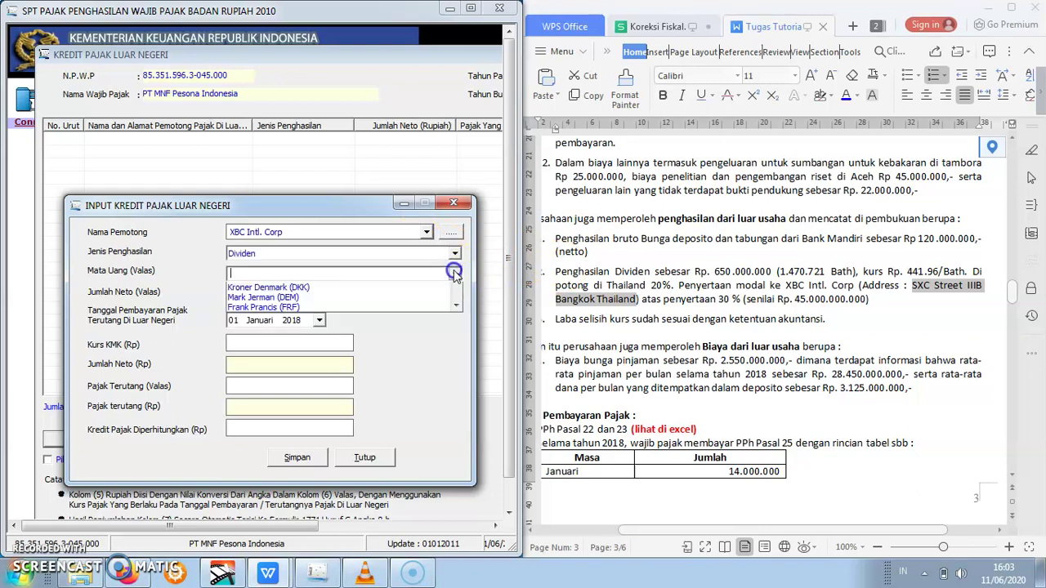
{"action": "left_click_drag", "start_coordinate": [459, 306], "coordinate": [458, 347]}
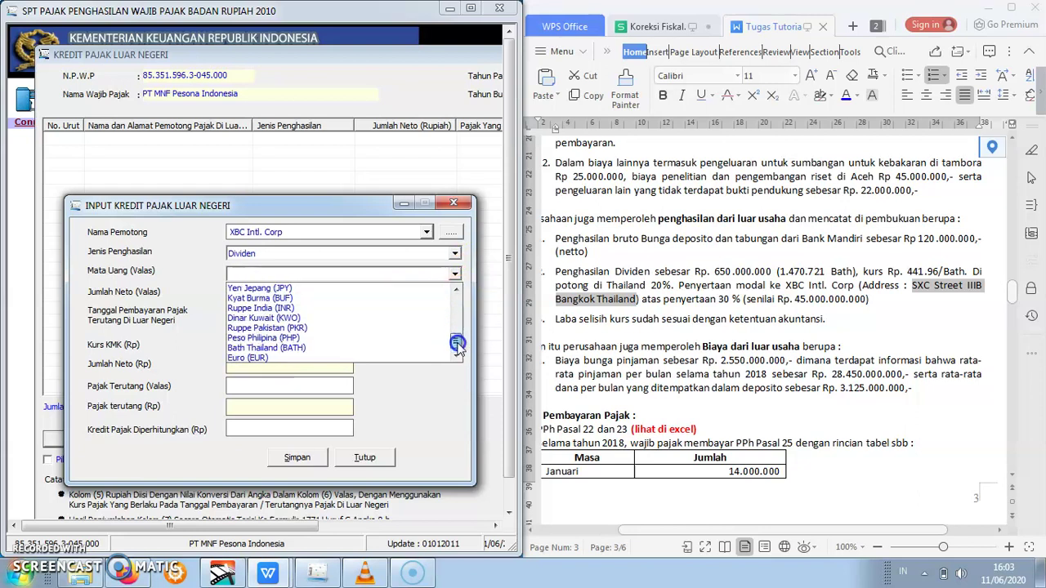
{"action": "left_click", "coordinate": [311, 350]}
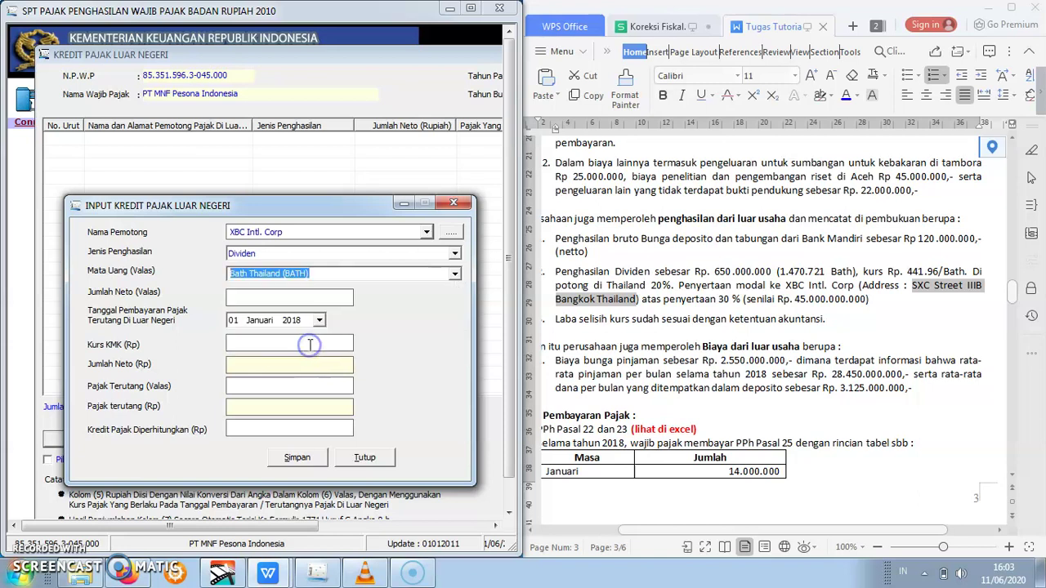
- Enter the 1.470.721,00 baht net amount and set the payment date to 31 Desember 2018
{"action": "left_click", "coordinate": [290, 297]}
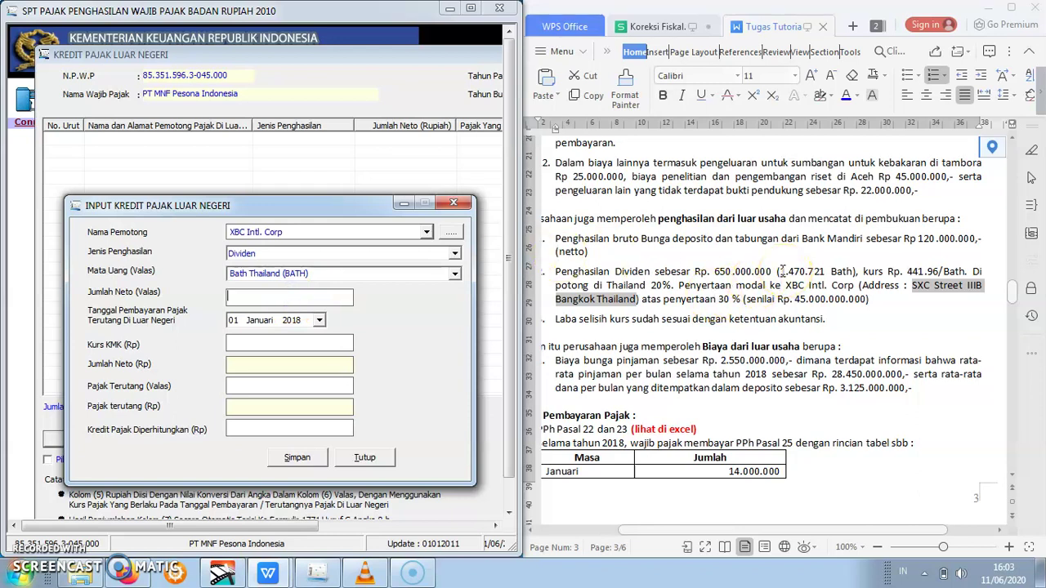
{"action": "left_click_drag", "start_coordinate": [781, 271], "coordinate": [825, 277]}
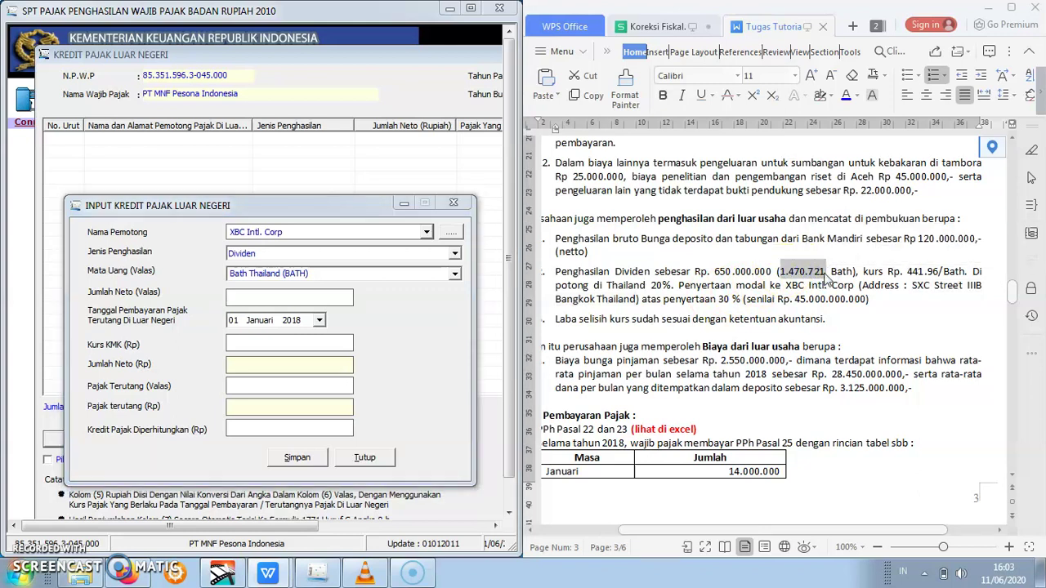
{"action": "left_click", "coordinate": [330, 299]}
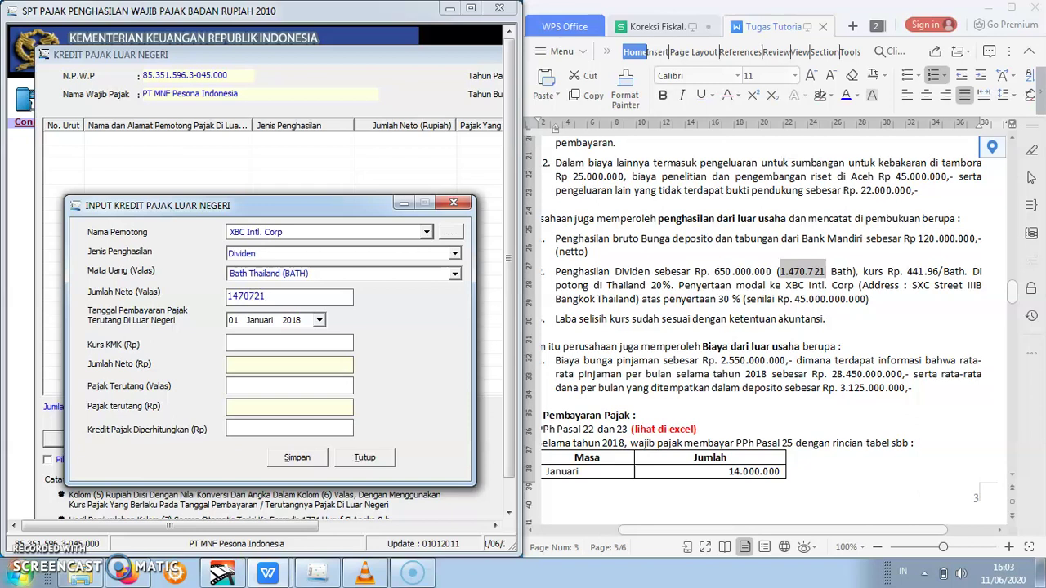
{"action": "left_click", "coordinate": [18, 572]}
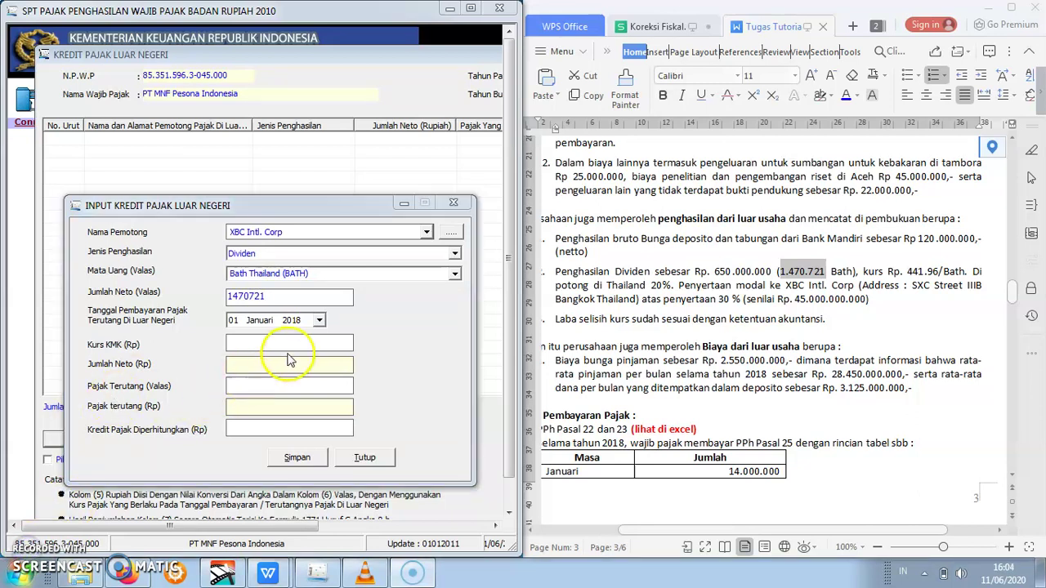
{"action": "left_click", "coordinate": [320, 320]}
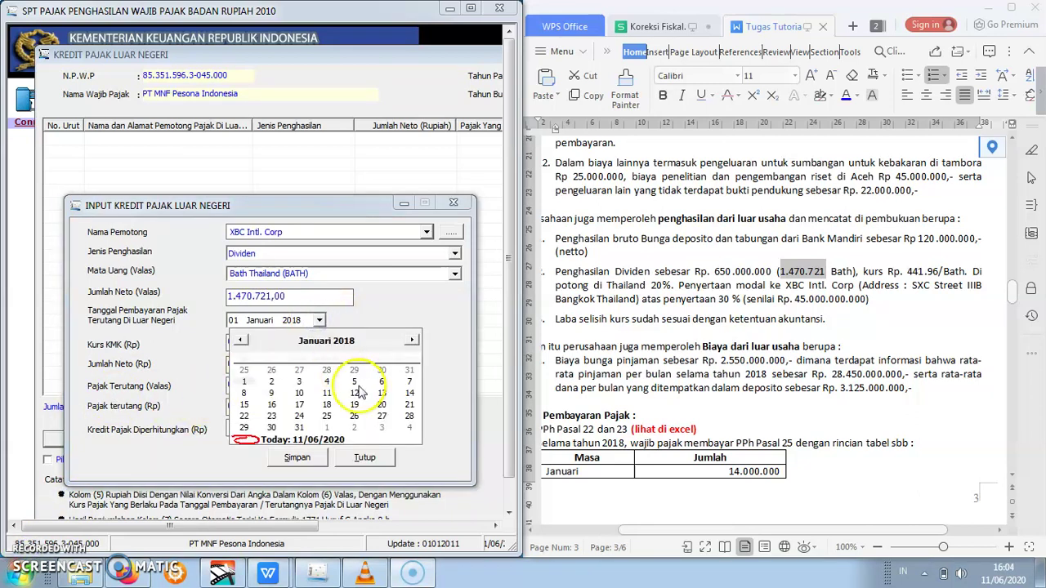
{"action": "left_click", "coordinate": [412, 341]}
{"action": "left_click", "coordinate": [413, 340]}
{"action": "left_click", "coordinate": [413, 340]}
{"action": "left_click", "coordinate": [413, 340]}
{"action": "left_click", "coordinate": [413, 340]}
{"action": "left_click", "coordinate": [413, 340]}
{"action": "left_click", "coordinate": [412, 340]}
{"action": "left_click", "coordinate": [413, 340]}
{"action": "left_click", "coordinate": [412, 340]}
{"action": "left_click", "coordinate": [413, 340]}
{"action": "left_click", "coordinate": [413, 340]}
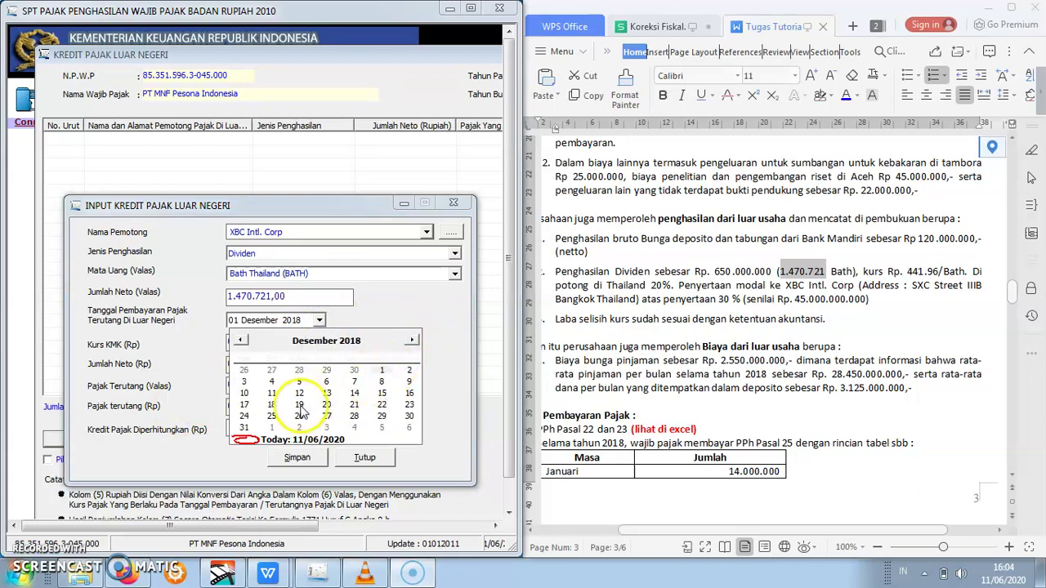
{"action": "left_click", "coordinate": [244, 427]}
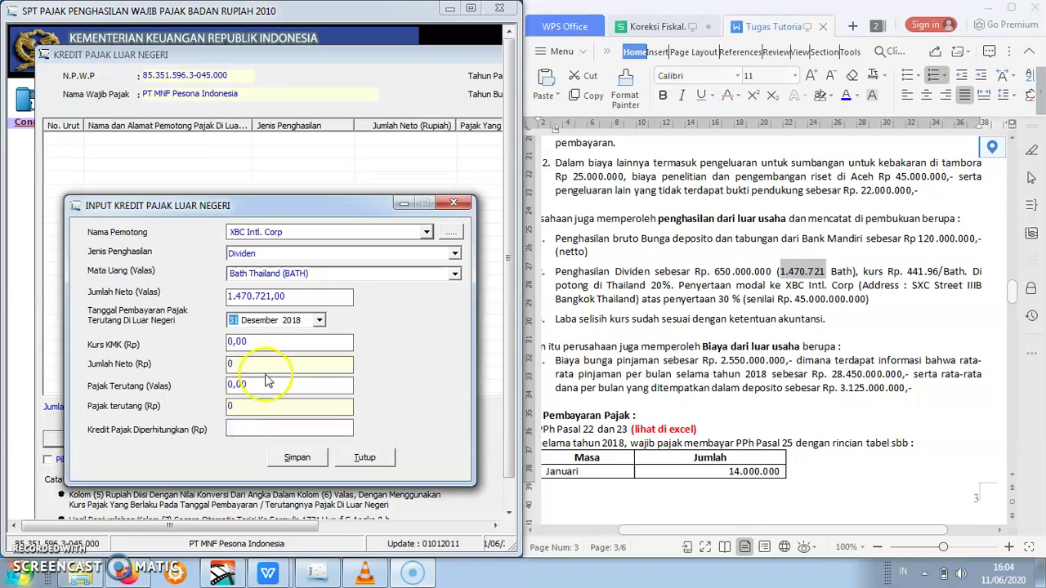
- Apply the 441,96 KMK exchange rate and enter the foreign tax due, giving Rp 129.999.971 tax
{"action": "left_click", "coordinate": [275, 343]}
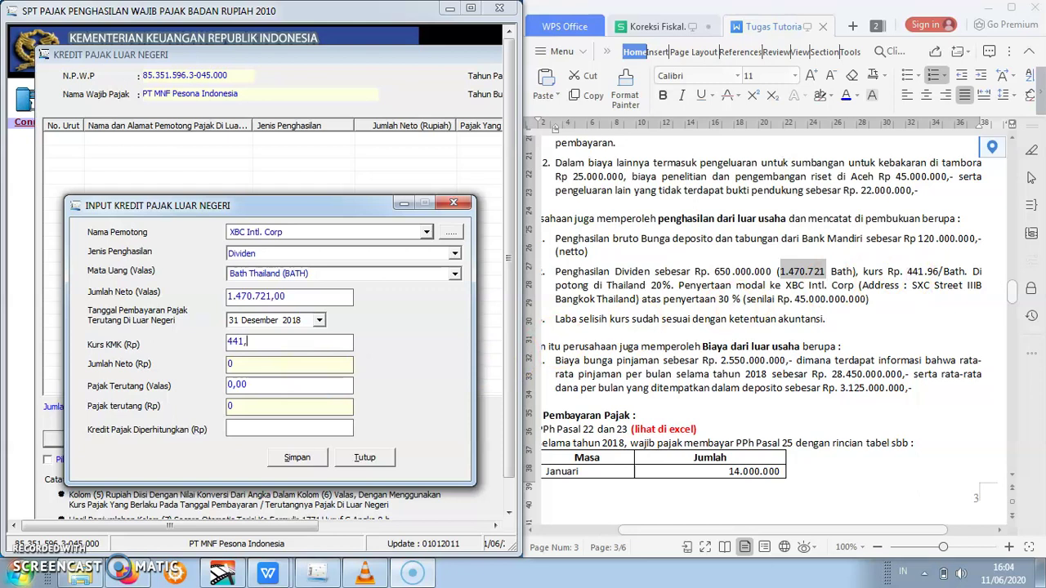
{"action": "left_click", "coordinate": [281, 370]}
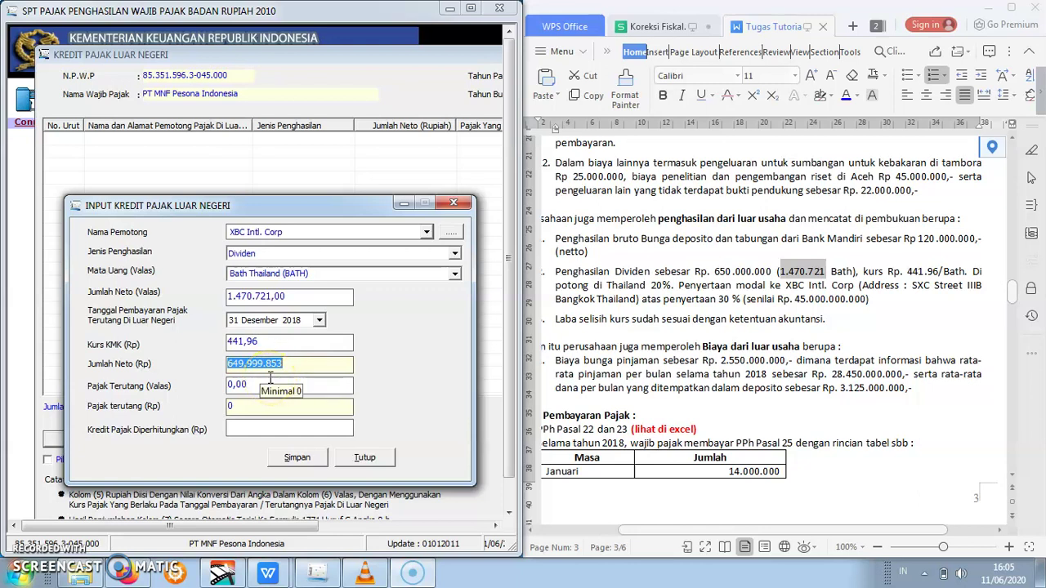
{"action": "left_click", "coordinate": [263, 385]}
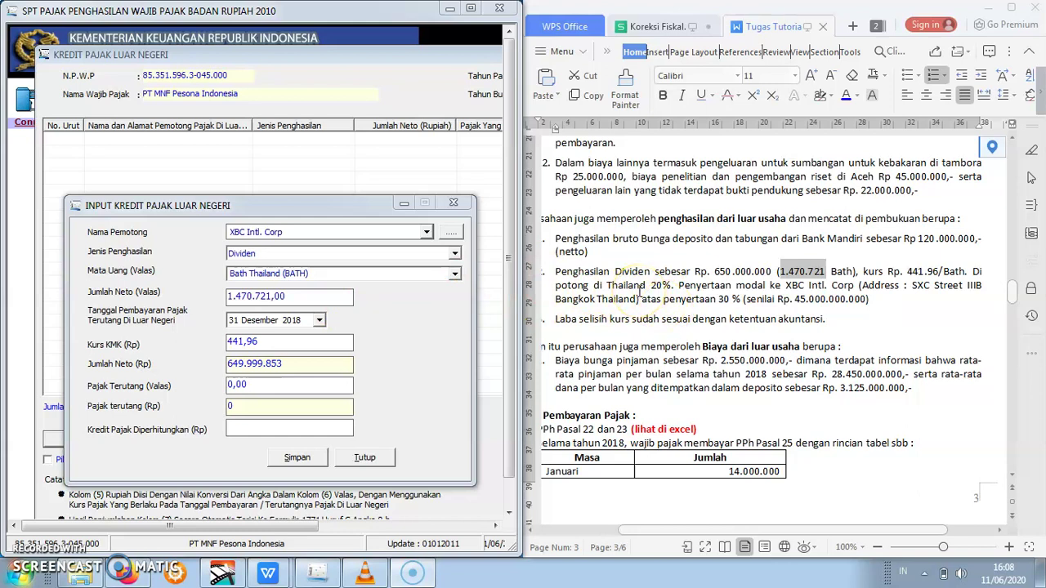
{"action": "left_click", "coordinate": [283, 383]}
{"action": "left_click_drag", "start_coordinate": [283, 383], "coordinate": [206, 384]}
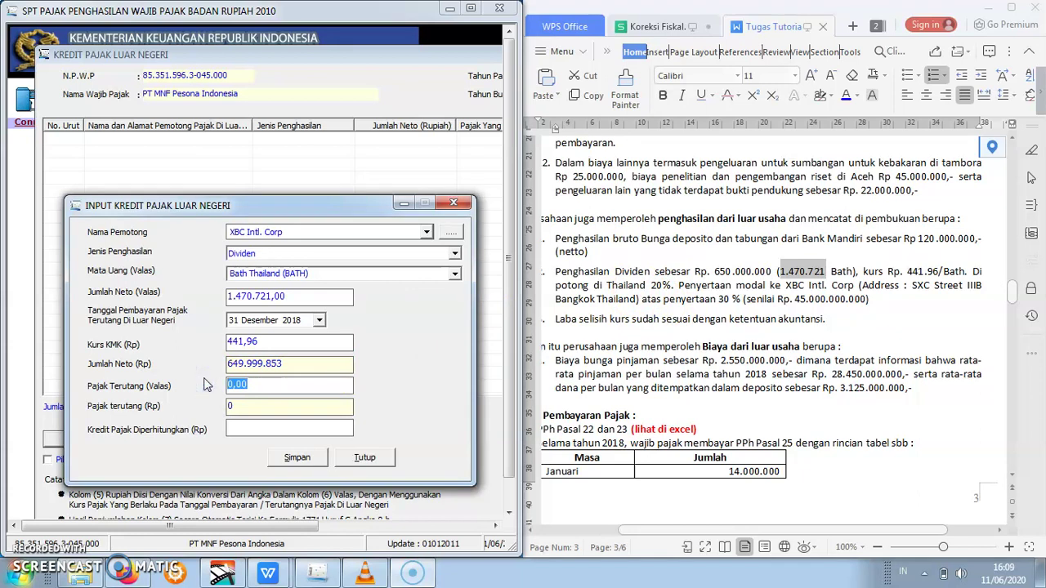
{"action": "type", "text": "294144,2"}
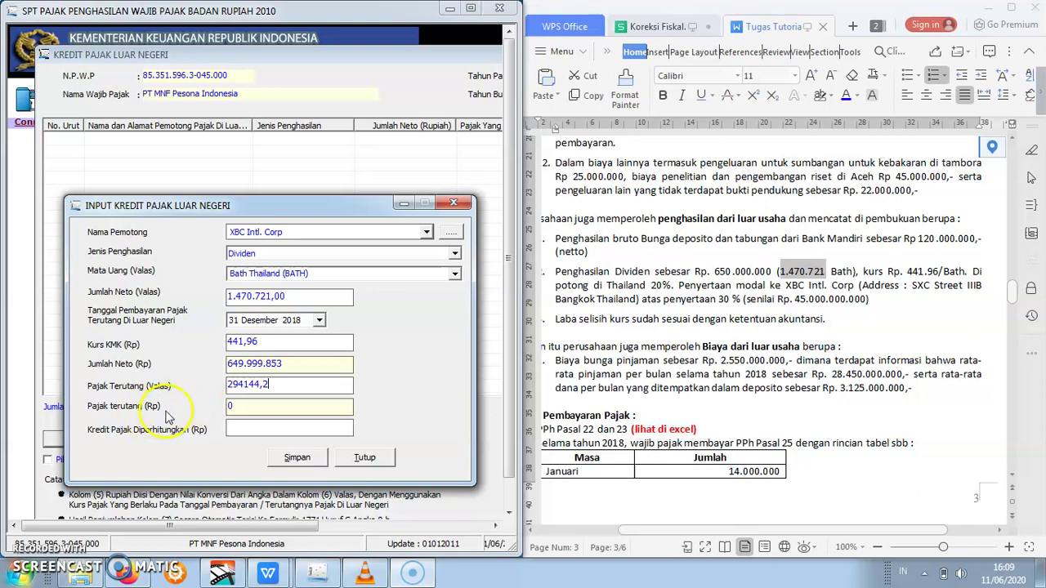
{"action": "left_click", "coordinate": [246, 429]}
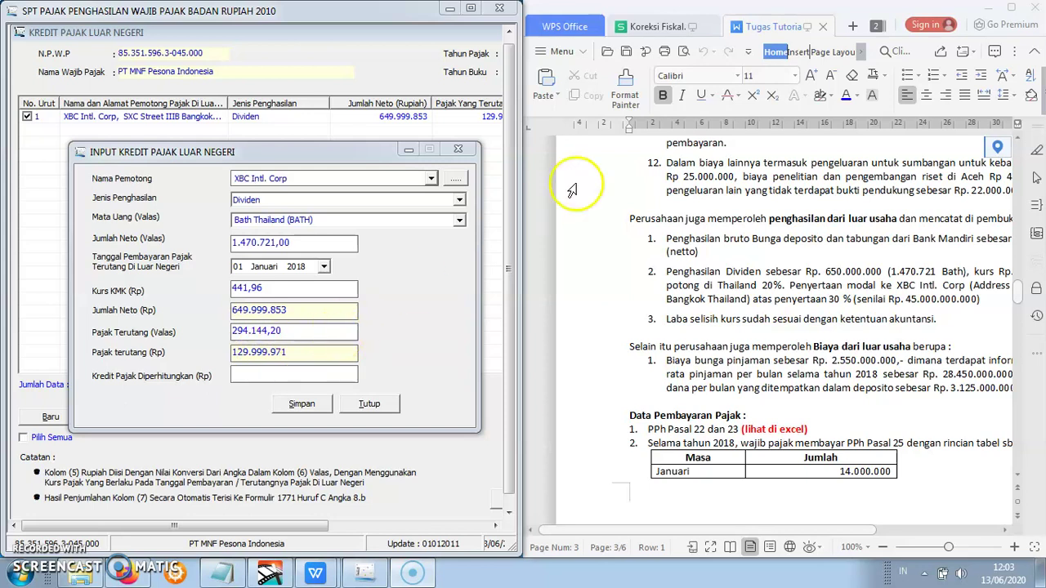
{"action": "left_click", "coordinate": [659, 27]}
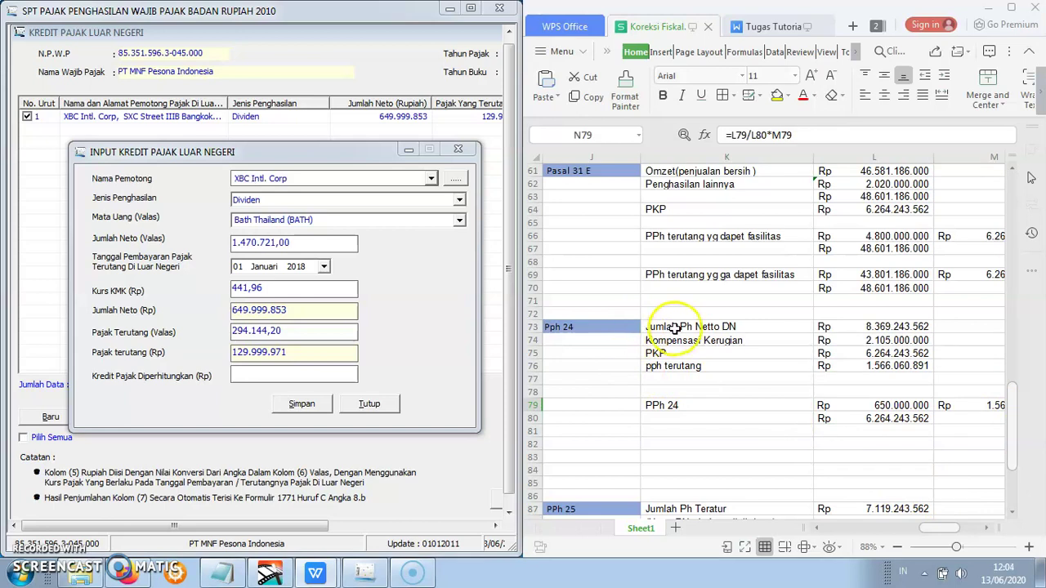
{"action": "left_click", "coordinate": [675, 328]}
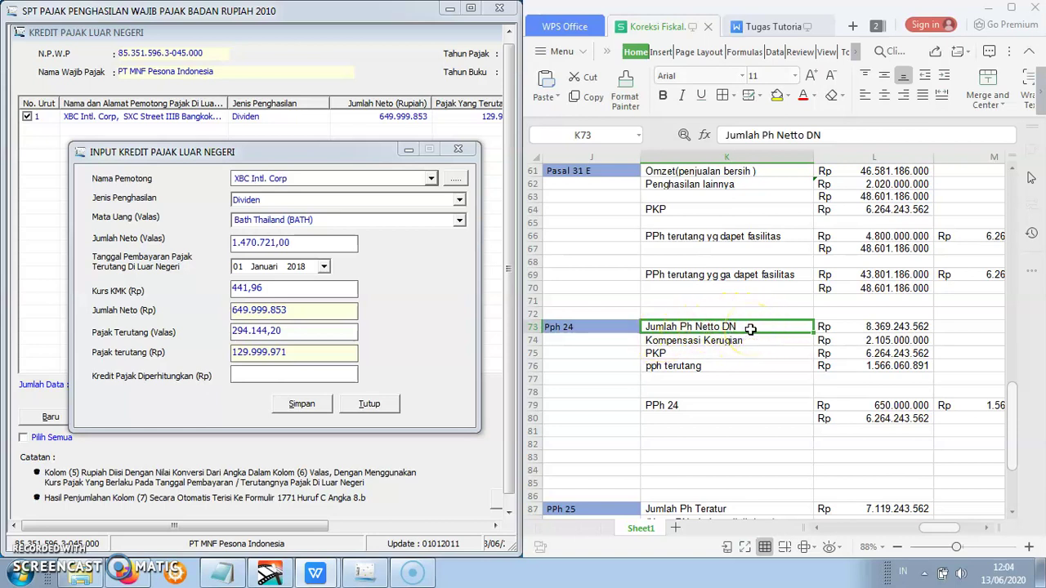
{"action": "left_click", "coordinate": [852, 327]}
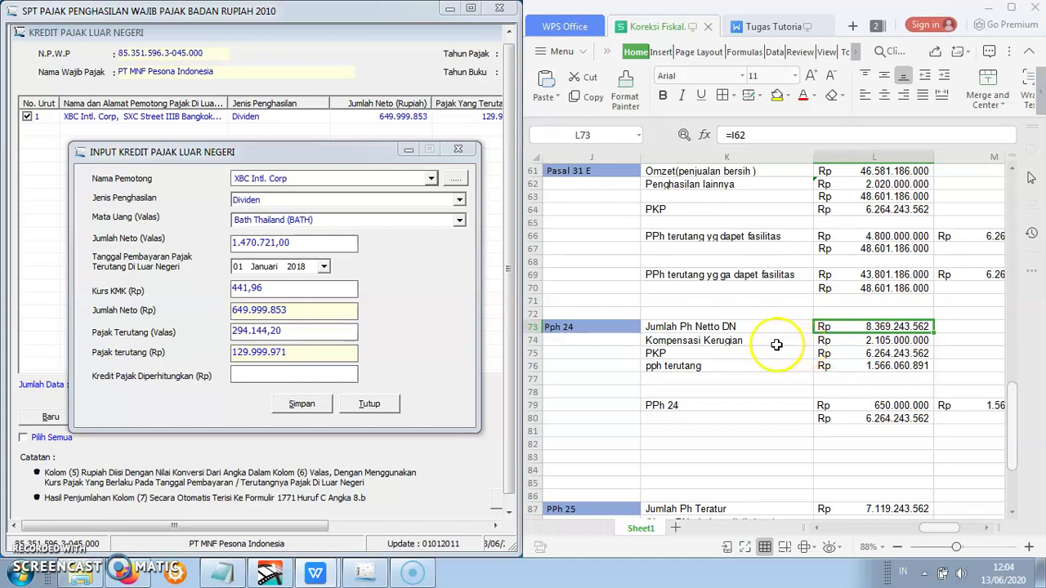
{"action": "left_click", "coordinate": [777, 344]}
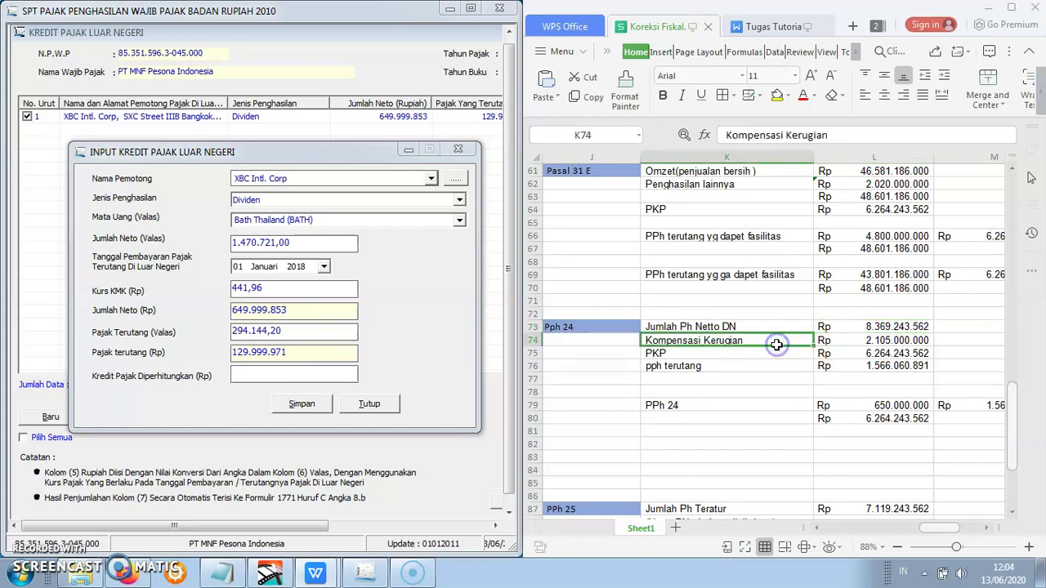
{"action": "left_click", "coordinate": [860, 344]}
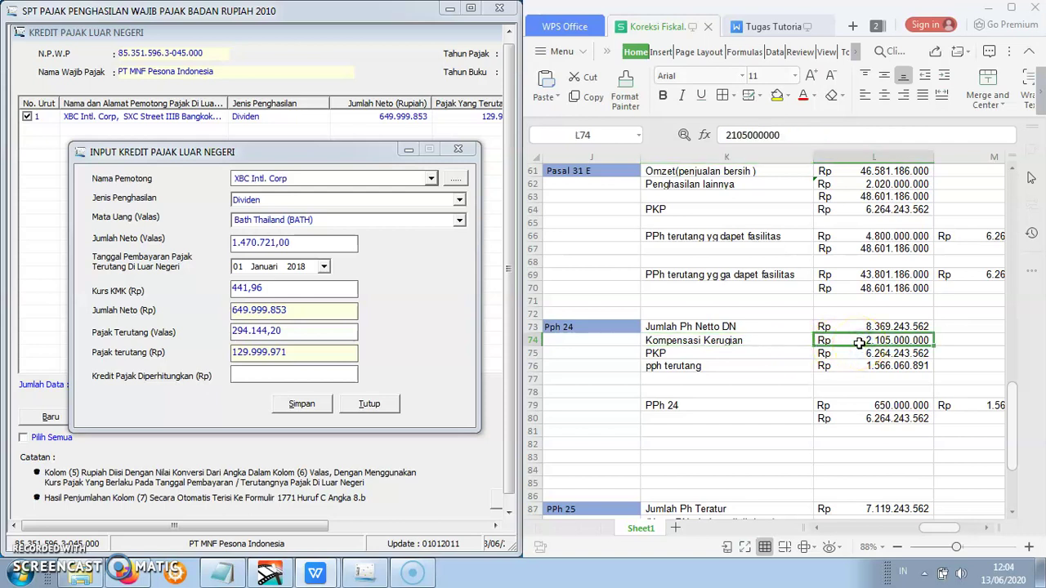
{"action": "left_click", "coordinate": [844, 326]}
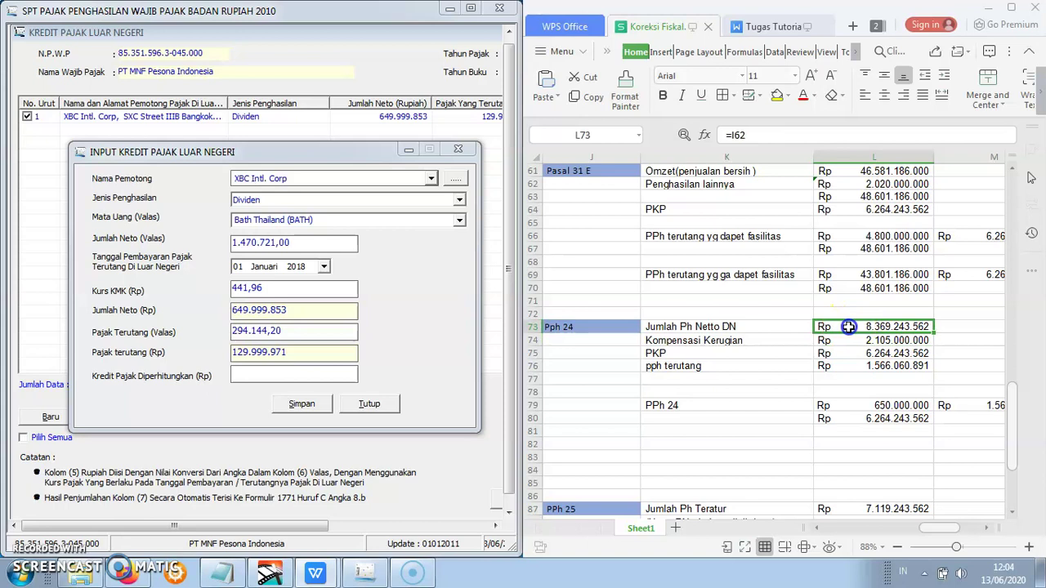
{"action": "left_click", "coordinate": [848, 342]}
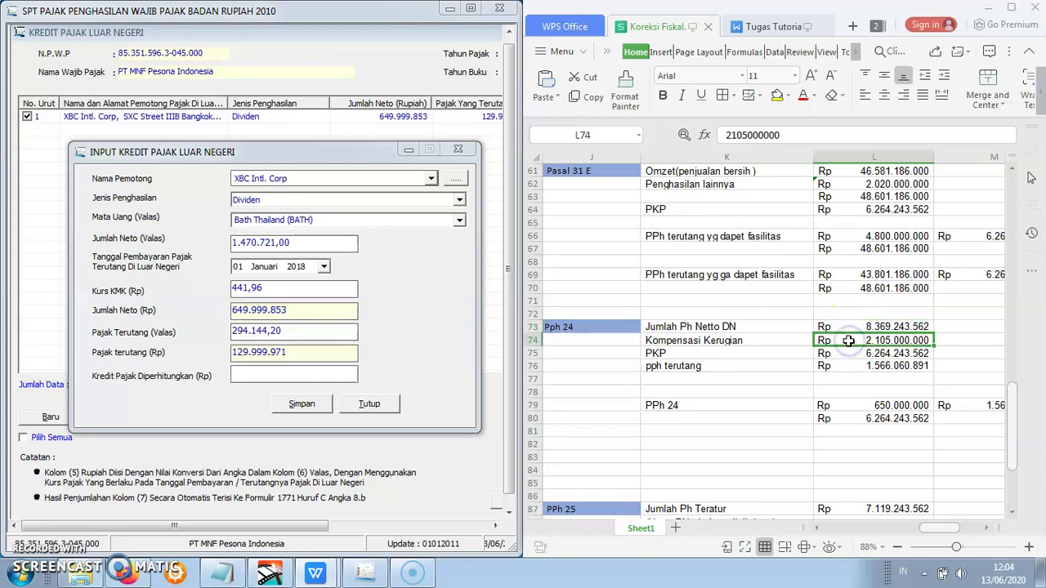
{"action": "left_click", "coordinate": [805, 356]}
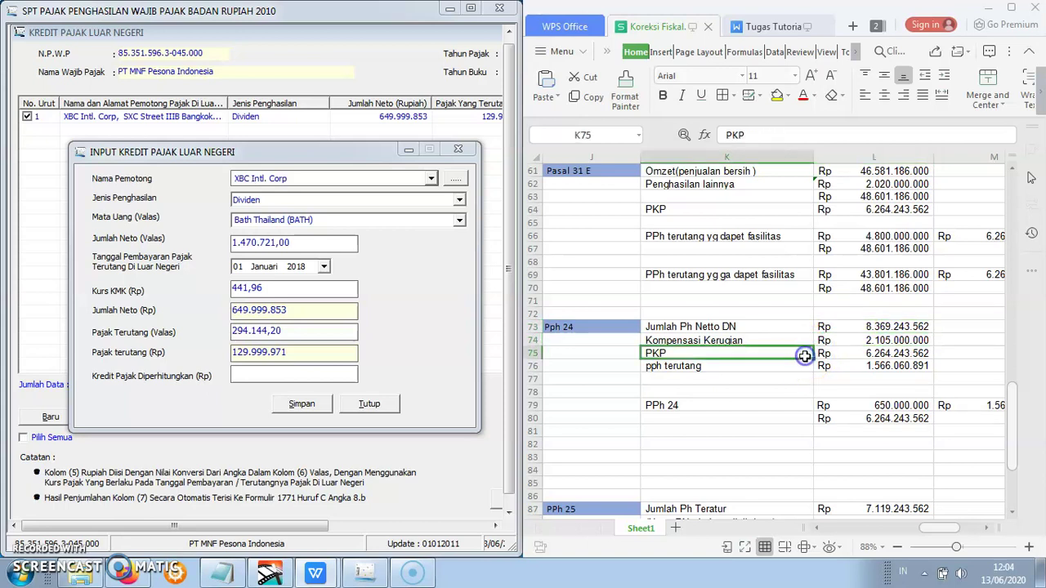
{"action": "left_click", "coordinate": [859, 353]}
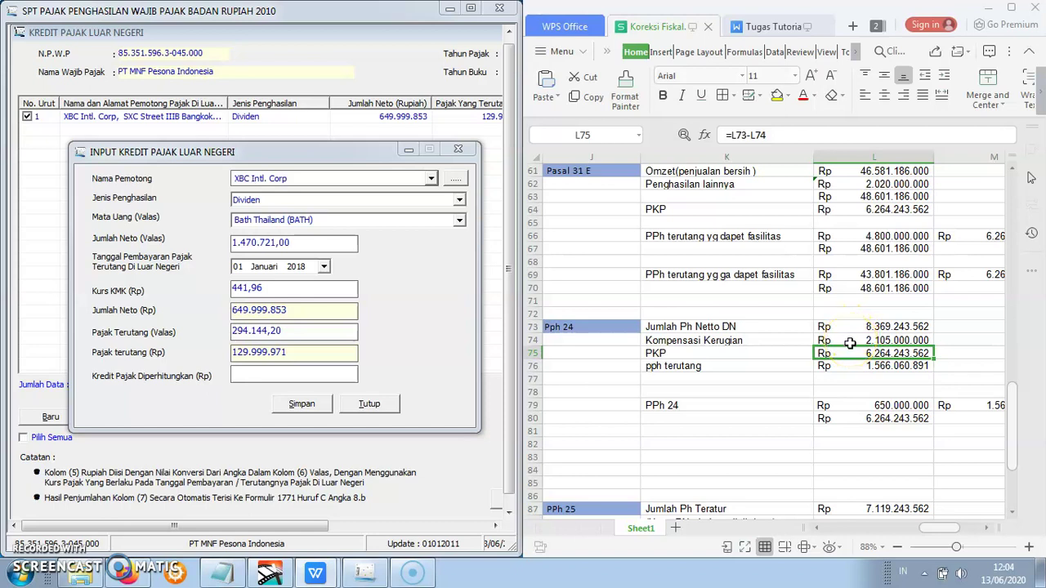
{"action": "left_click", "coordinate": [732, 353]}
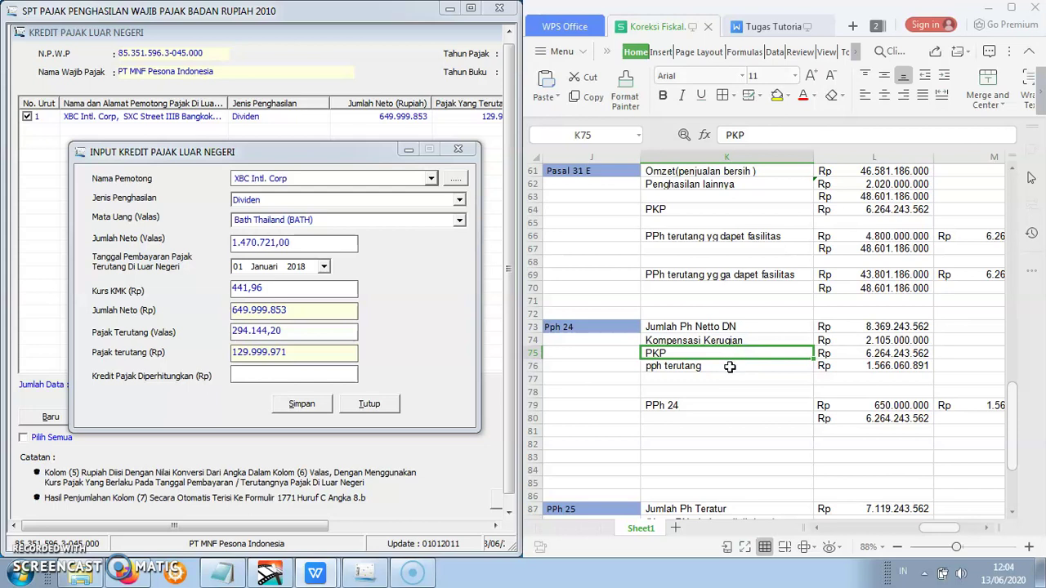
{"action": "left_click", "coordinate": [730, 367]}
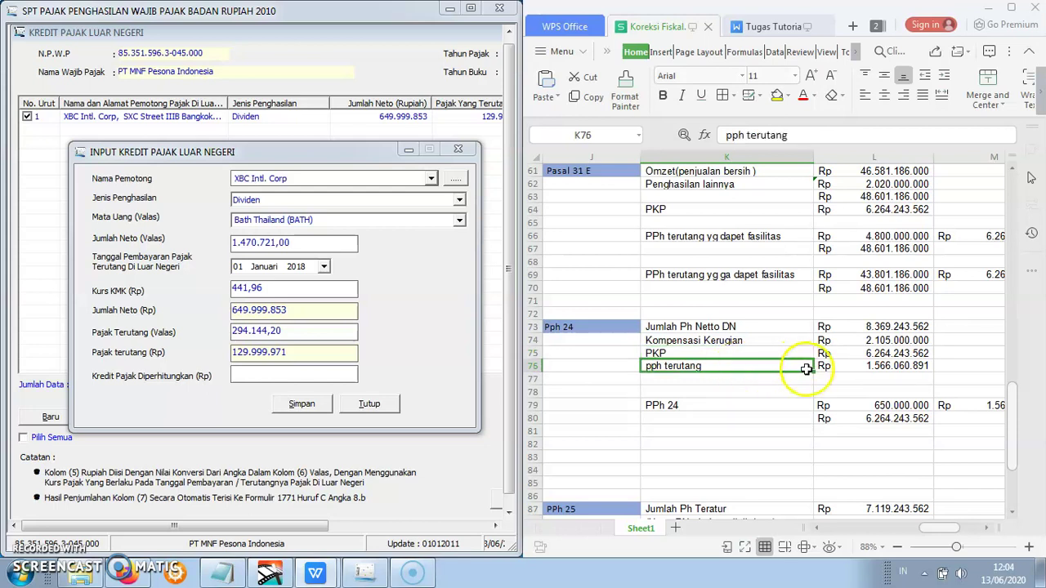
{"action": "left_click", "coordinate": [852, 355]}
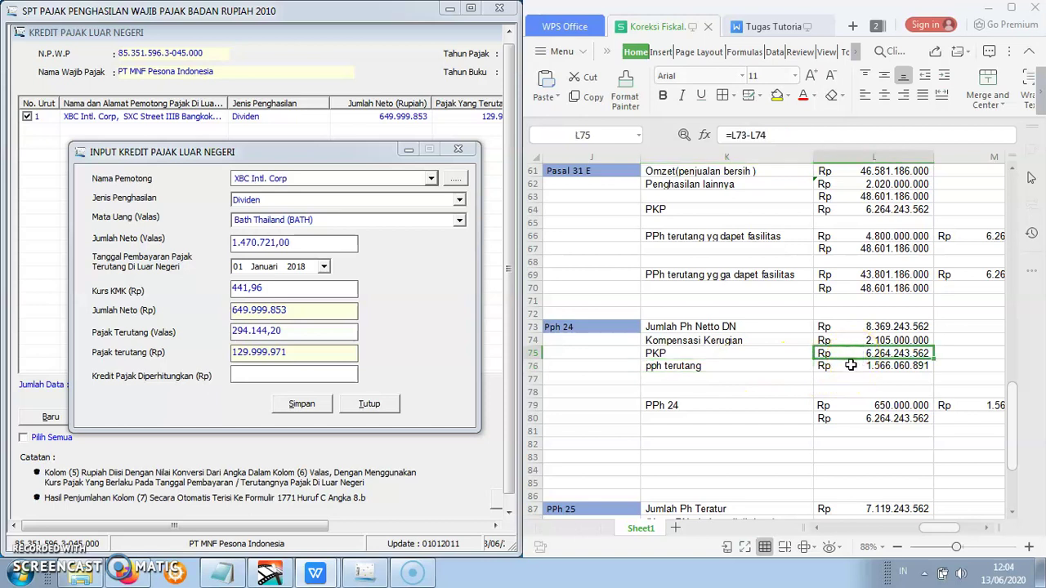
{"action": "left_click", "coordinate": [851, 365]}
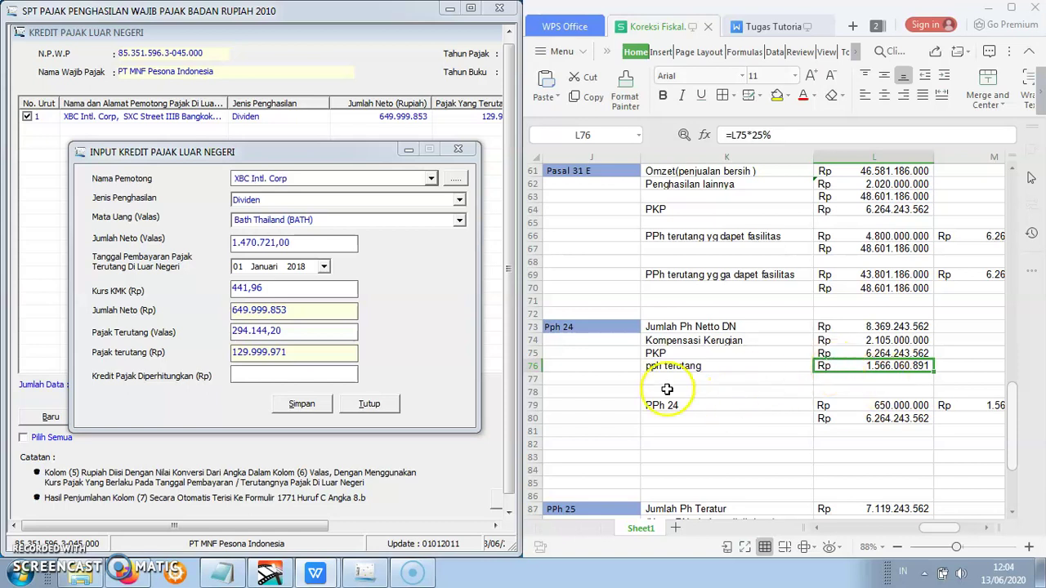
{"action": "left_click", "coordinate": [728, 378]}
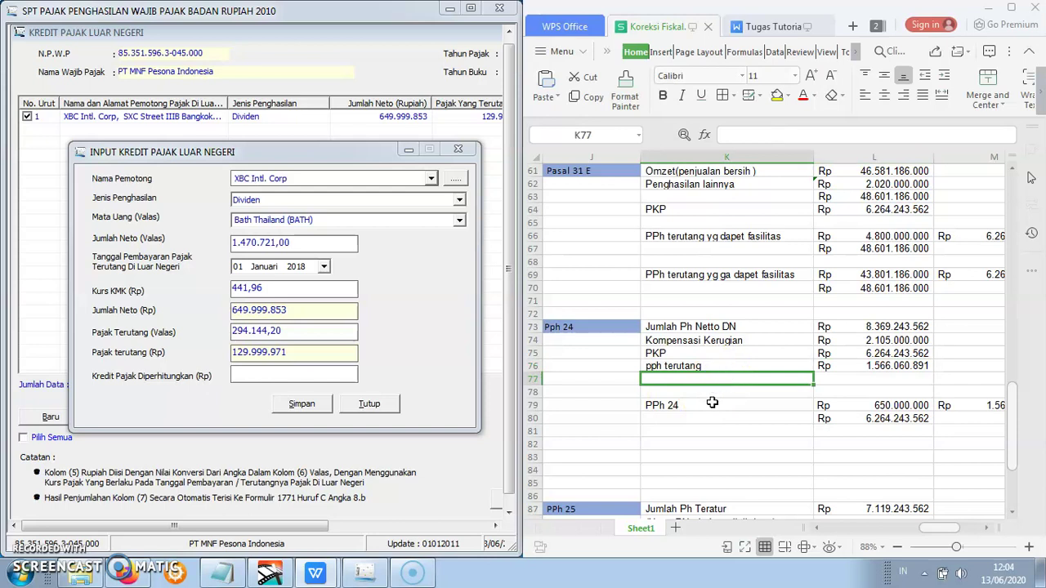
{"action": "left_click", "coordinate": [710, 406]}
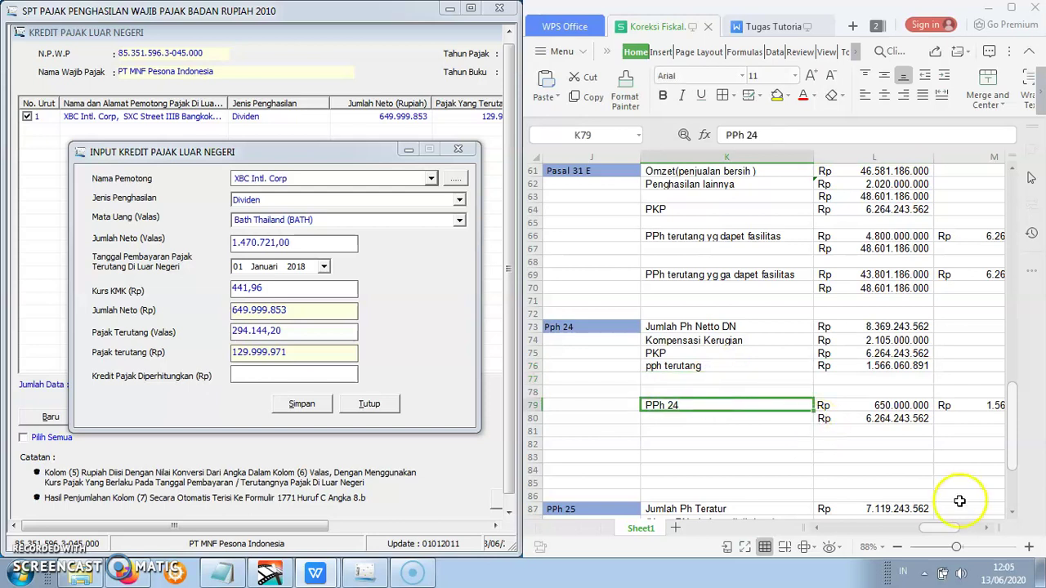
{"action": "mouse_move", "coordinate": [945, 526]}
{"action": "left_mouse_down"}
{"action": "mouse_move", "coordinate": [930, 528]}
{"action": "mouse_move", "coordinate": [946, 528]}
{"action": "left_mouse_up"}
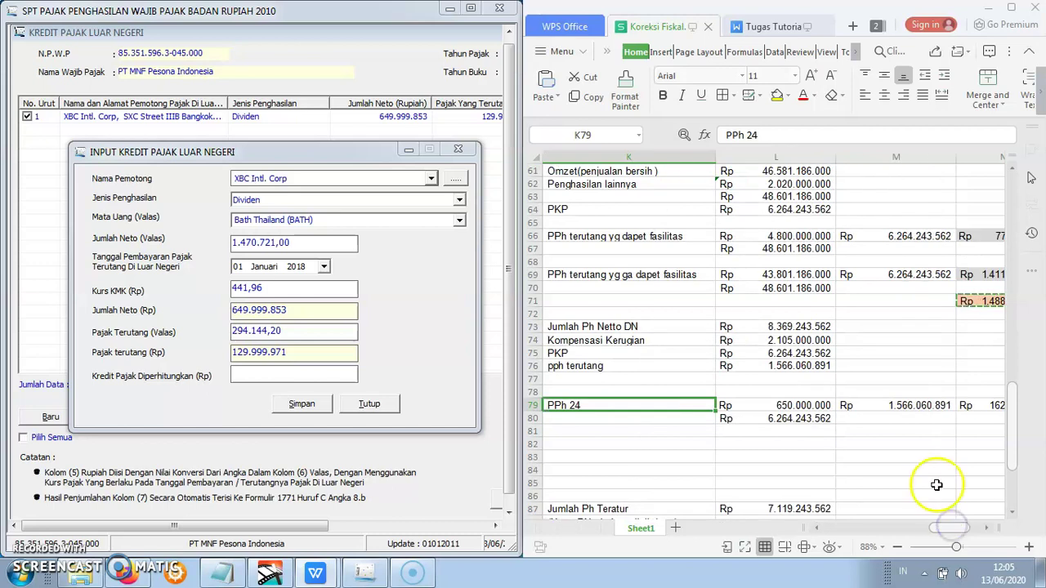
{"action": "left_click", "coordinate": [879, 456]}
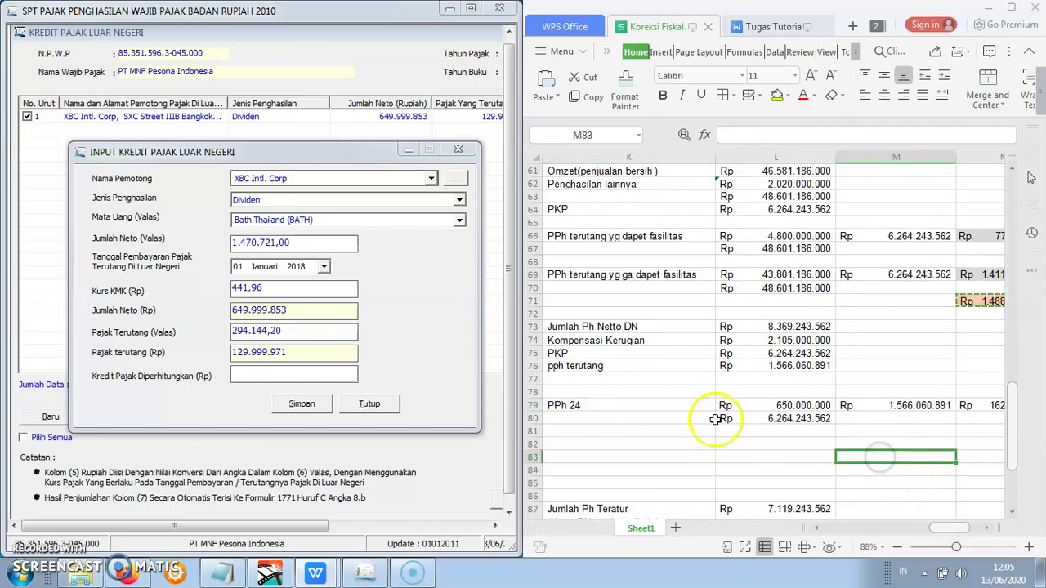
{"action": "left_click", "coordinate": [744, 405]}
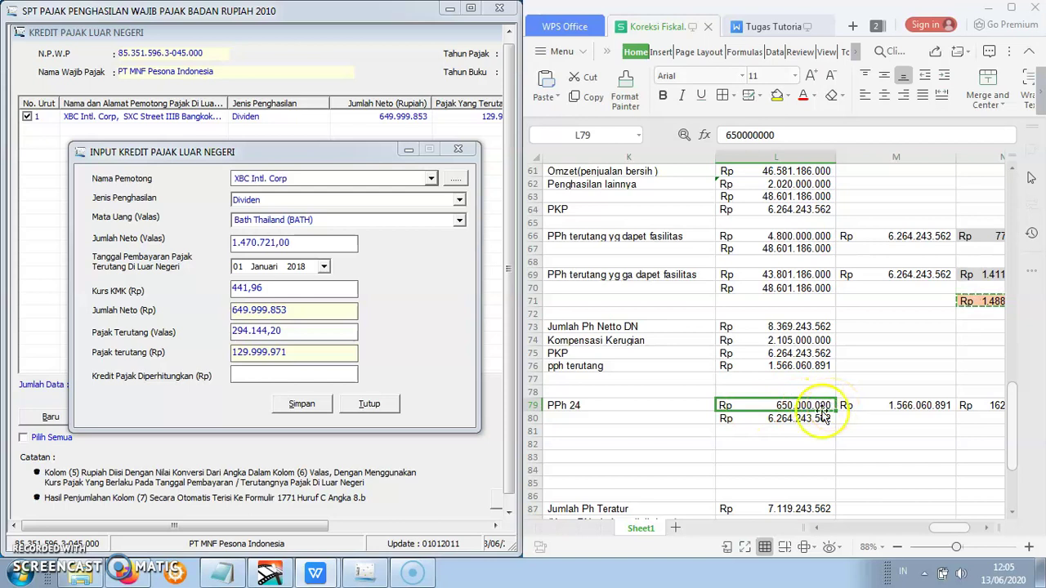
{"action": "left_click", "coordinate": [795, 421]}
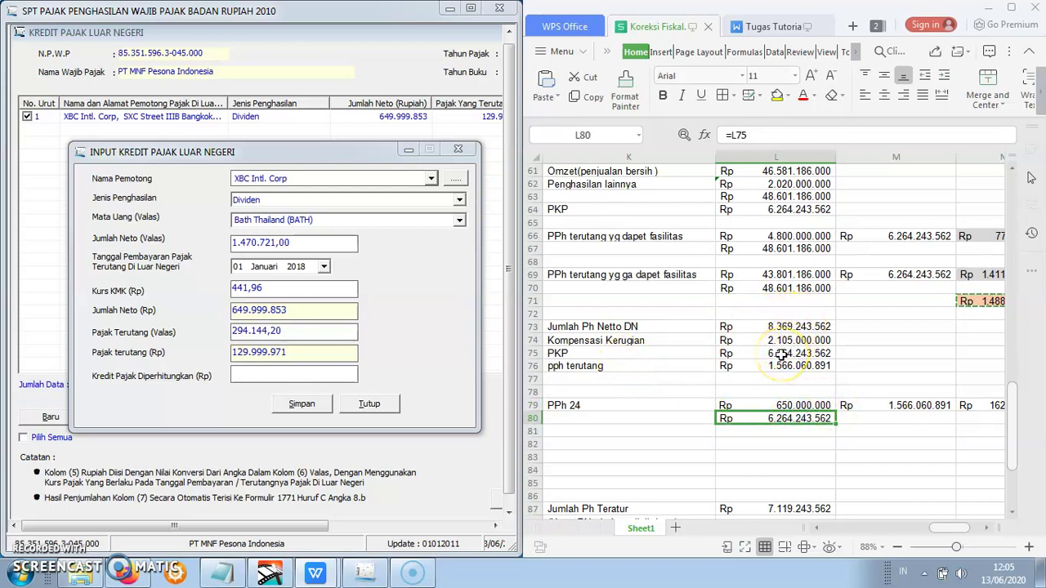
{"action": "left_click", "coordinate": [881, 404]}
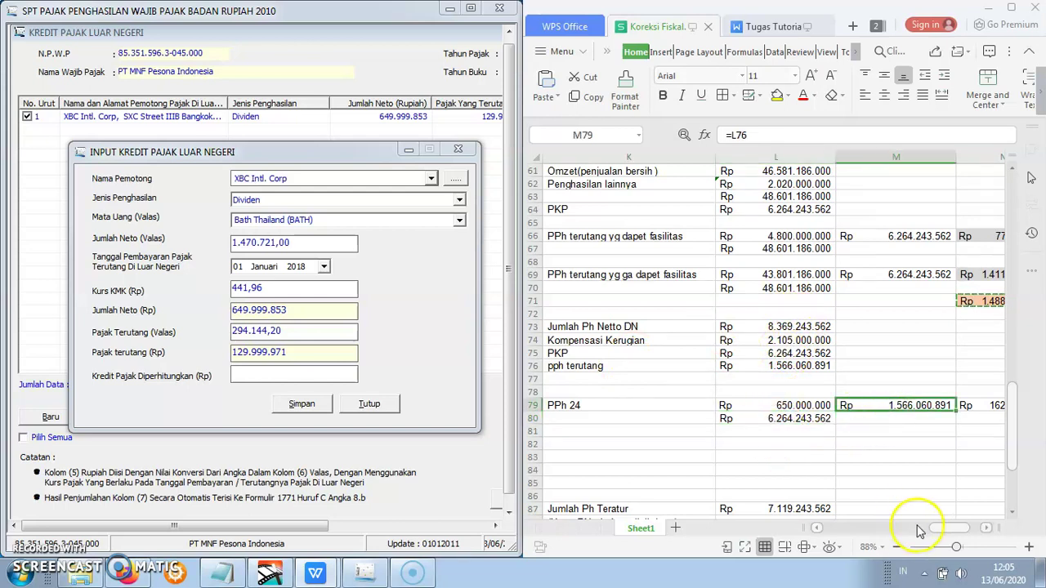
{"action": "scroll", "coordinate": [932, 532], "scroll_direction": "right", "scroll_amount": 2}
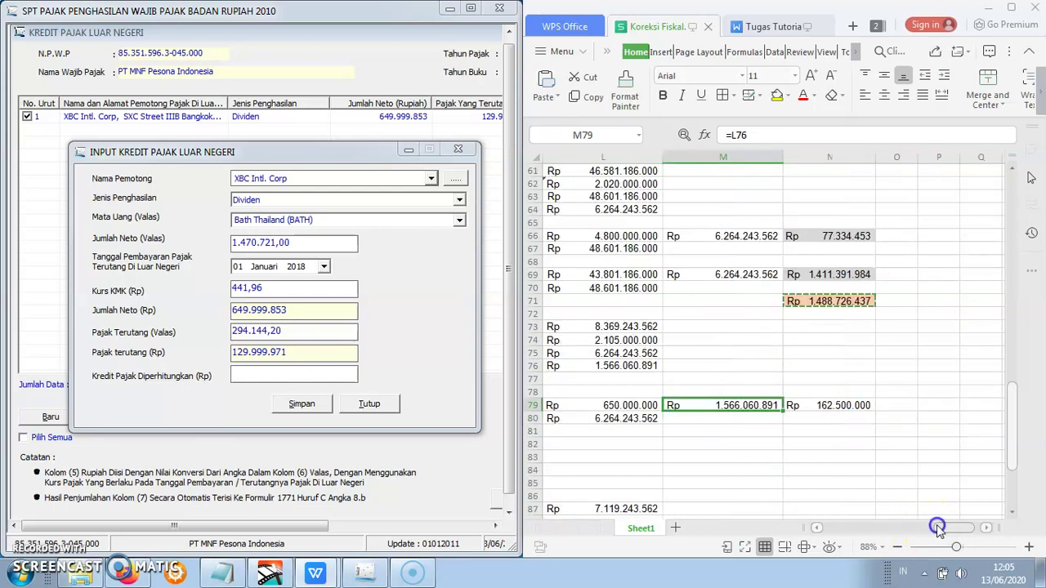
{"action": "left_click", "coordinate": [837, 408]}
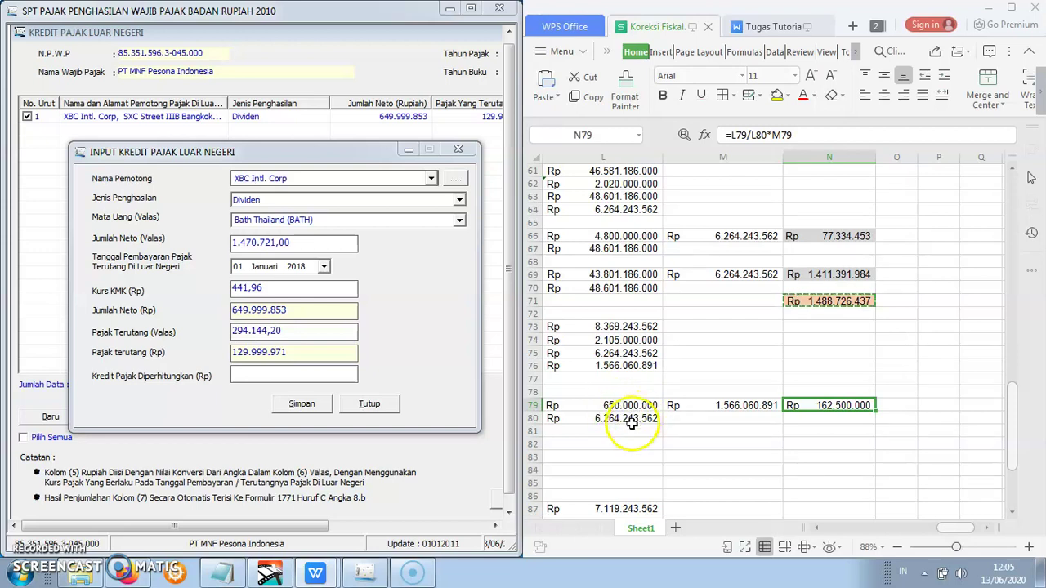
{"action": "left_click", "coordinate": [632, 423]}
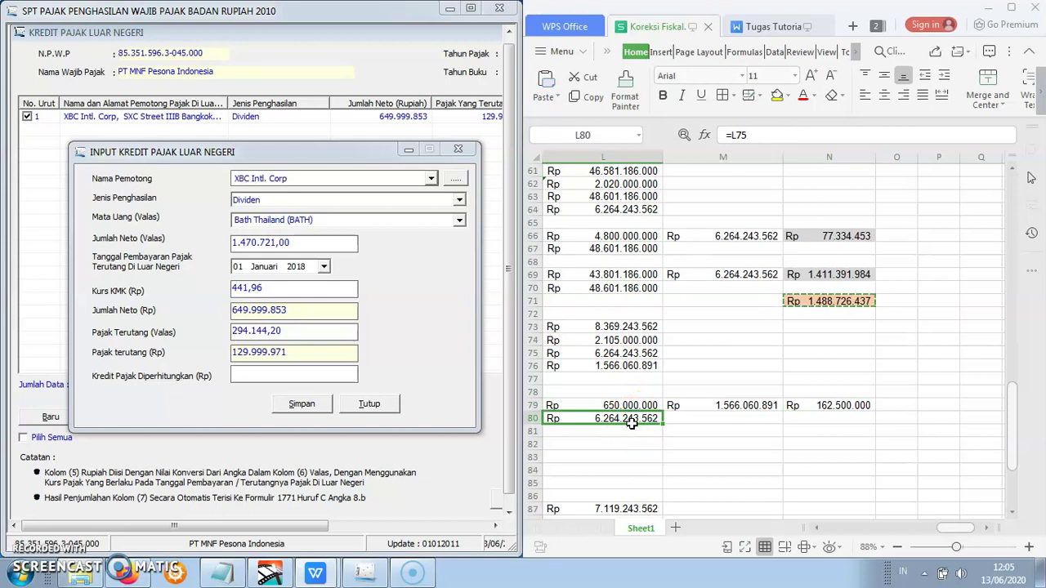
{"action": "left_click", "coordinate": [693, 407]}
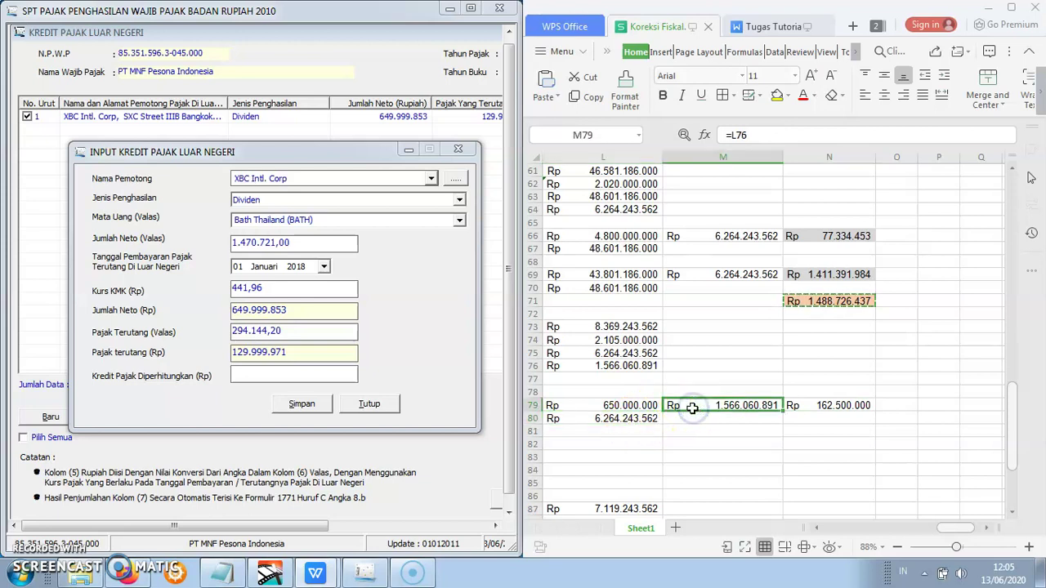
{"action": "left_click", "coordinate": [812, 408]}
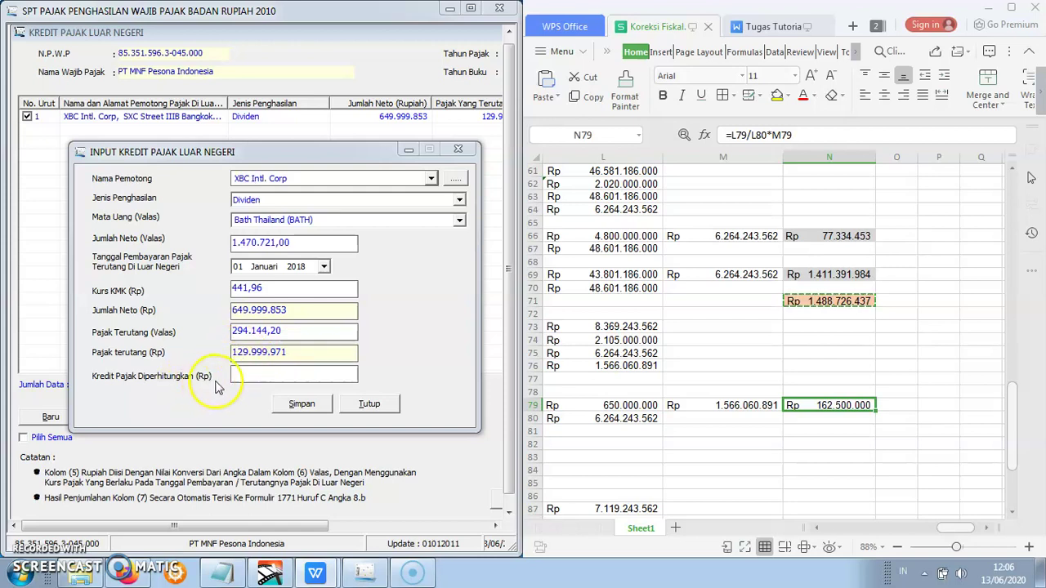
- Correct the creditable foreign tax to 129.999.970 after the Komfirmasi warning and save the entry
{"action": "left_click", "coordinate": [241, 371]}
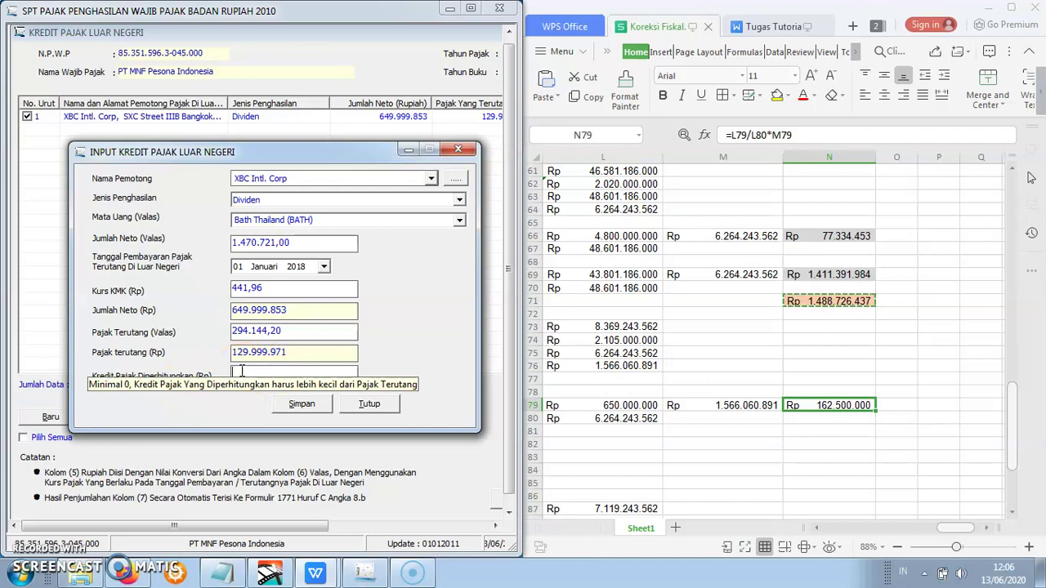
{"action": "type", "text": "129999971"}
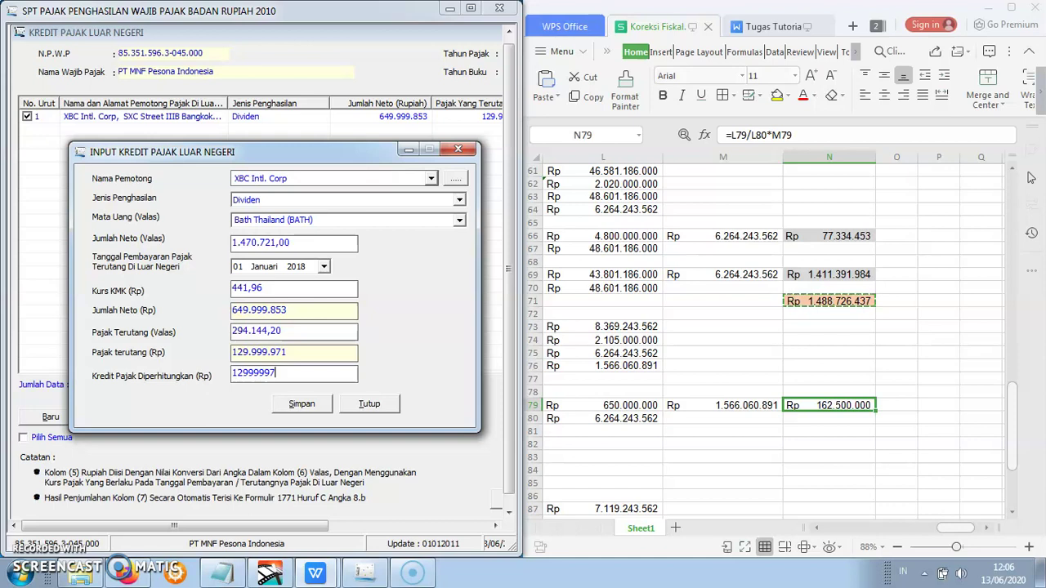
{"action": "left_click", "coordinate": [332, 331]}
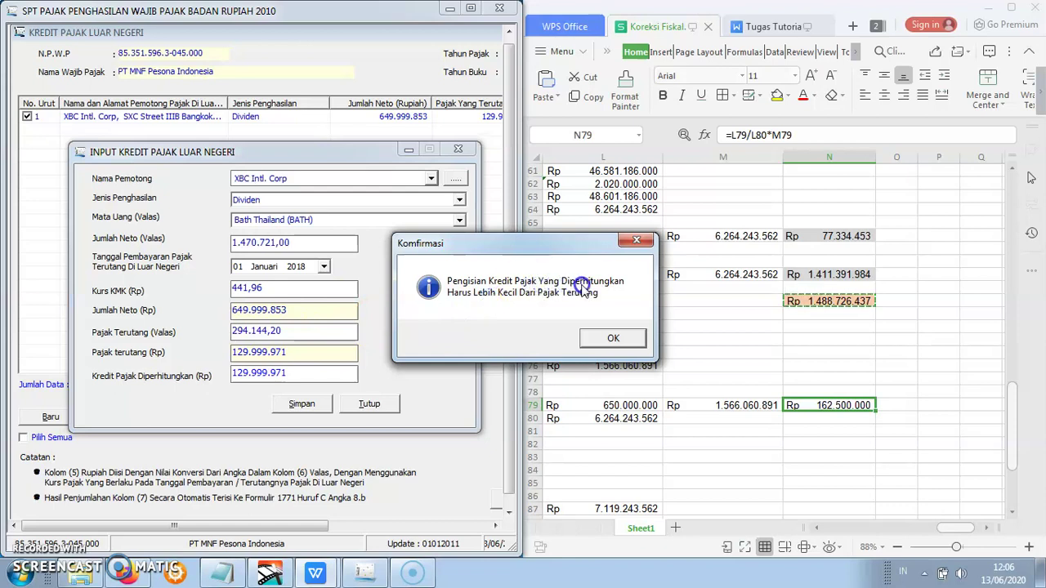
{"action": "left_click", "coordinate": [619, 336]}
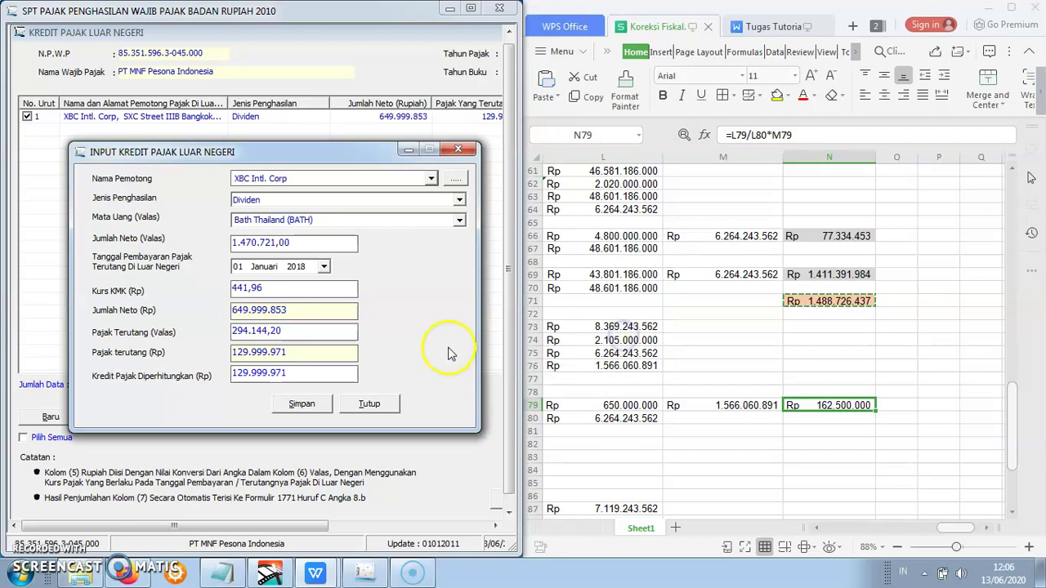
{"action": "left_click", "coordinate": [296, 372]}
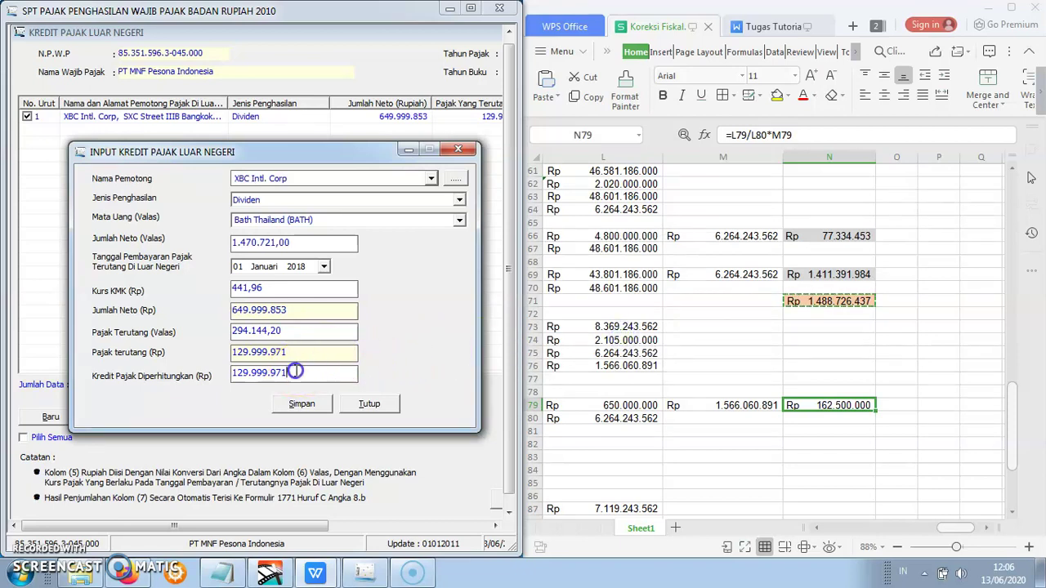
{"action": "key", "text": "BackSpace"}
{"action": "type", "text": "0"}
{"action": "left_click", "coordinate": [302, 406]}
{"action": "left_click", "coordinate": [571, 339]}
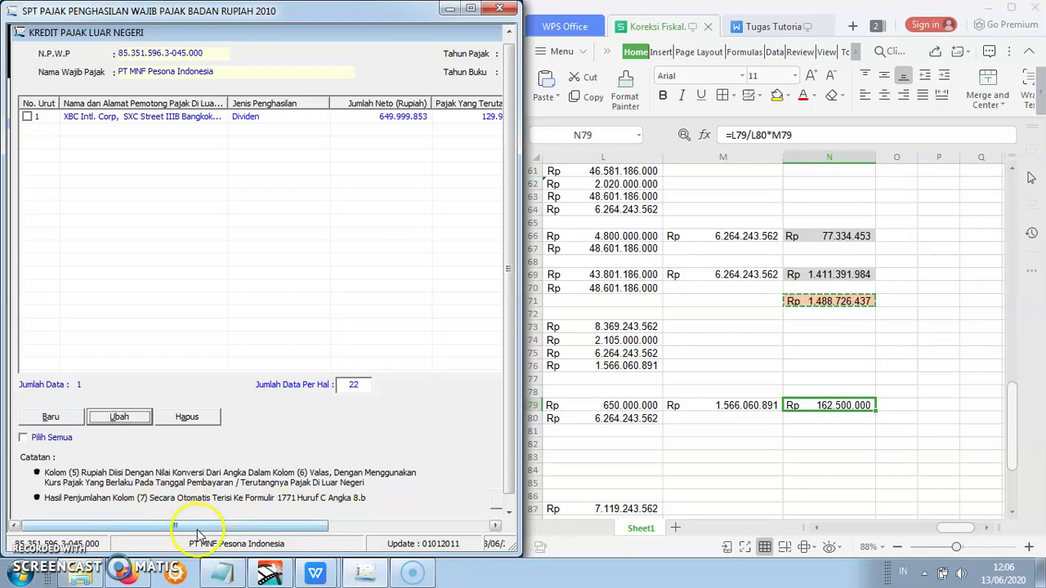
- Close the SPT tax credit list with Tutup and scroll the window fully left to the main eSPT screen
{"action": "left_click", "coordinate": [480, 527]}
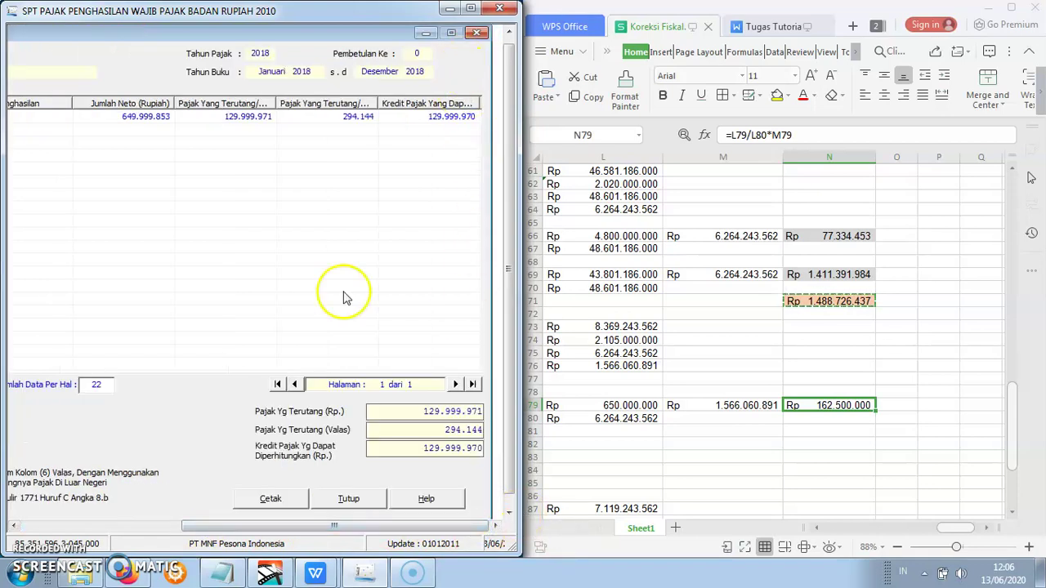
{"action": "left_click", "coordinate": [350, 498]}
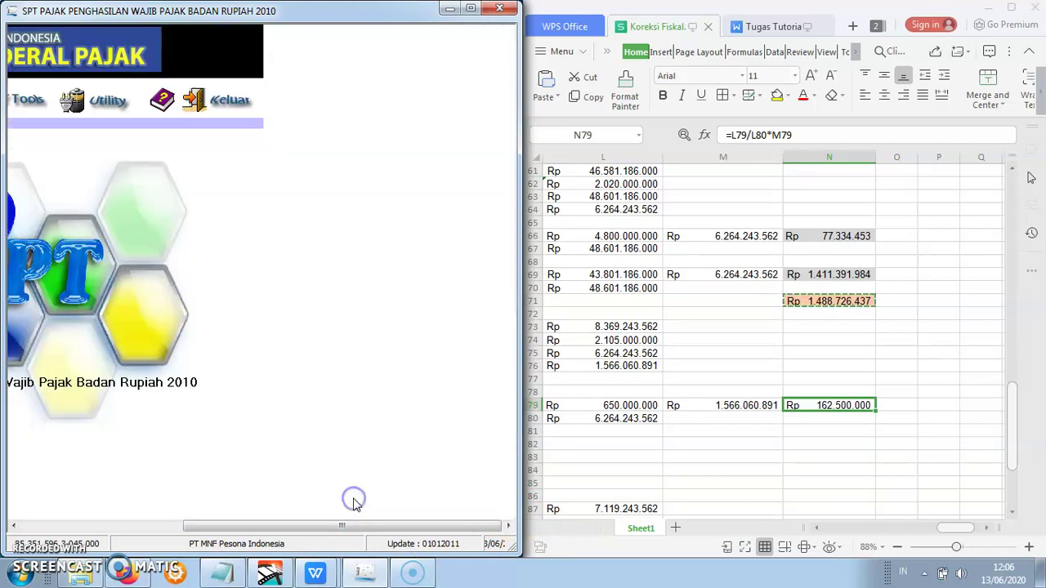
{"action": "left_click", "coordinate": [354, 518]}
{"action": "left_click_drag", "start_coordinate": [354, 523], "coordinate": [171, 498]}
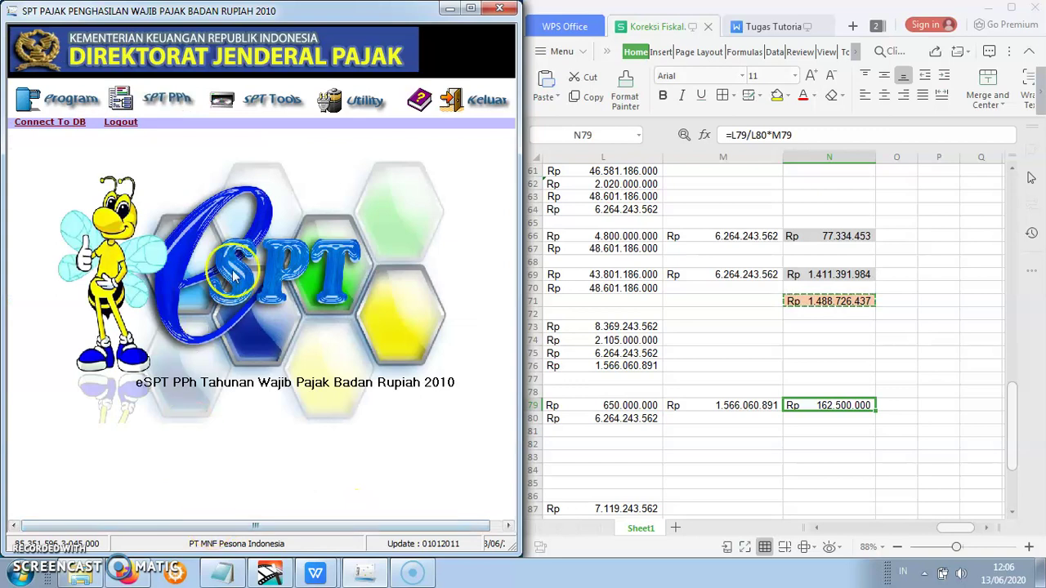
{"action": "left_click", "coordinate": [171, 100]}
{"action": "left_click", "coordinate": [171, 99]}
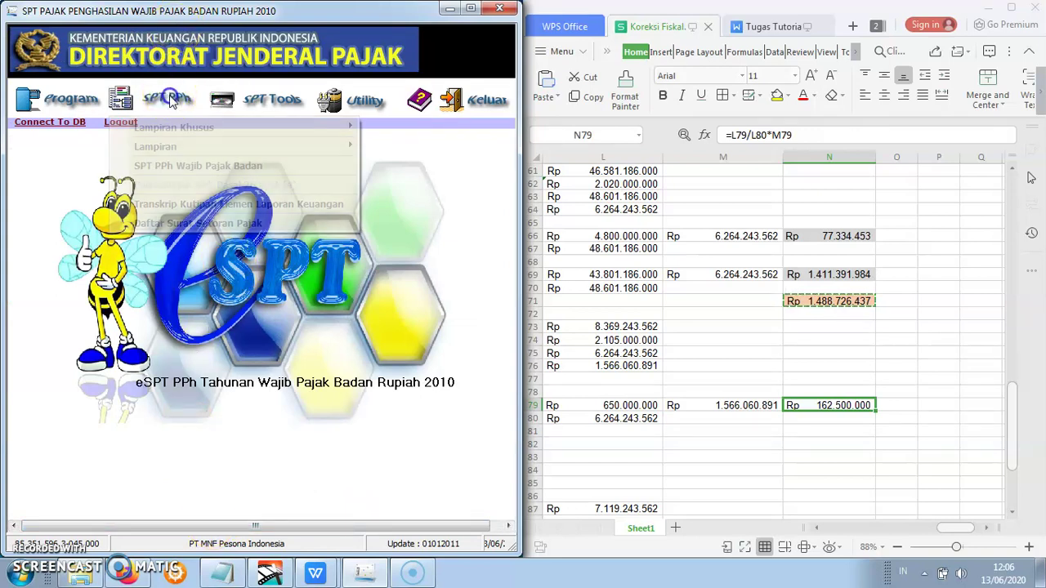
- Open SPT PPh Wajib Pajak Badan and scroll its form window fully left
{"action": "left_click", "coordinate": [184, 166]}
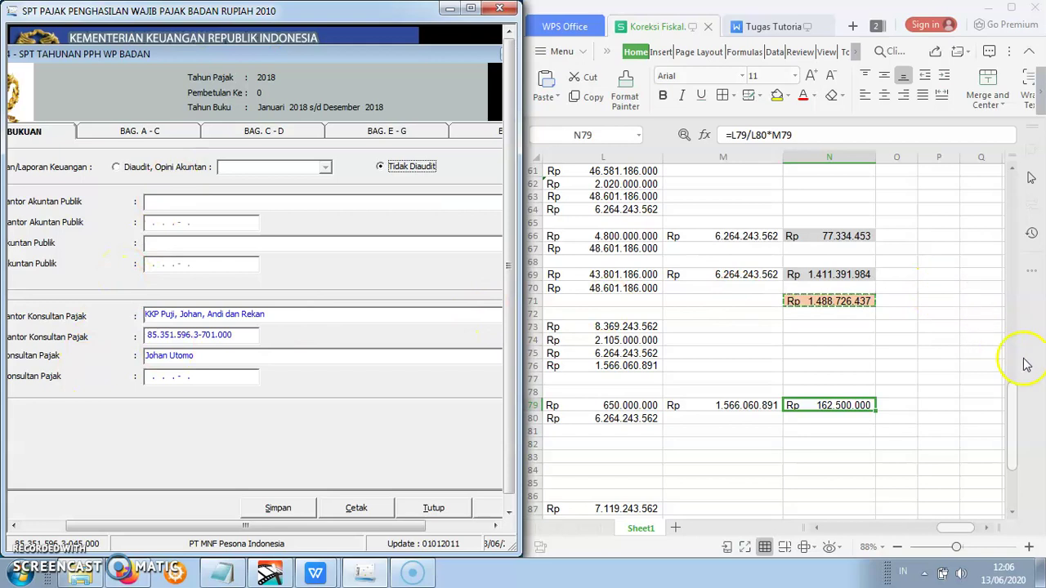
{"action": "left_click_drag", "start_coordinate": [389, 527], "coordinate": [284, 526]}
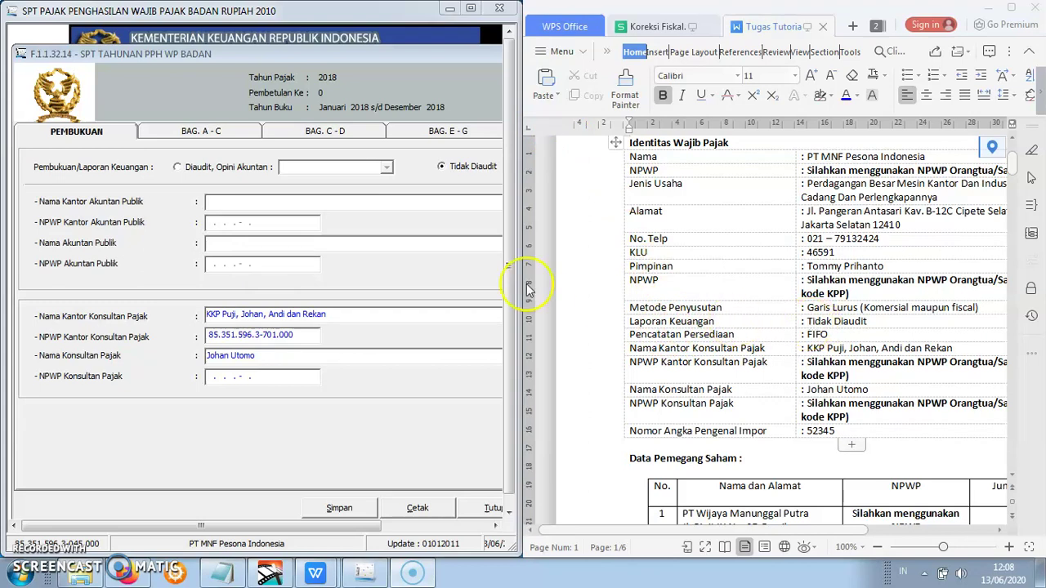
- Mark the statements Tidak Diaudit, enter both tax consultant NPWP numbers, and save the Pembukuan page
{"action": "left_click", "coordinate": [441, 168]}
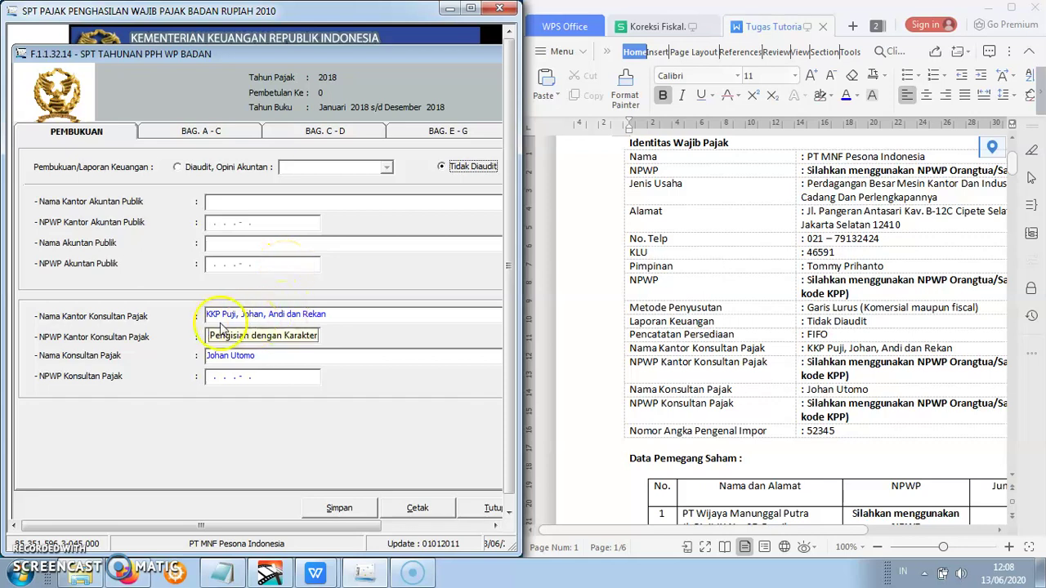
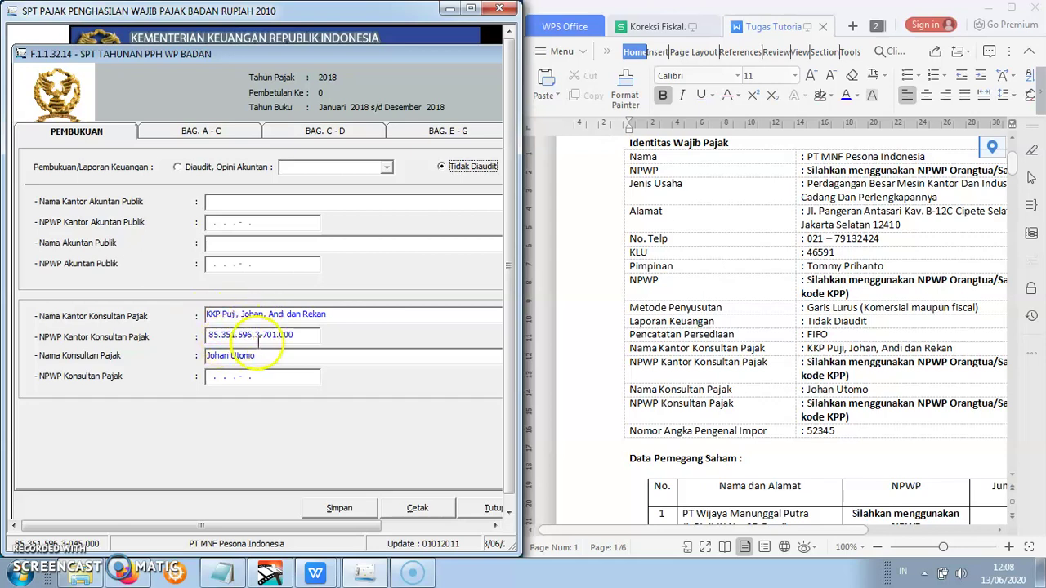
{"action": "left_click", "coordinate": [215, 378]}
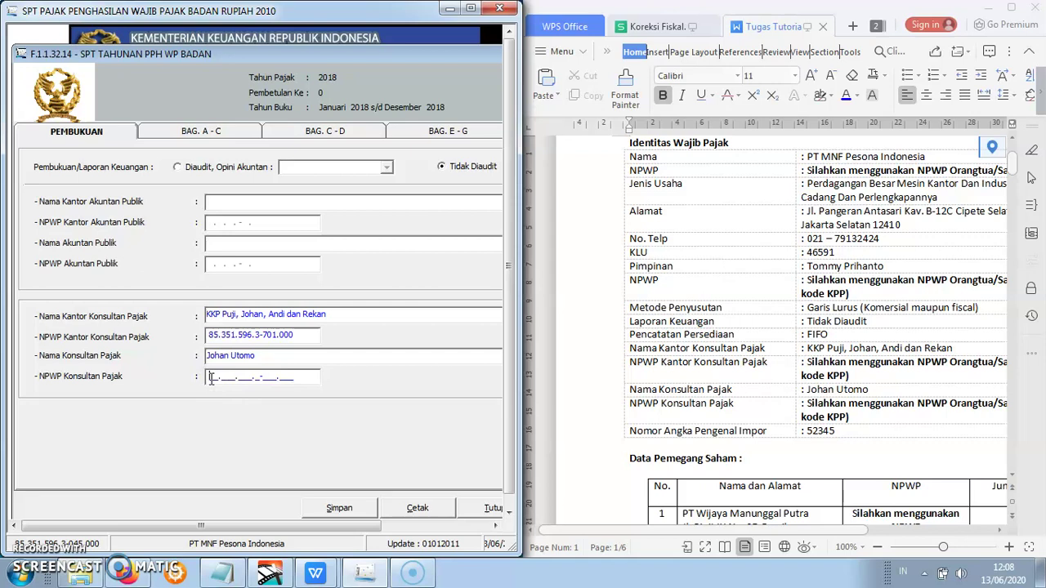
{"action": "left_click", "coordinate": [235, 378]}
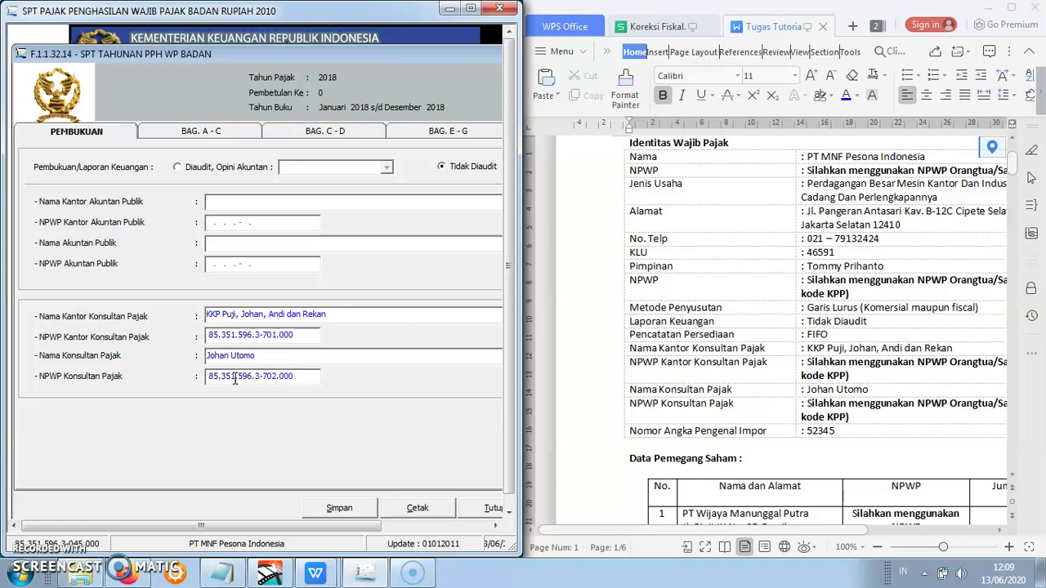
{"action": "left_click", "coordinate": [340, 507]}
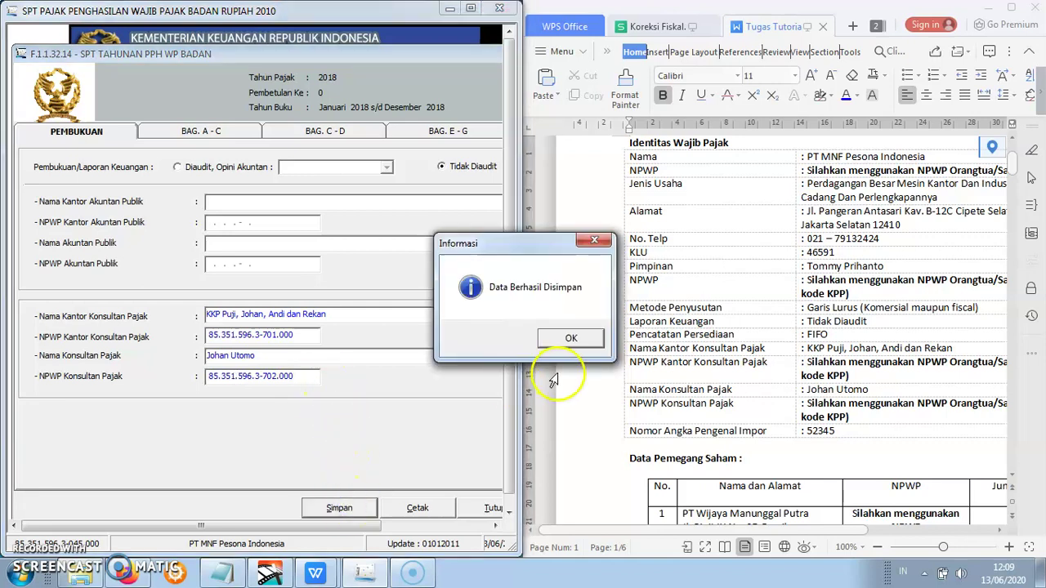
{"action": "left_click", "coordinate": [573, 341]}
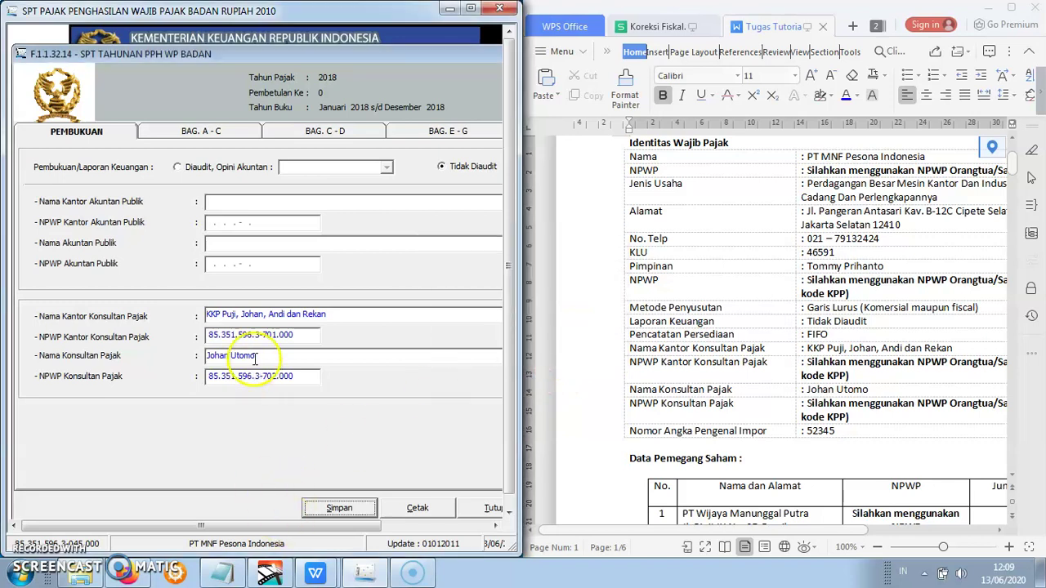
- On the BAG. A - C page, tick rate option c, Tarif PPh Ps.31E ayat (1), under PPh Terutang
{"action": "left_click", "coordinate": [207, 134]}
{"action": "left_click_drag", "start_coordinate": [286, 528], "coordinate": [417, 527]}
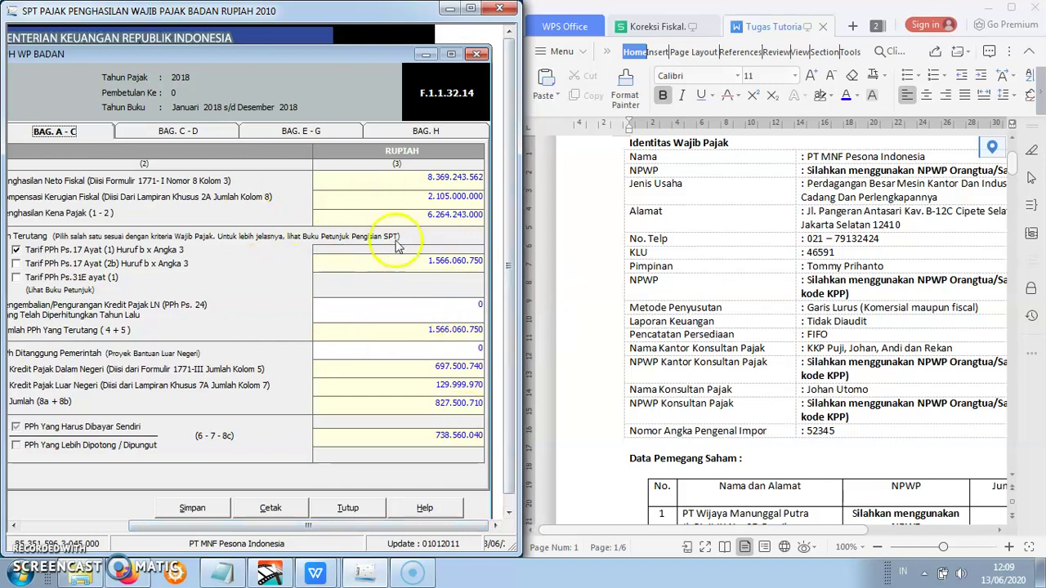
{"action": "left_click_drag", "start_coordinate": [325, 529], "coordinate": [140, 532]}
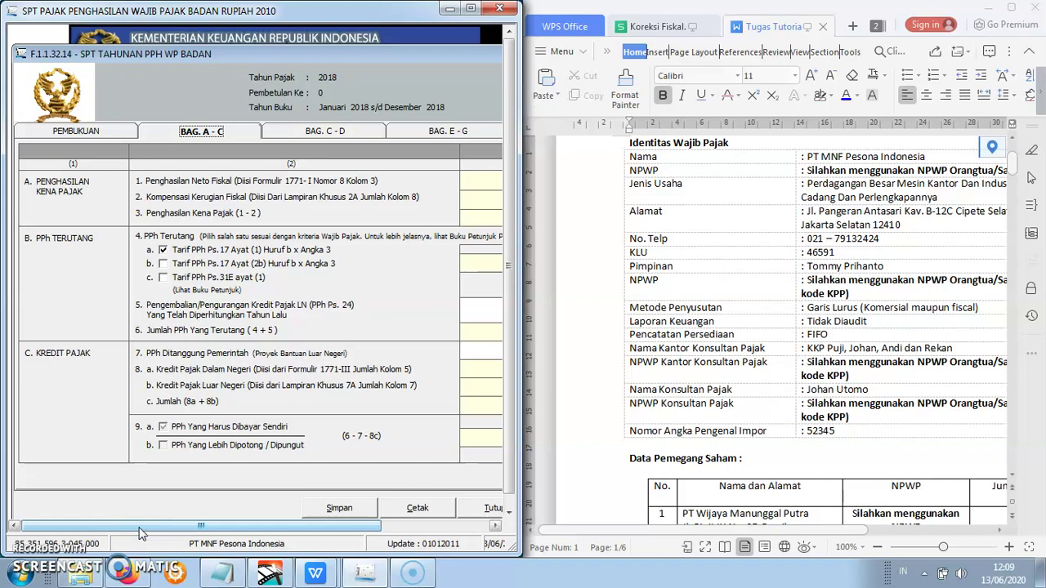
{"action": "left_click_drag", "start_coordinate": [252, 526], "coordinate": [389, 535]}
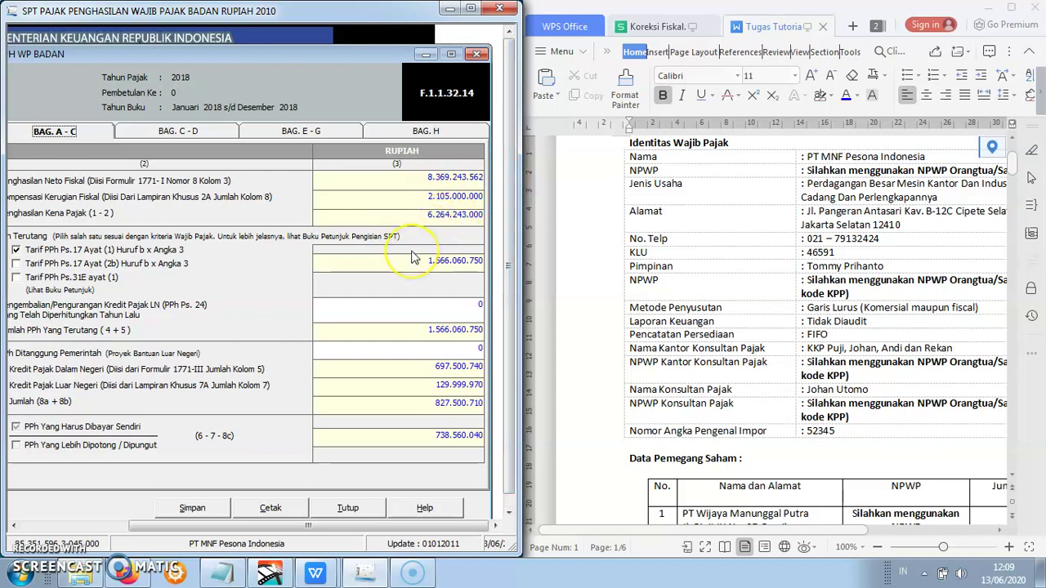
{"action": "left_click_drag", "start_coordinate": [425, 526], "coordinate": [250, 515]}
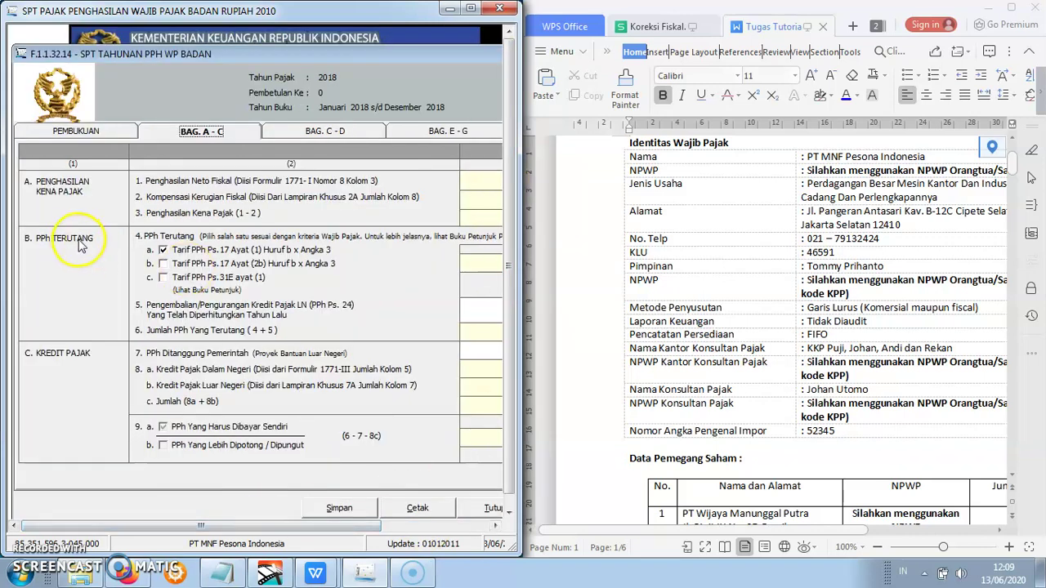
{"action": "left_click", "coordinate": [220, 527]}
{"action": "left_click_drag", "start_coordinate": [220, 528], "coordinate": [247, 528]}
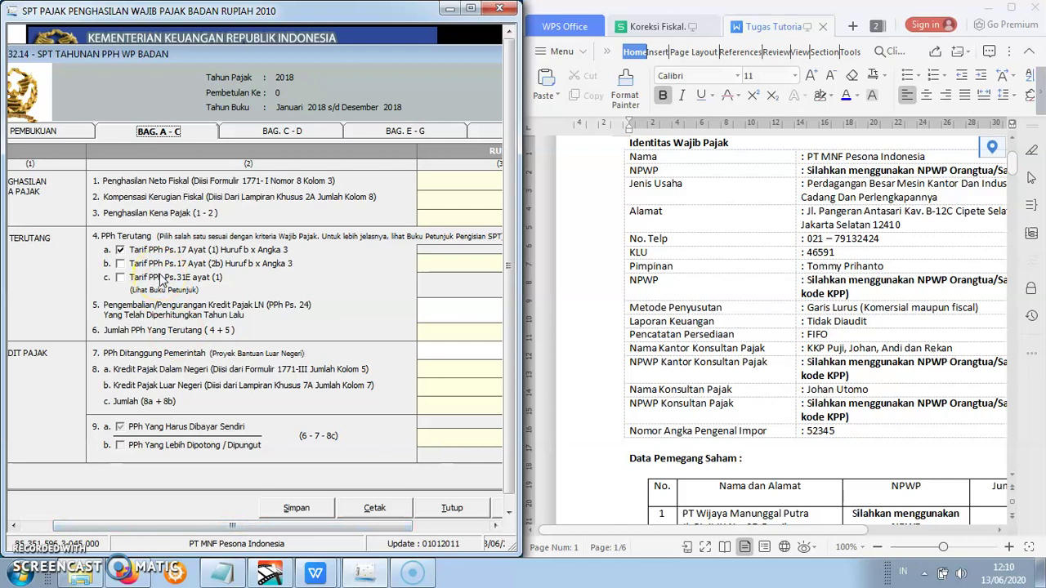
{"action": "left_click", "coordinate": [121, 279]}
{"action": "left_click", "coordinate": [121, 279]}
{"action": "left_click", "coordinate": [247, 528]}
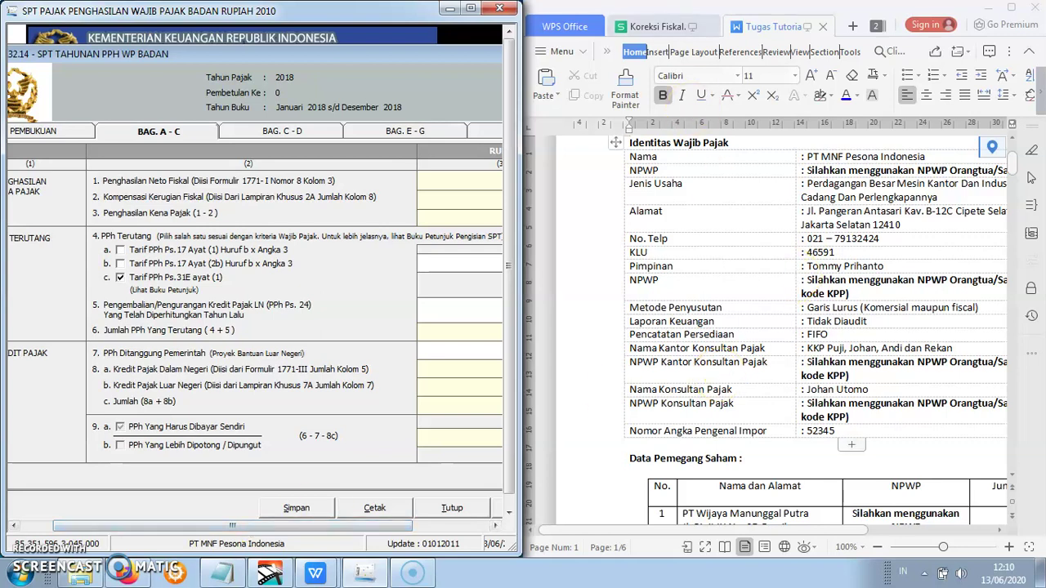
- In the Koreksi Fiskal worksheet, check Penjualan Bersih in C12 and the omzet formula in L61
{"action": "left_click", "coordinate": [677, 26]}
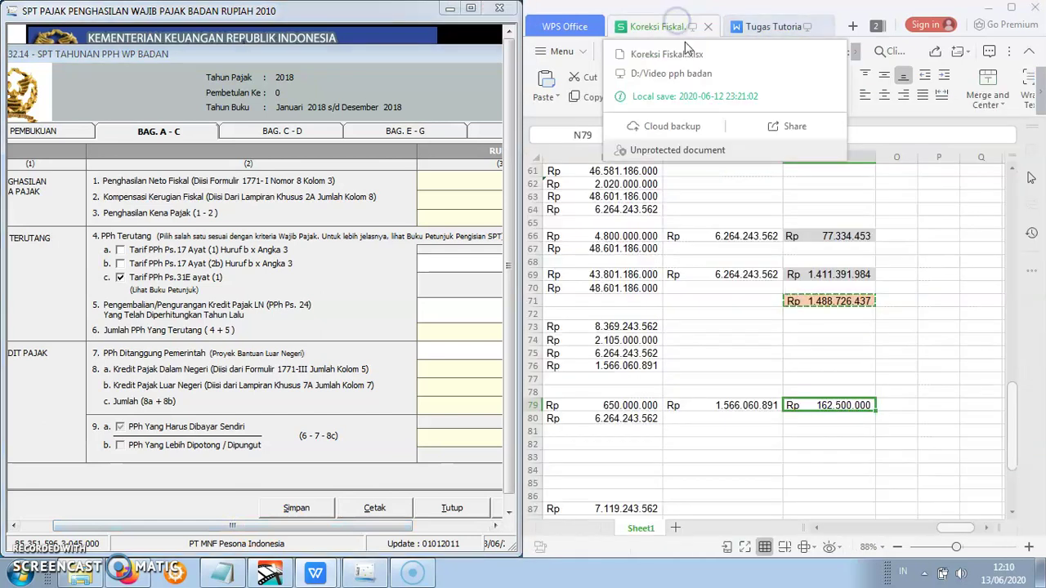
{"action": "left_click_drag", "start_coordinate": [1009, 449], "coordinate": [990, 268]}
{"action": "left_click_drag", "start_coordinate": [948, 530], "coordinate": [789, 510]}
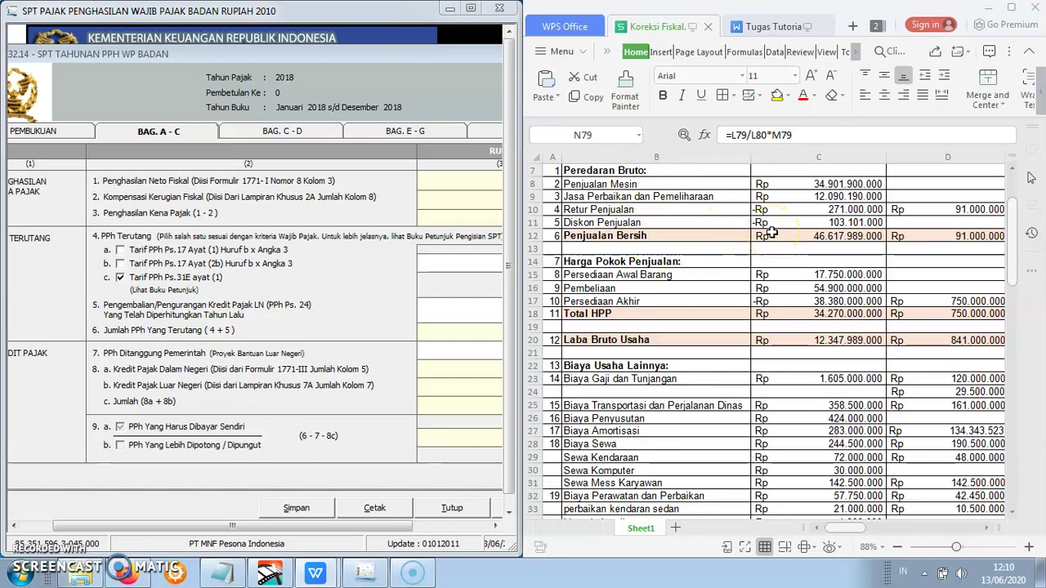
{"action": "left_click", "coordinate": [784, 235]}
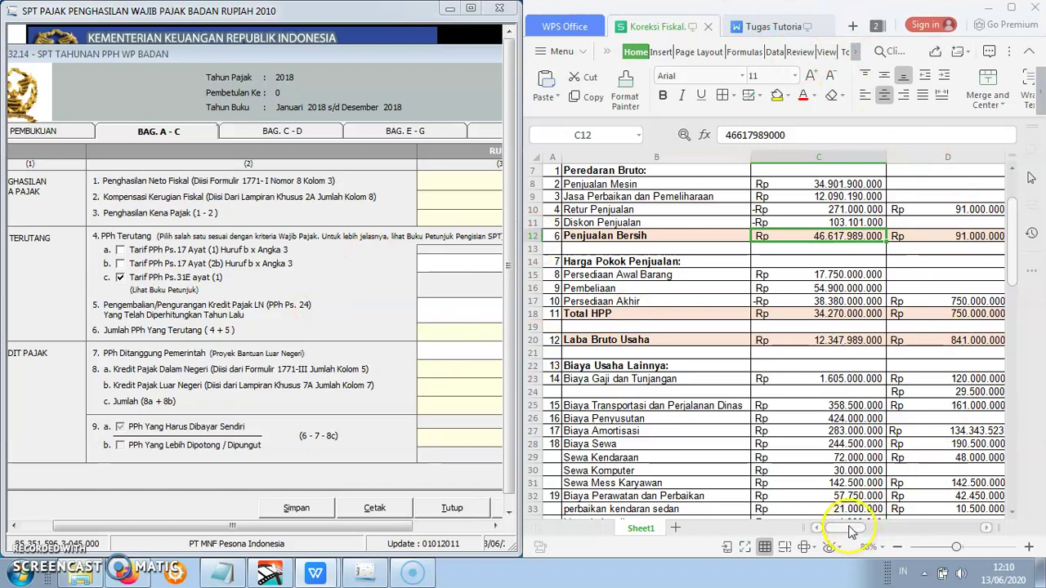
{"action": "left_click_drag", "start_coordinate": [850, 532], "coordinate": [957, 531]}
{"action": "left_click_drag", "start_coordinate": [1019, 236], "coordinate": [1007, 367]}
{"action": "left_click_drag", "start_coordinate": [960, 529], "coordinate": [917, 525]}
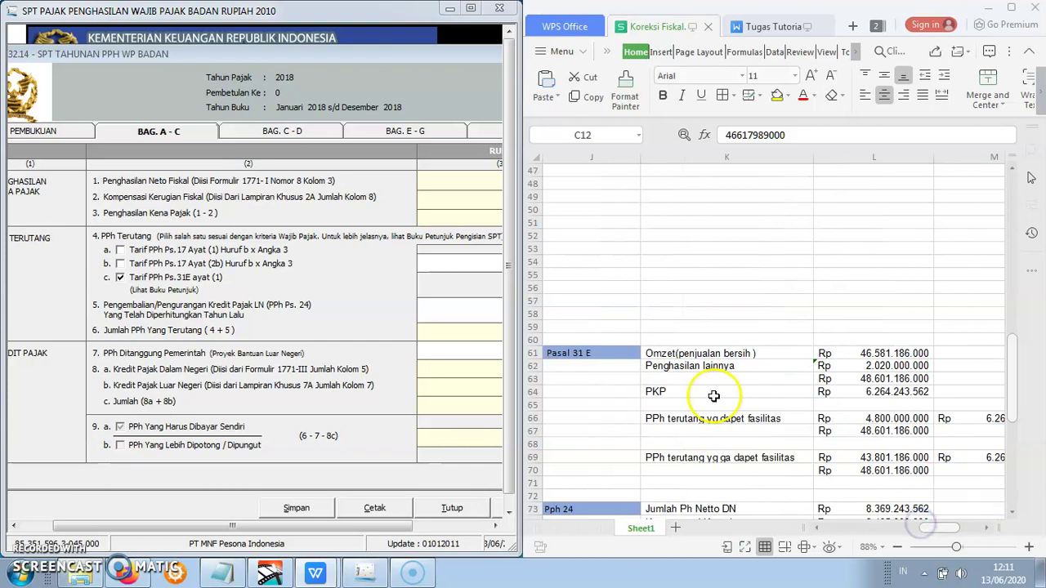
{"action": "left_click_drag", "start_coordinate": [1013, 339], "coordinate": [1013, 349]}
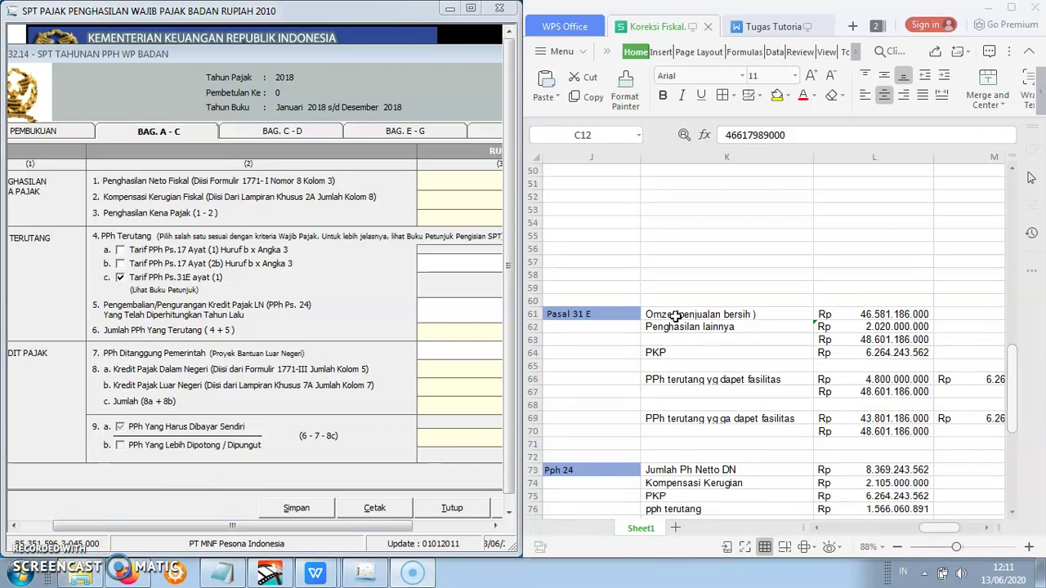
{"action": "left_click", "coordinate": [886, 314]}
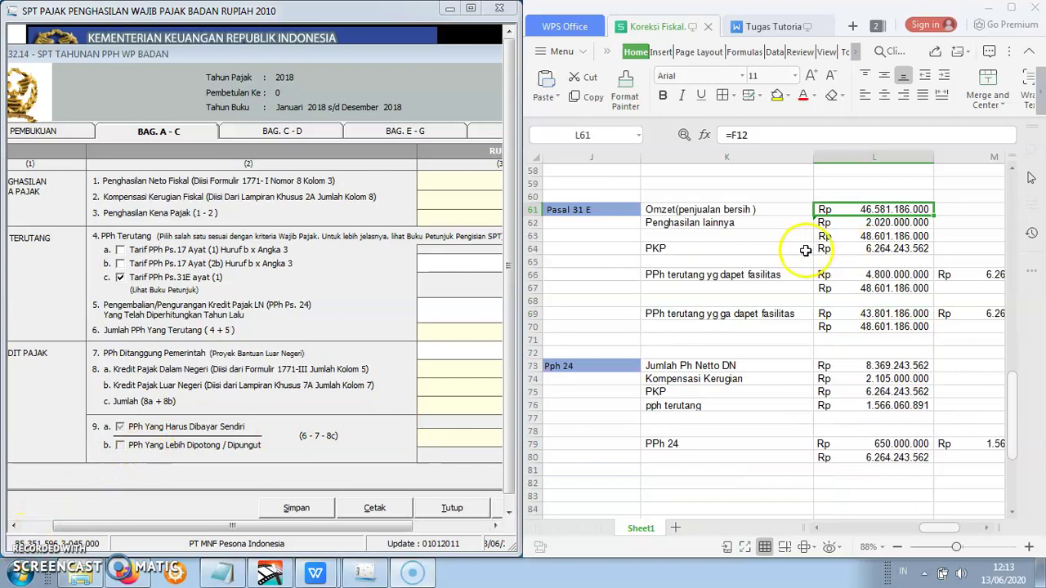
- Review other income in L62, the combined turnover and PKP row, and bring the form's RUPIAH column into view
{"action": "left_click", "coordinate": [713, 223]}
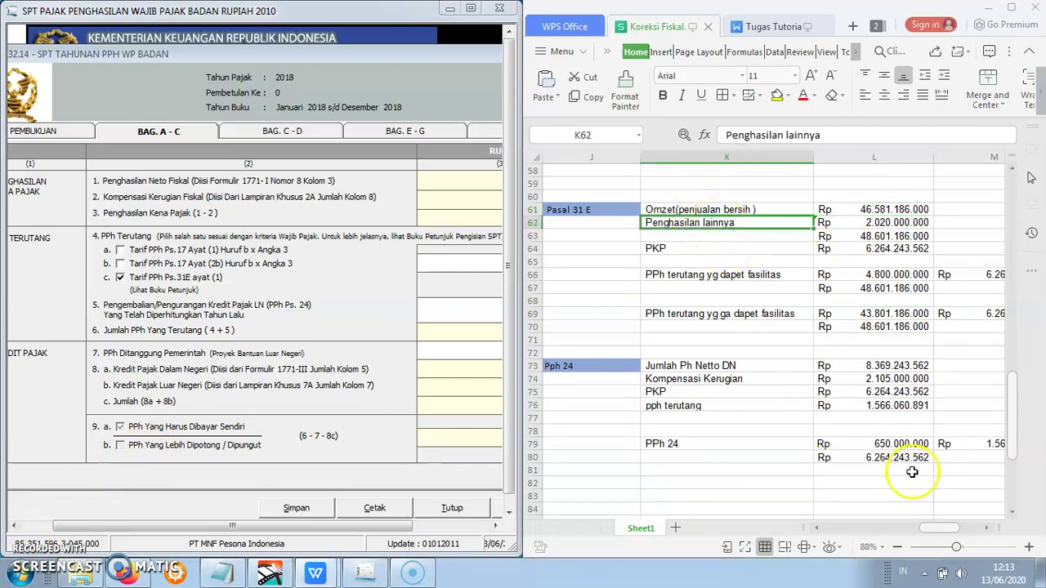
{"action": "left_click_drag", "start_coordinate": [907, 529], "coordinate": [845, 528]}
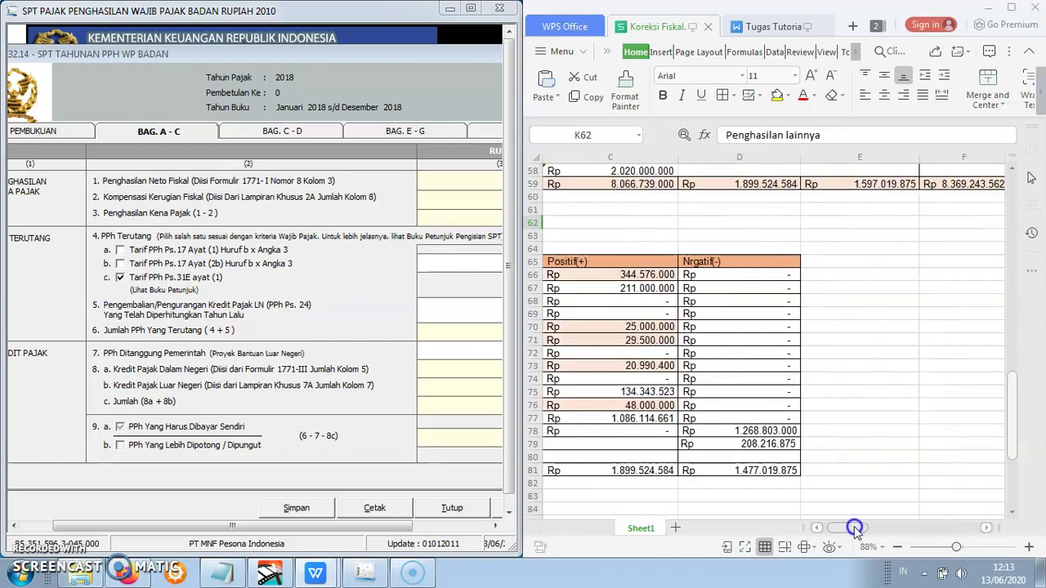
{"action": "left_click_drag", "start_coordinate": [1011, 448], "coordinate": [1011, 427]}
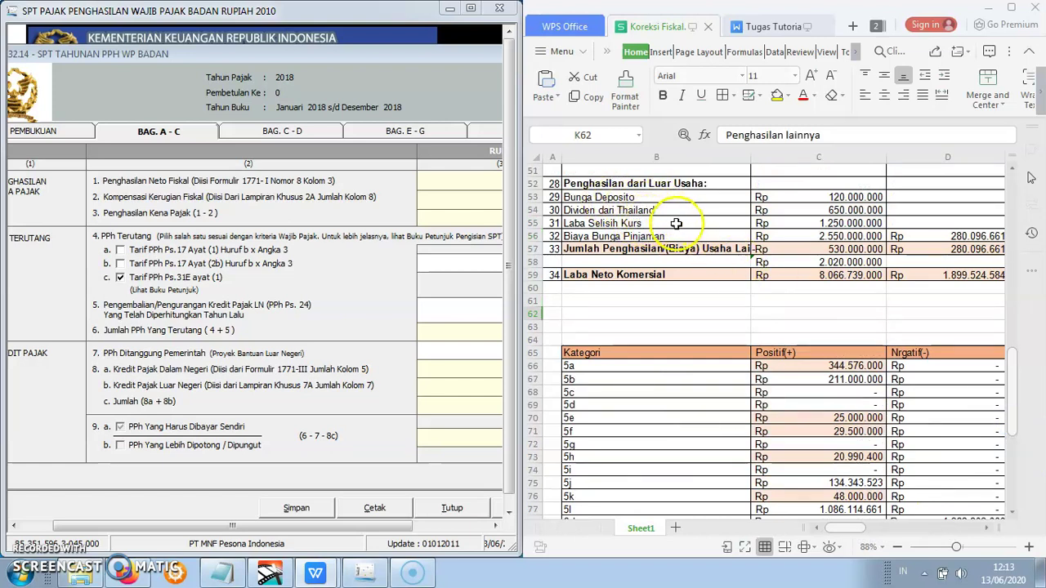
{"action": "left_click_drag", "start_coordinate": [863, 530], "coordinate": [934, 527]}
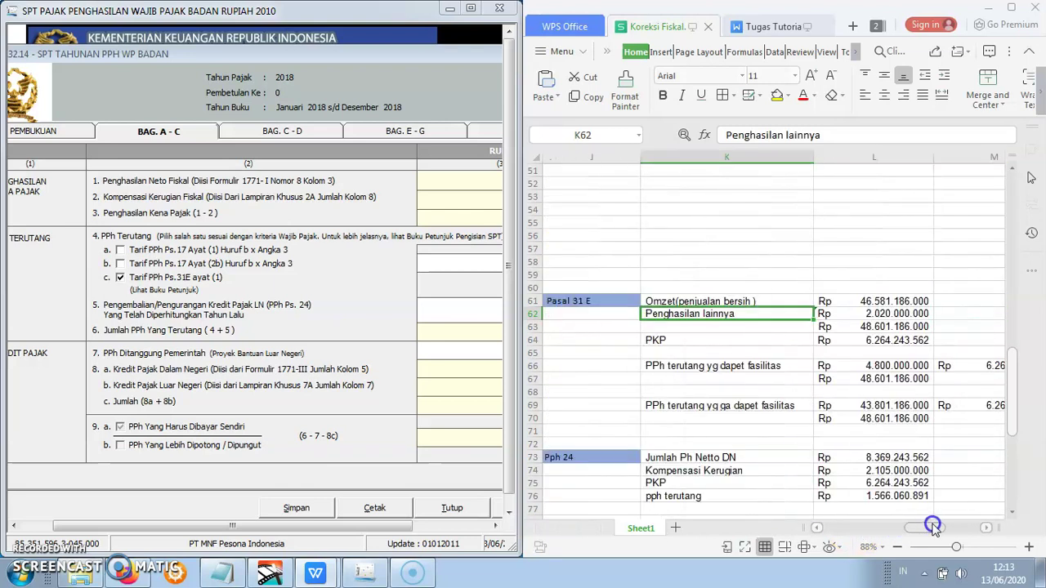
{"action": "left_click", "coordinate": [876, 314]}
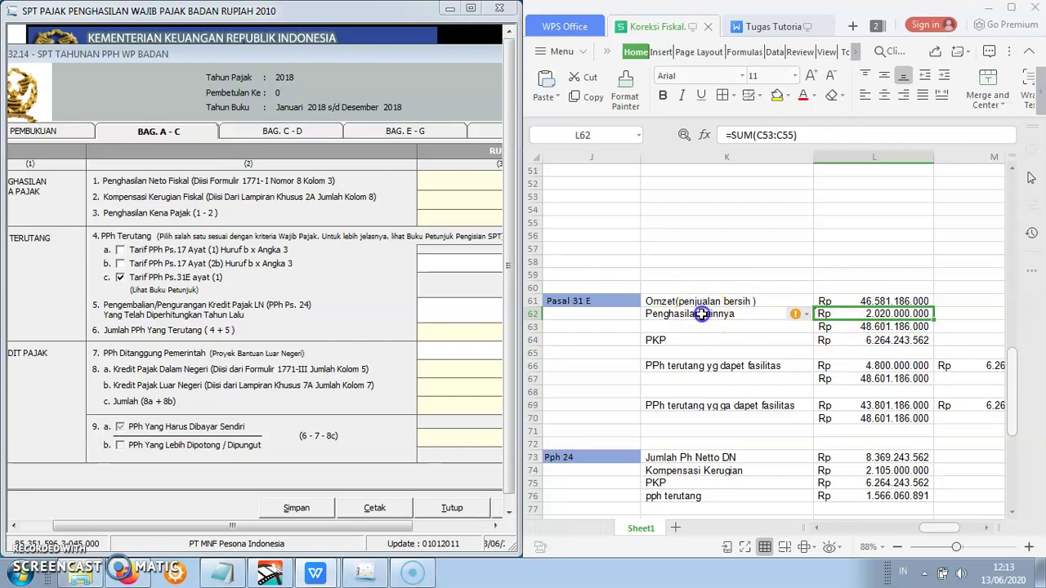
{"action": "left_click", "coordinate": [701, 314]}
{"action": "left_click", "coordinate": [887, 328]}
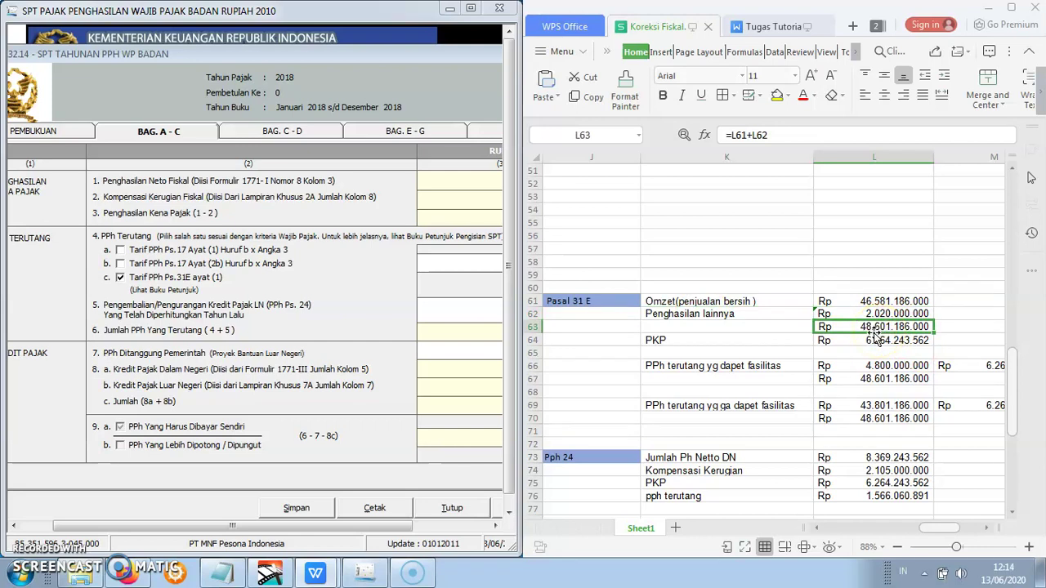
{"action": "left_click", "coordinate": [763, 338]}
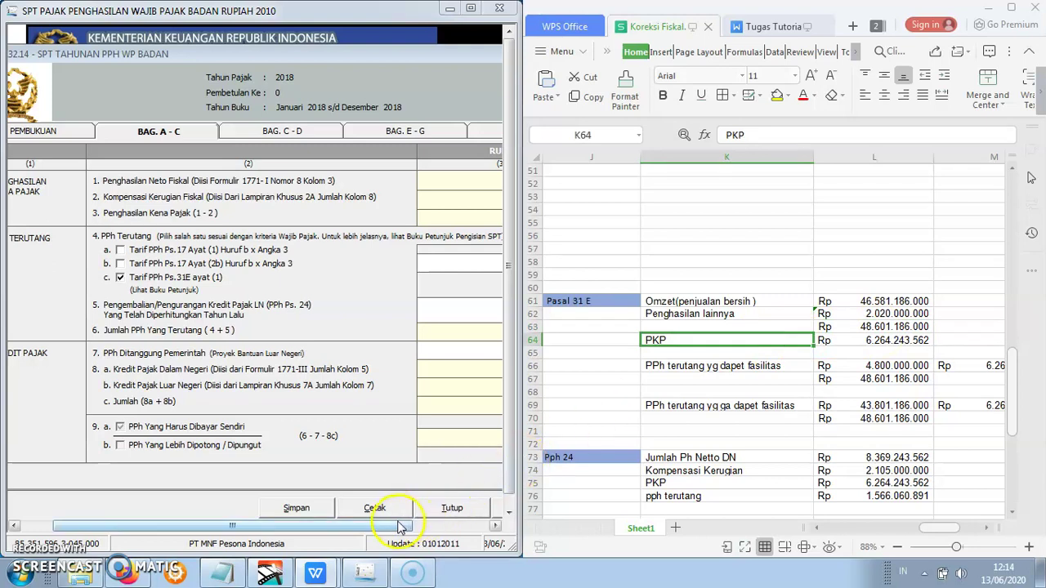
{"action": "left_click_drag", "start_coordinate": [400, 525], "coordinate": [467, 532]}
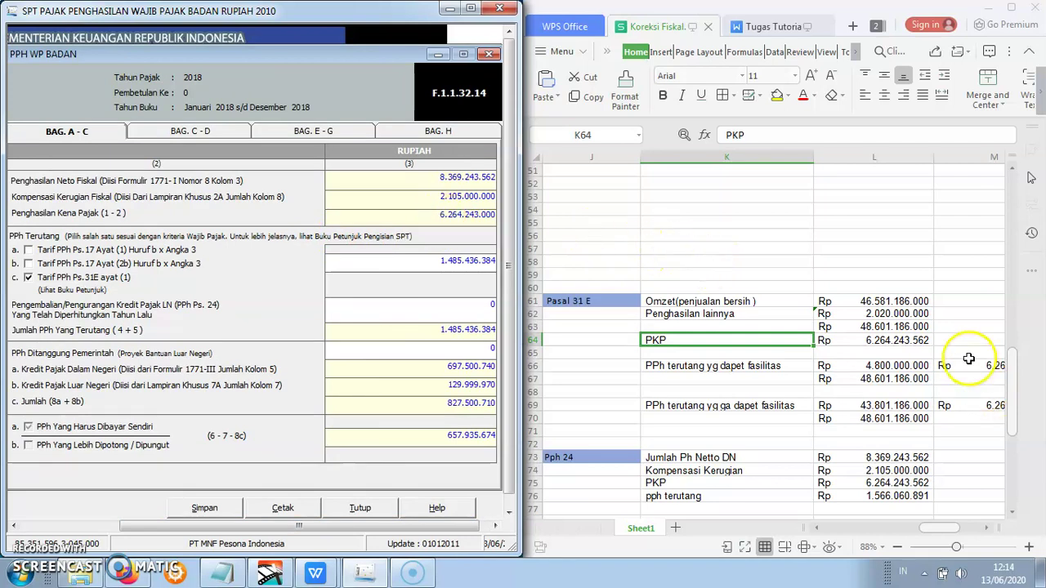
{"action": "left_click", "coordinate": [917, 341]}
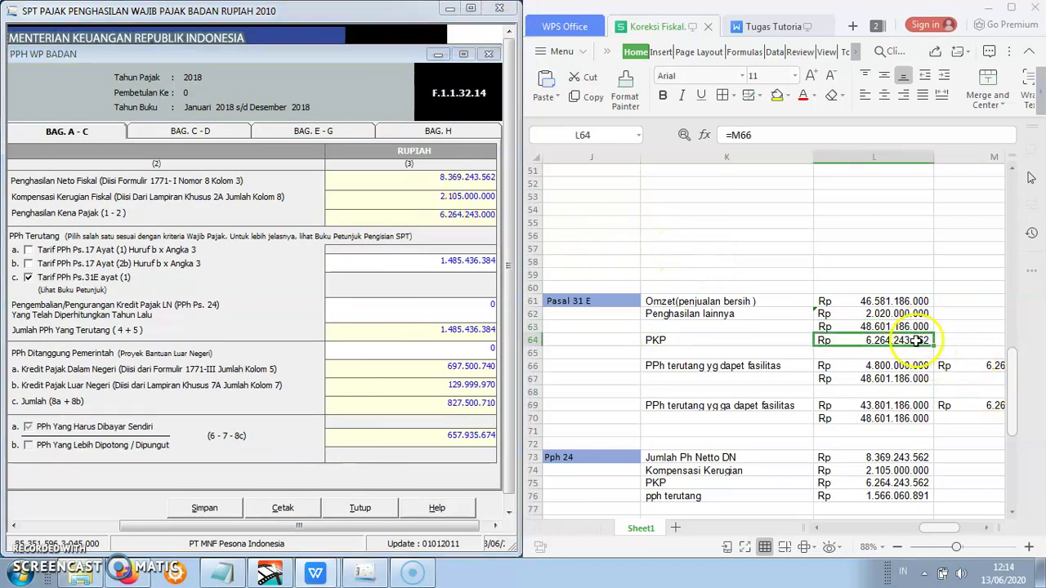
{"action": "double_click", "coordinate": [917, 340]}
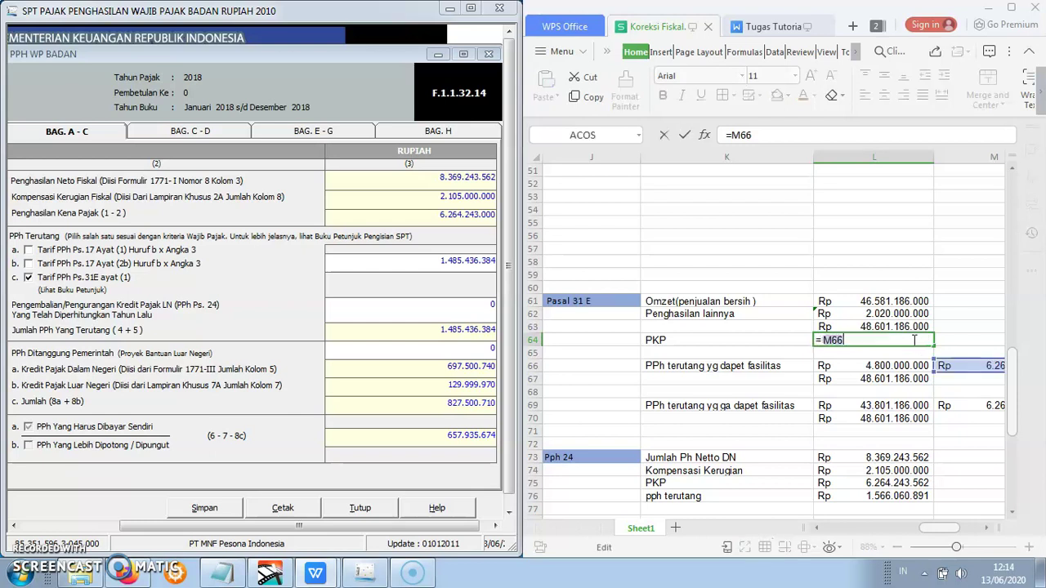
{"action": "key", "text": "BackSpace"}
{"action": "key", "text": "BackSpace"}
{"action": "key", "text": "BackSpace"}
{"action": "key", "text": "BackSpace"}
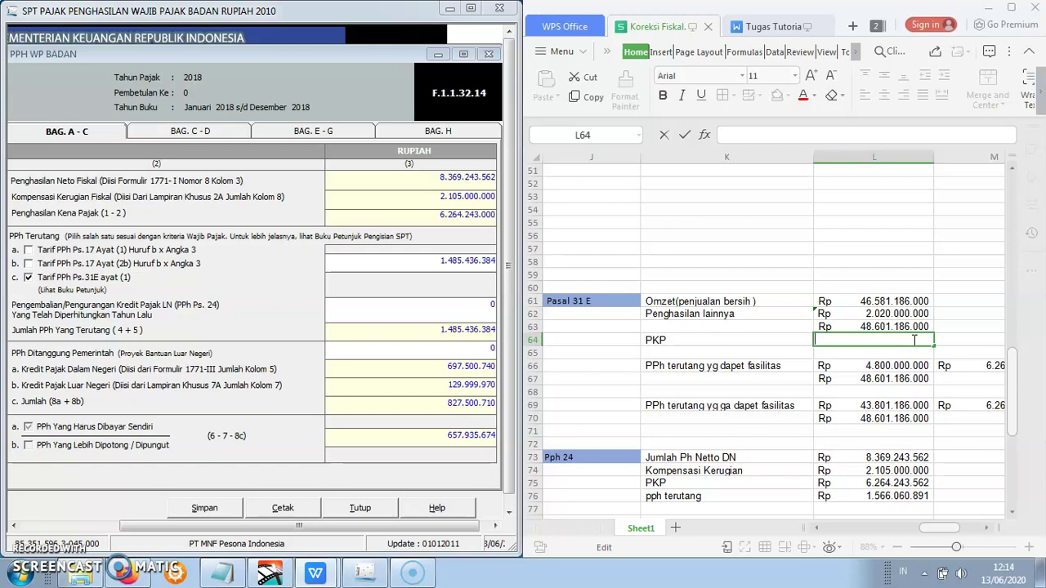
{"action": "type", "text": "6264243000"}
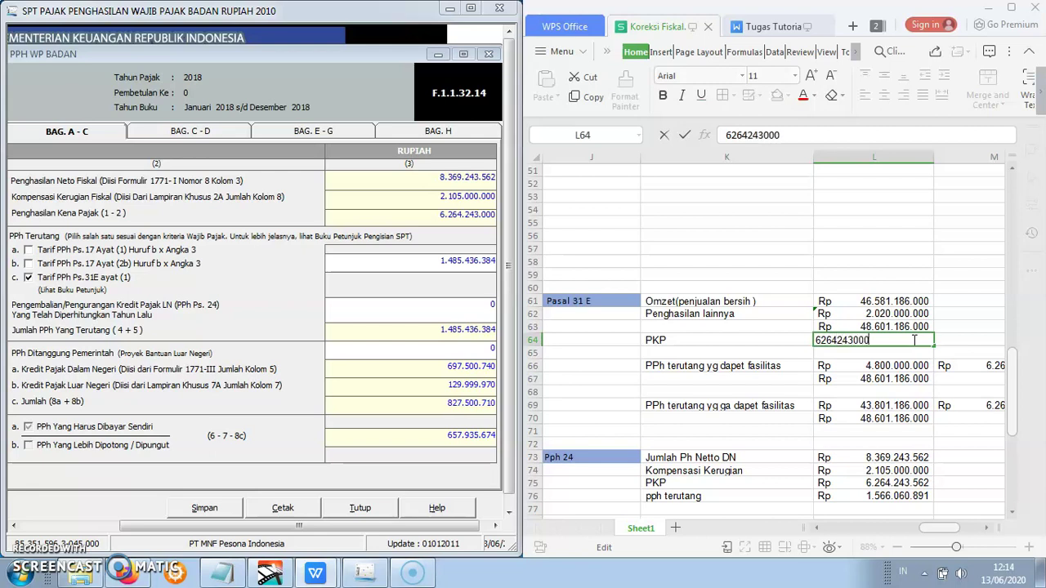
{"action": "key", "text": "Return"}
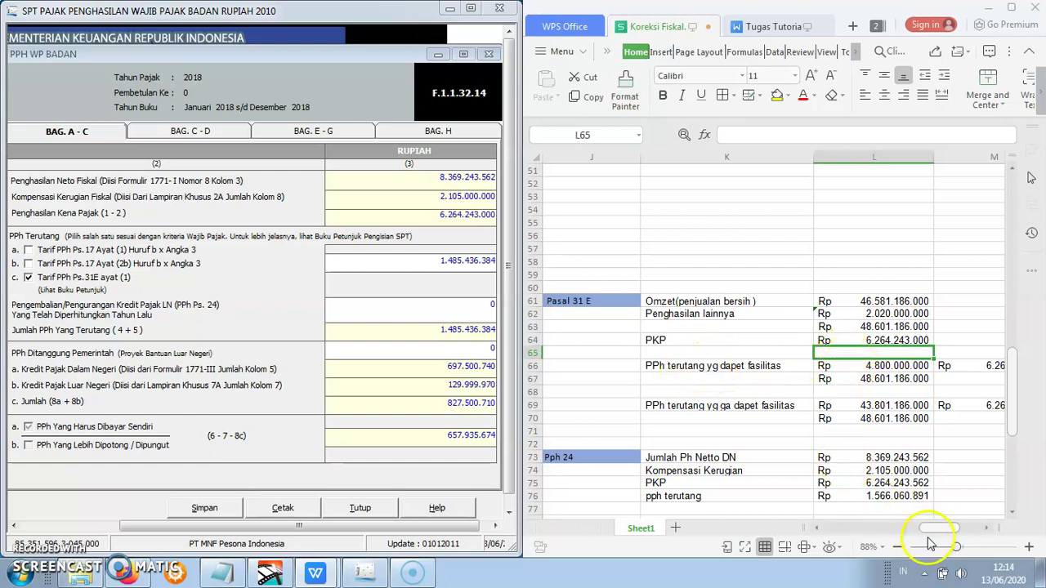
{"action": "left_click_drag", "start_coordinate": [932, 528], "coordinate": [936, 528]}
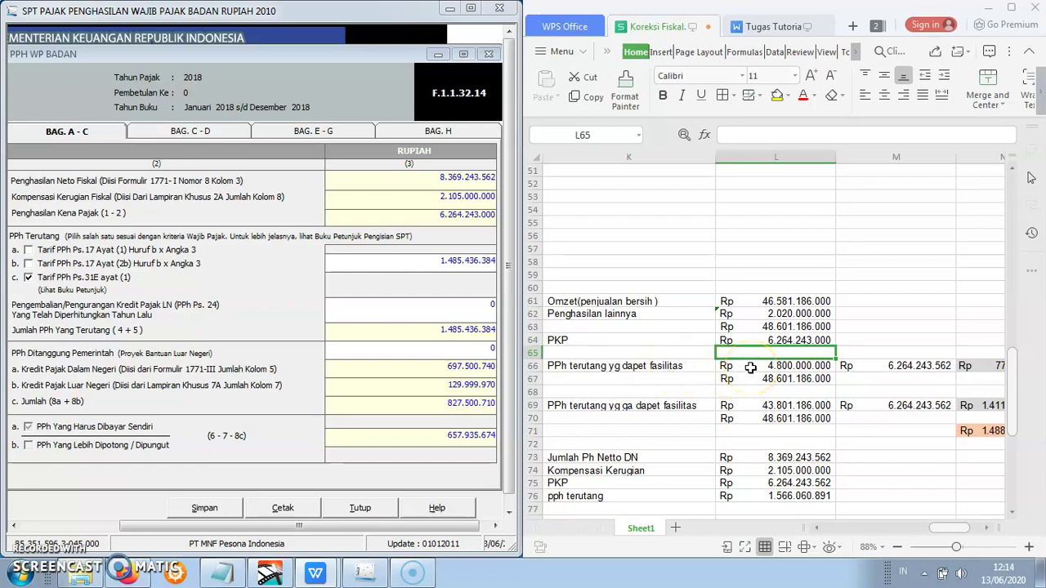
- Set M66 to =L64 and review the facility tax formula in N66
{"action": "left_click", "coordinate": [750, 368]}
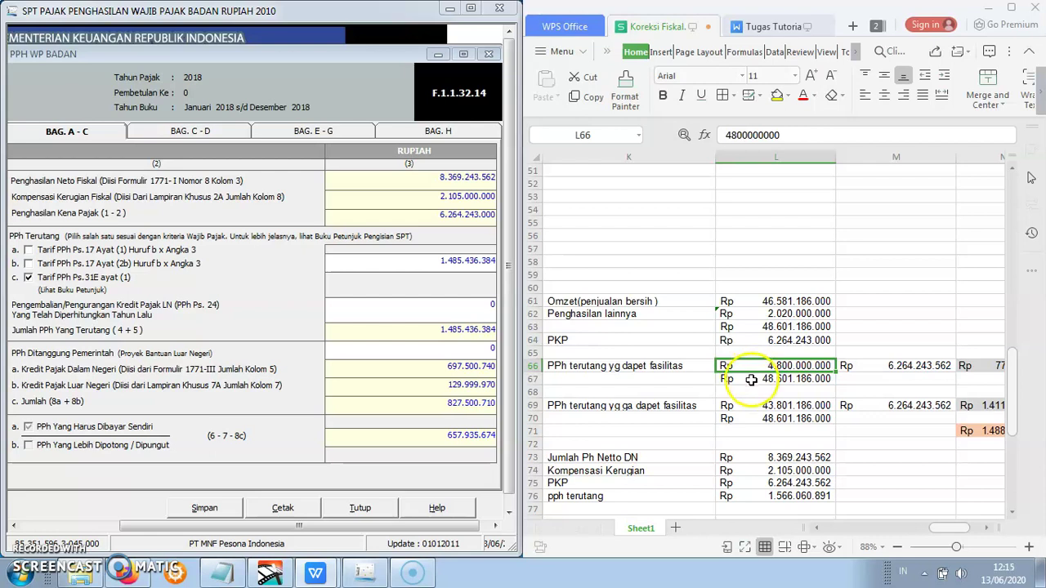
{"action": "left_click", "coordinate": [750, 380]}
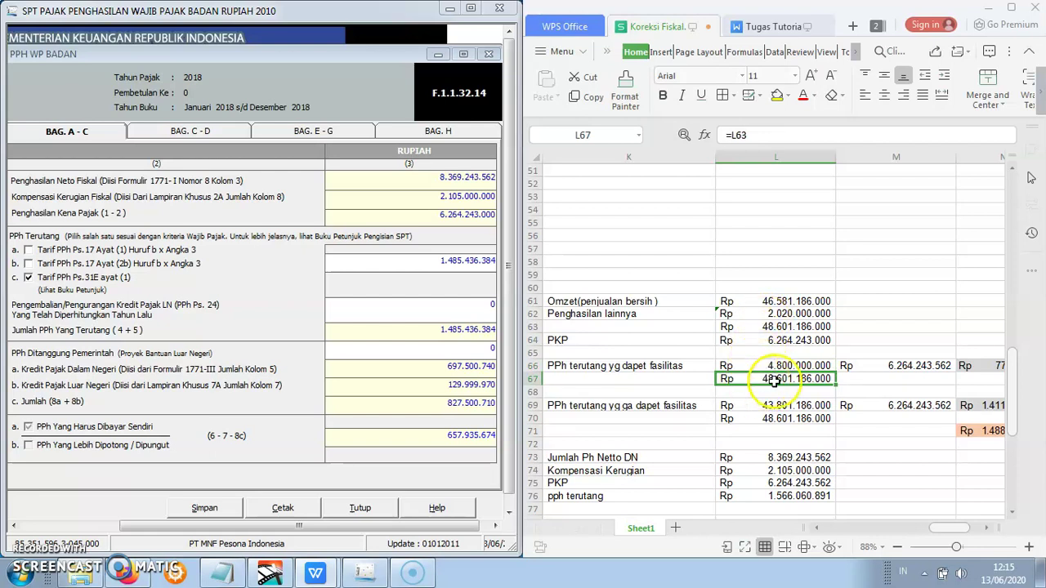
{"action": "left_click", "coordinate": [862, 368]}
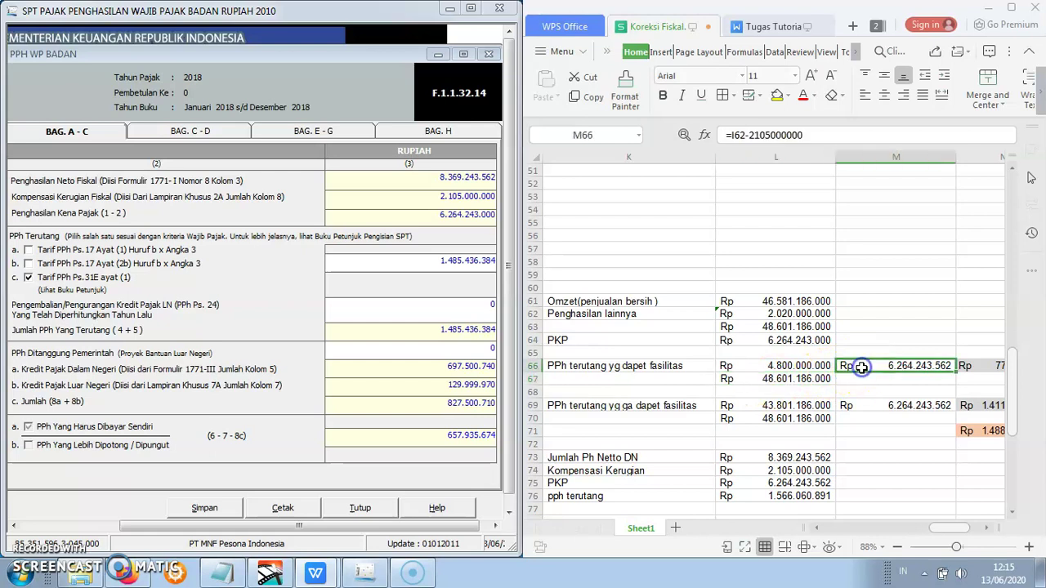
{"action": "double_click", "coordinate": [926, 368]}
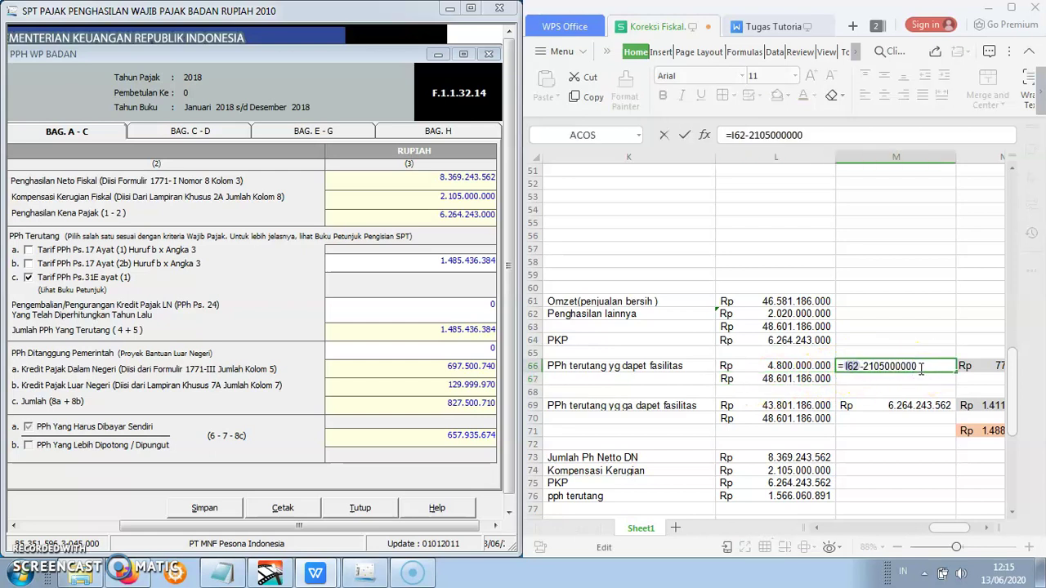
{"action": "key", "text": "BackSpace"}
{"action": "key", "text": "BackSpace"}
{"action": "key", "text": "BackSpace"}
{"action": "key", "text": "BackSpace"}
{"action": "key", "text": "BackSpace"}
{"action": "key", "text": "BackSpace"}
{"action": "key", "text": "BackSpace"}
{"action": "key", "text": "BackSpace"}
{"action": "key", "text": "BackSpace"}
{"action": "key", "text": "BackSpace"}
{"action": "key", "text": "BackSpace"}
{"action": "key", "text": "BackSpace"}
{"action": "key", "text": "BackSpace"}
{"action": "key", "text": "BackSpace"}
{"action": "key", "text": "BackSpace"}
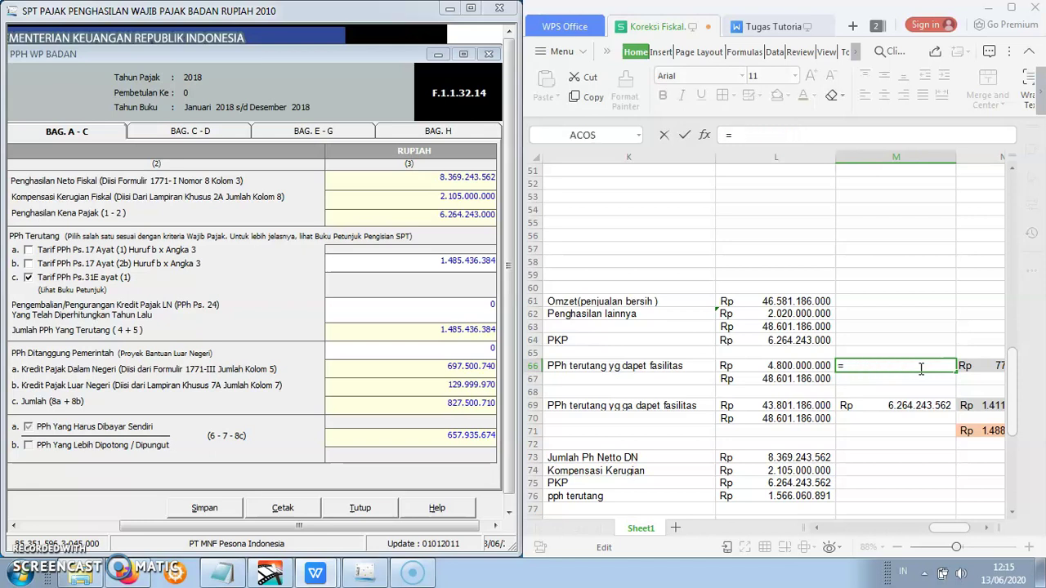
{"action": "left_click", "coordinate": [813, 340]}
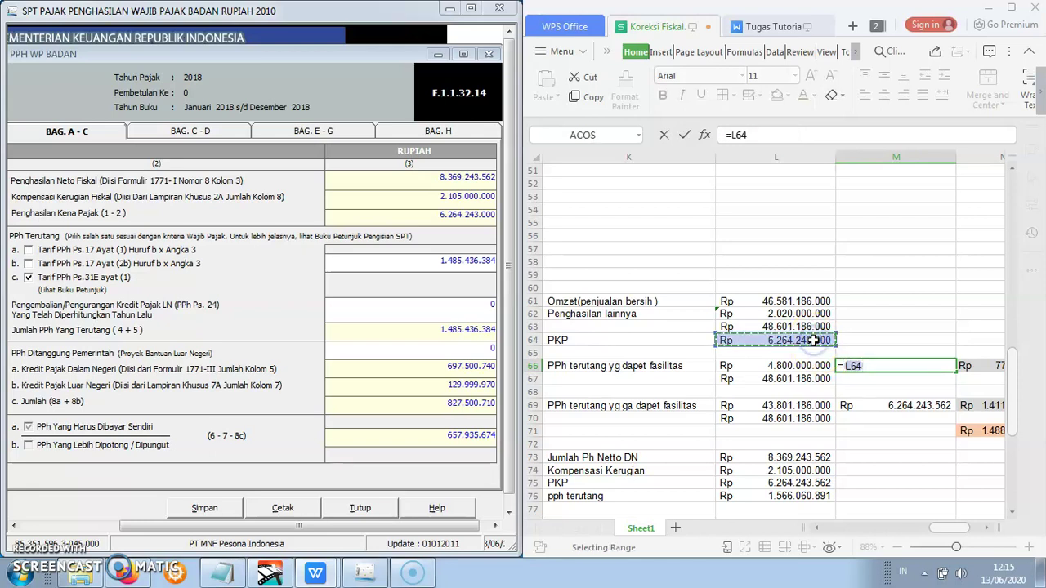
{"action": "key", "text": "Return"}
{"action": "mouse_move", "coordinate": [966, 531]}
{"action": "left_mouse_down"}
{"action": "mouse_move", "coordinate": [956, 531]}
{"action": "mouse_move", "coordinate": [967, 532]}
{"action": "left_mouse_up"}
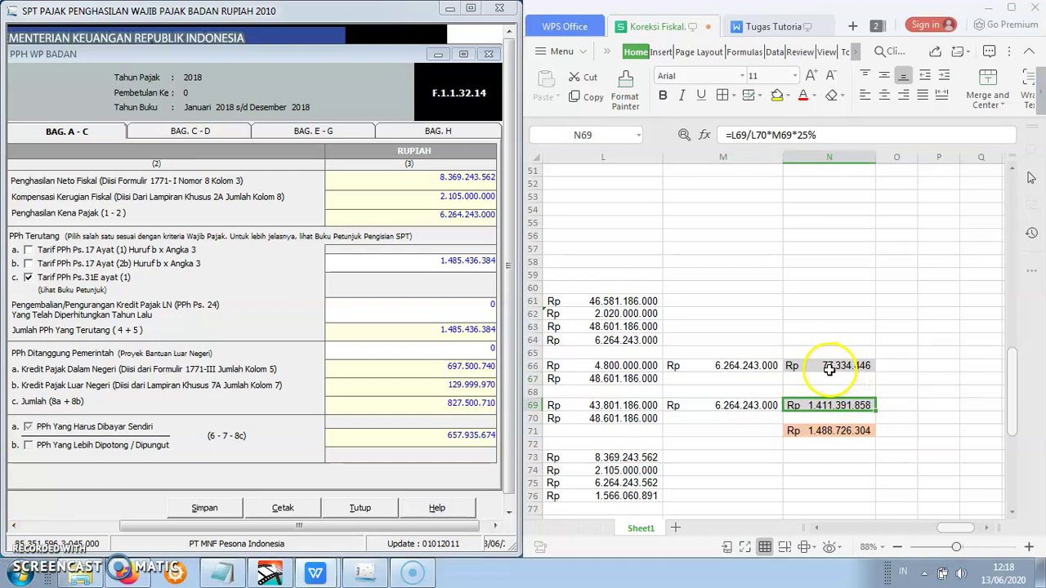
{"action": "left_click", "coordinate": [829, 370]}
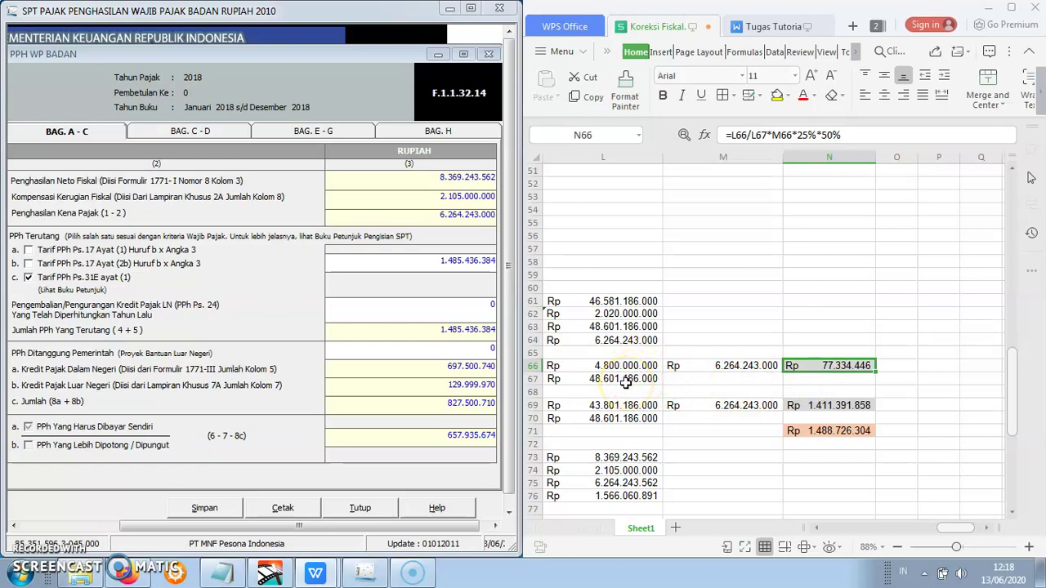
{"action": "left_click", "coordinate": [692, 370]}
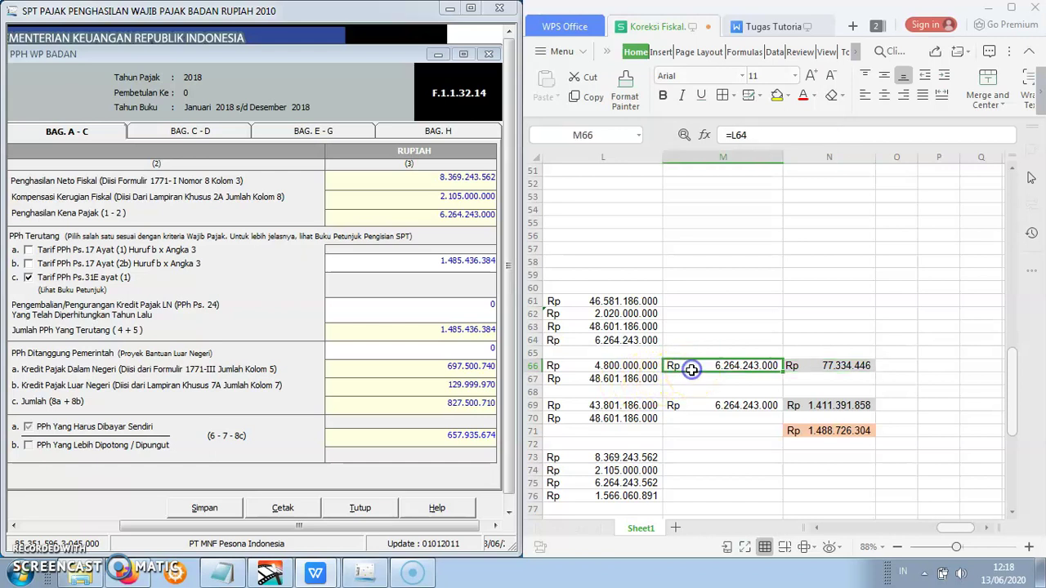
{"action": "left_click", "coordinate": [797, 369]}
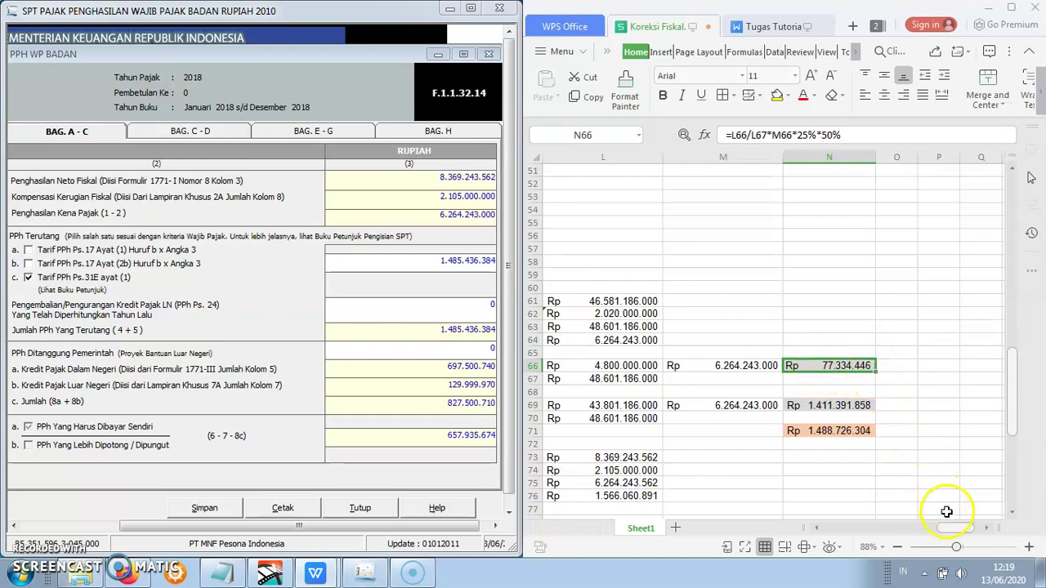
- Check the turnover rows: gross L63, facility L66, non-facility L69 and total L70
{"action": "left_click_drag", "start_coordinate": [948, 532], "coordinate": [910, 530]}
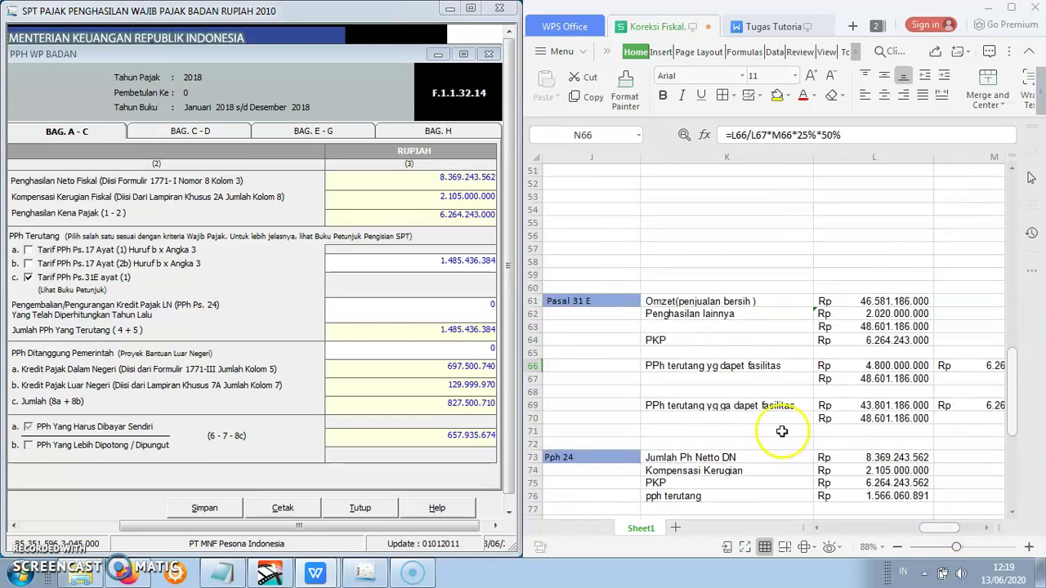
{"action": "left_click", "coordinate": [761, 405]}
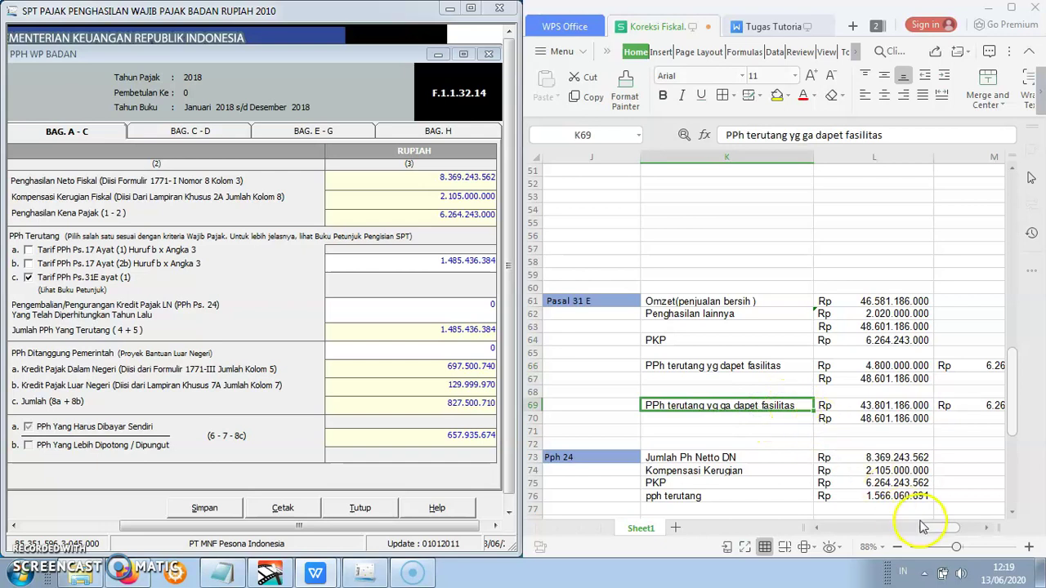
{"action": "left_click_drag", "start_coordinate": [929, 533], "coordinate": [940, 531]}
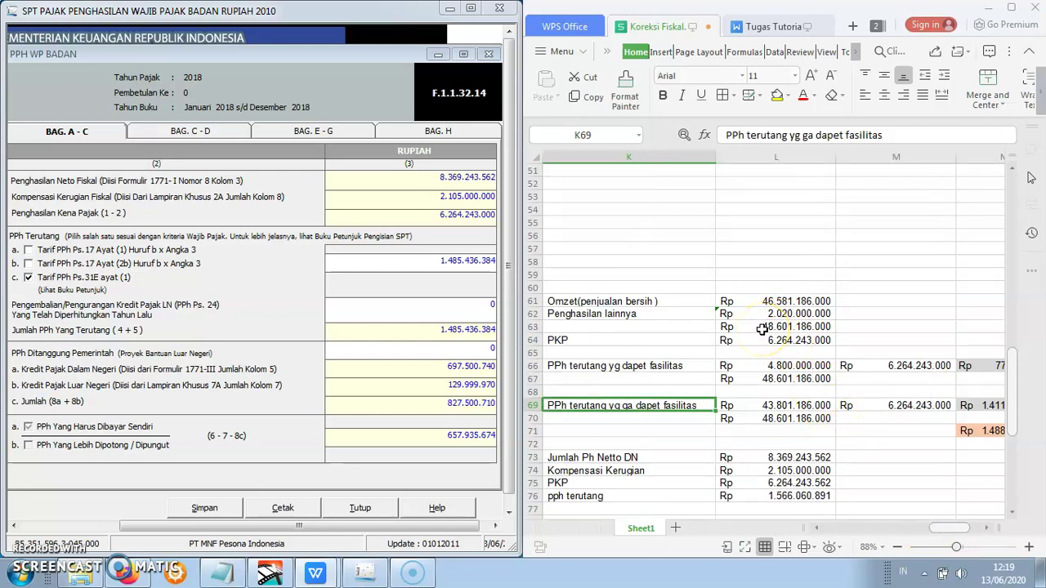
{"action": "left_click", "coordinate": [762, 328]}
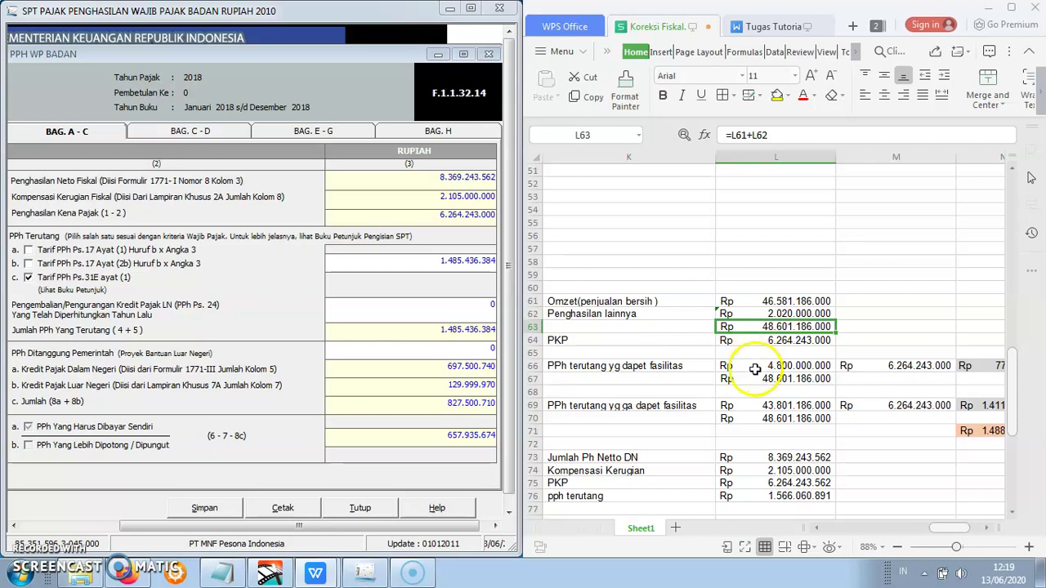
{"action": "left_click", "coordinate": [755, 369]}
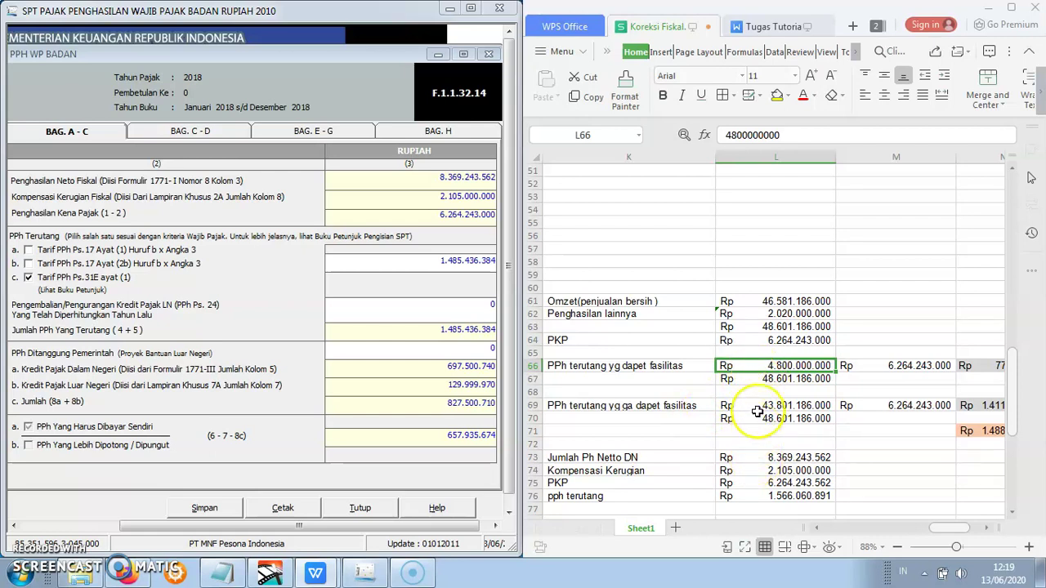
{"action": "left_click", "coordinate": [758, 407]}
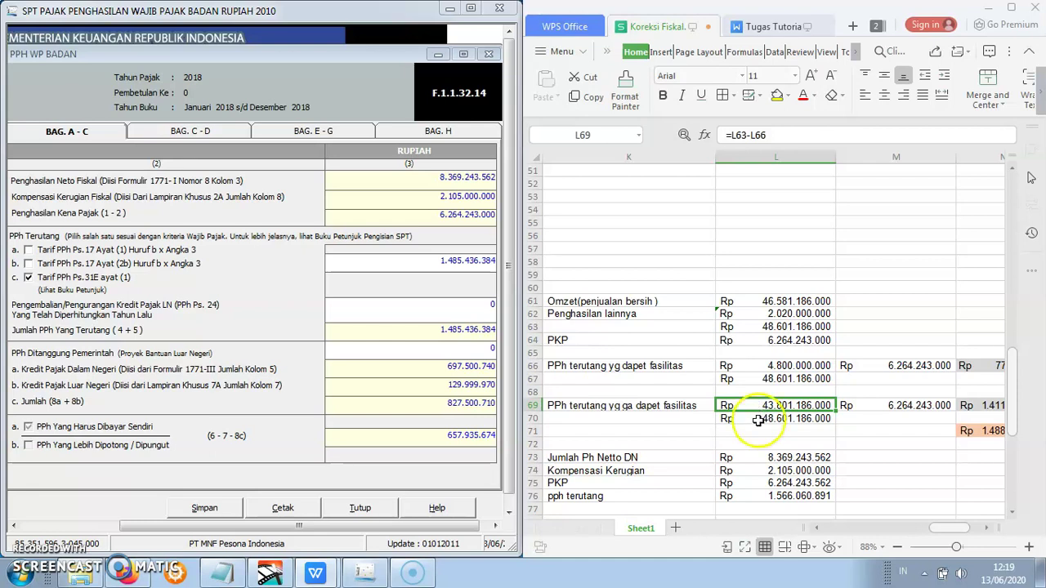
{"action": "left_click", "coordinate": [759, 420]}
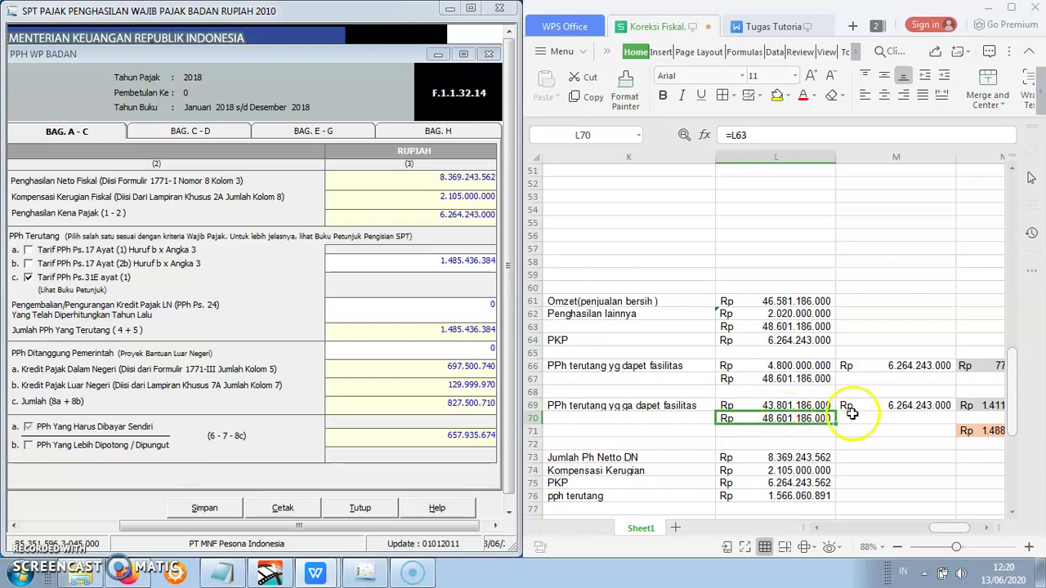
- Review M69, the N66 and N69 tax results, and the N71 total of Rp 1.488.726.304
{"action": "left_click", "coordinate": [883, 406]}
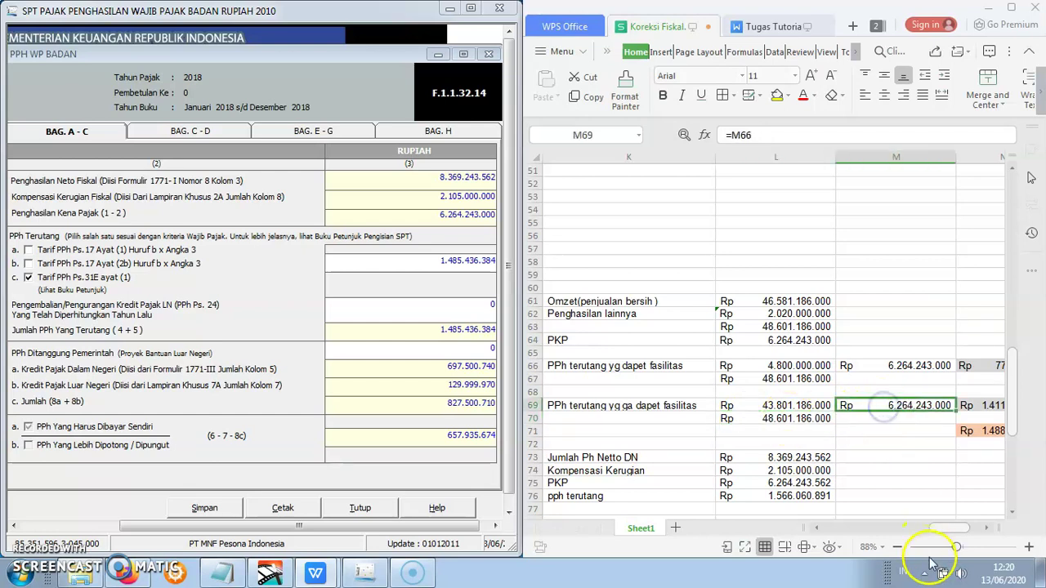
{"action": "left_click_drag", "start_coordinate": [938, 529], "coordinate": [943, 531]}
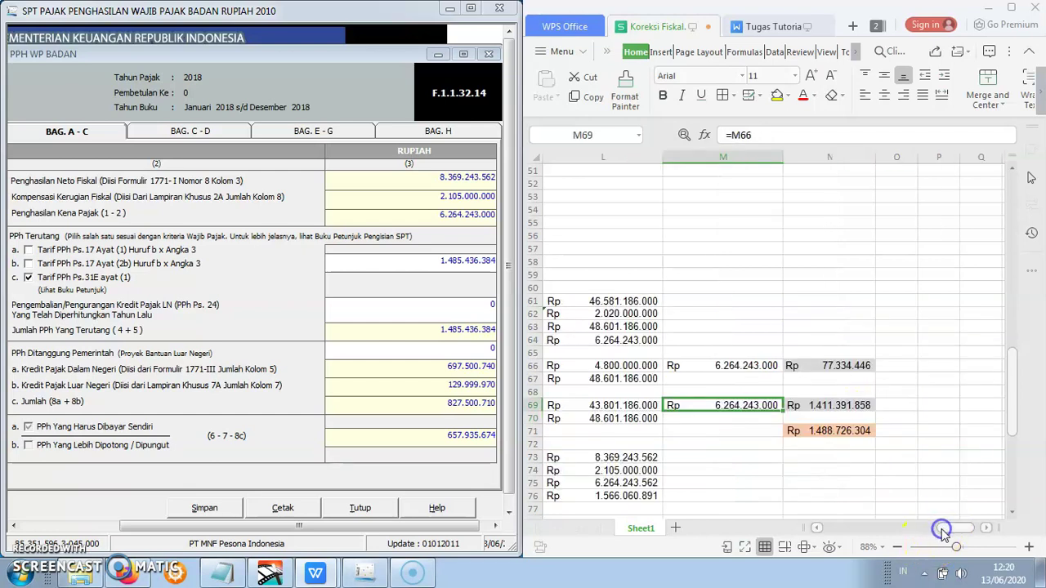
{"action": "left_click", "coordinate": [862, 405]}
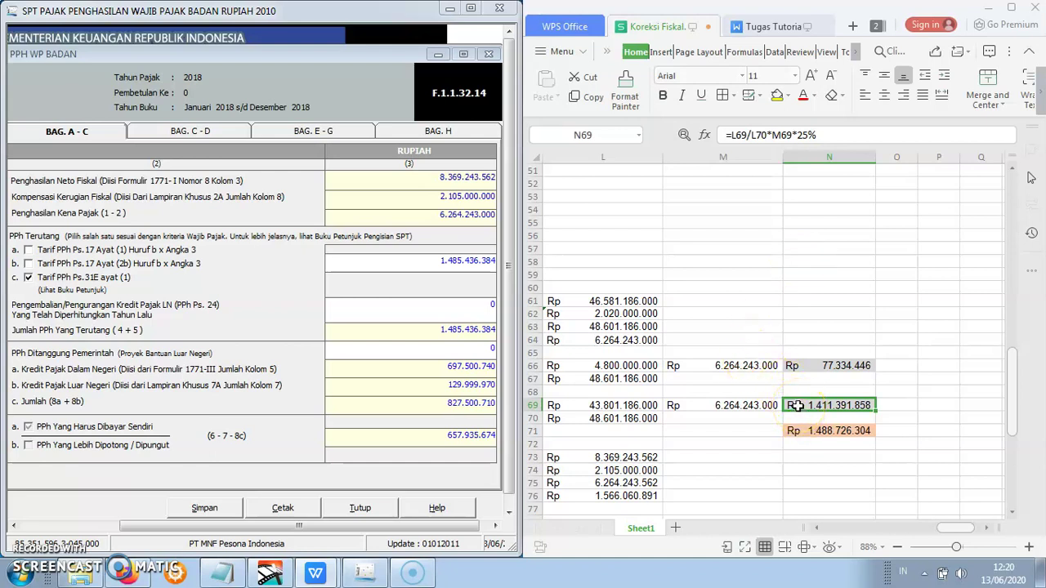
{"action": "left_click", "coordinate": [799, 369]}
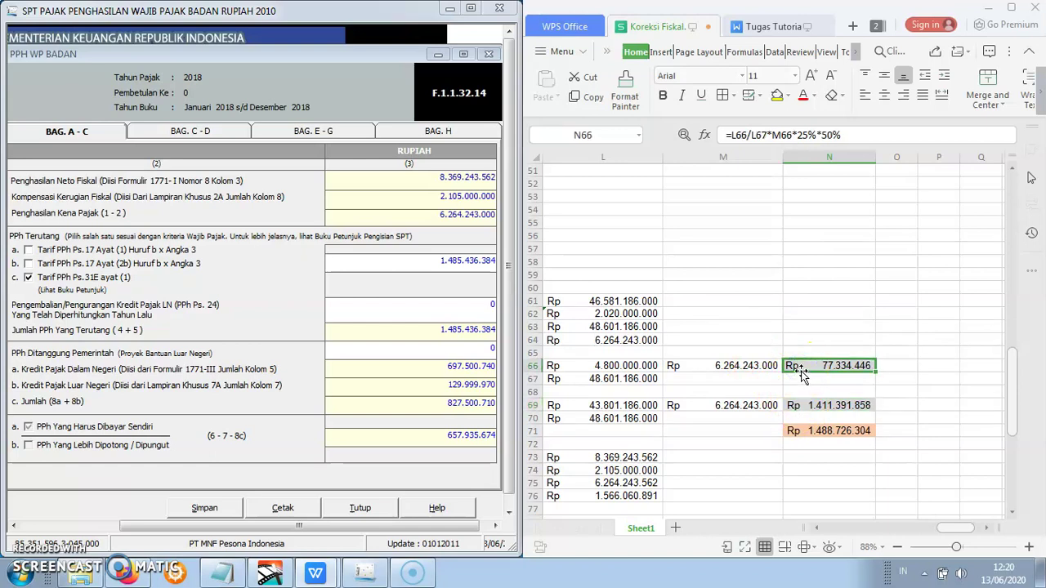
{"action": "left_click", "coordinate": [802, 406]}
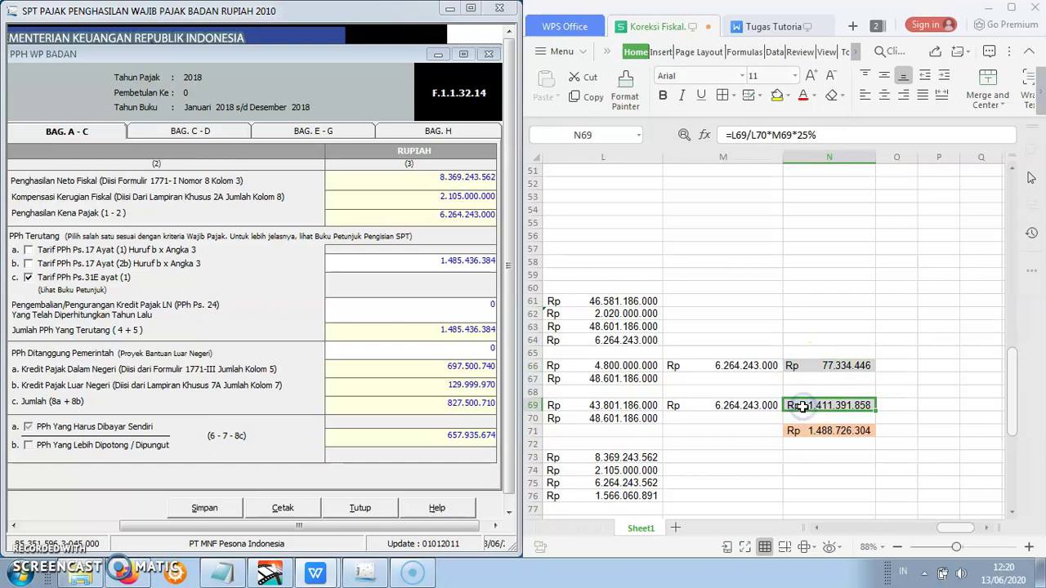
{"action": "left_click", "coordinate": [805, 433]}
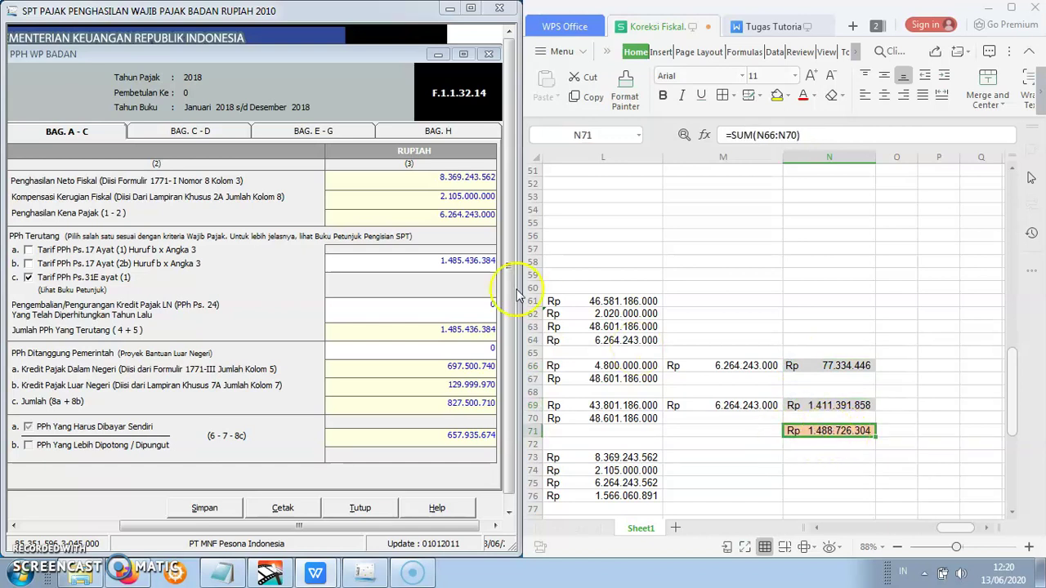
- Enter 1.488.726.304 as the Ps.31E tax and save Bag. A-C, now showing 661.225.594 payable
{"action": "left_click_drag", "start_coordinate": [440, 262], "coordinate": [535, 265]}
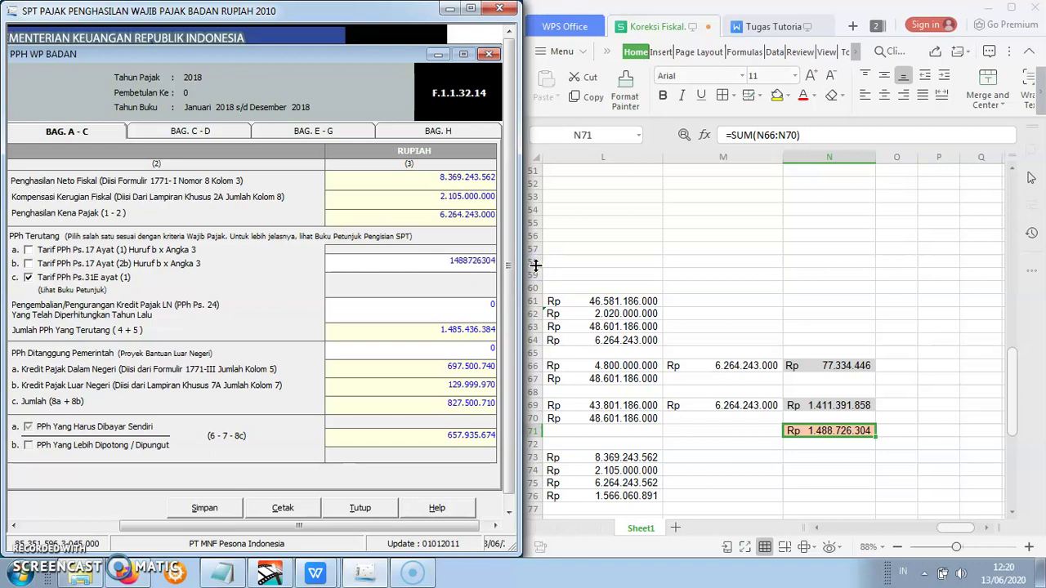
{"action": "left_click", "coordinate": [445, 314]}
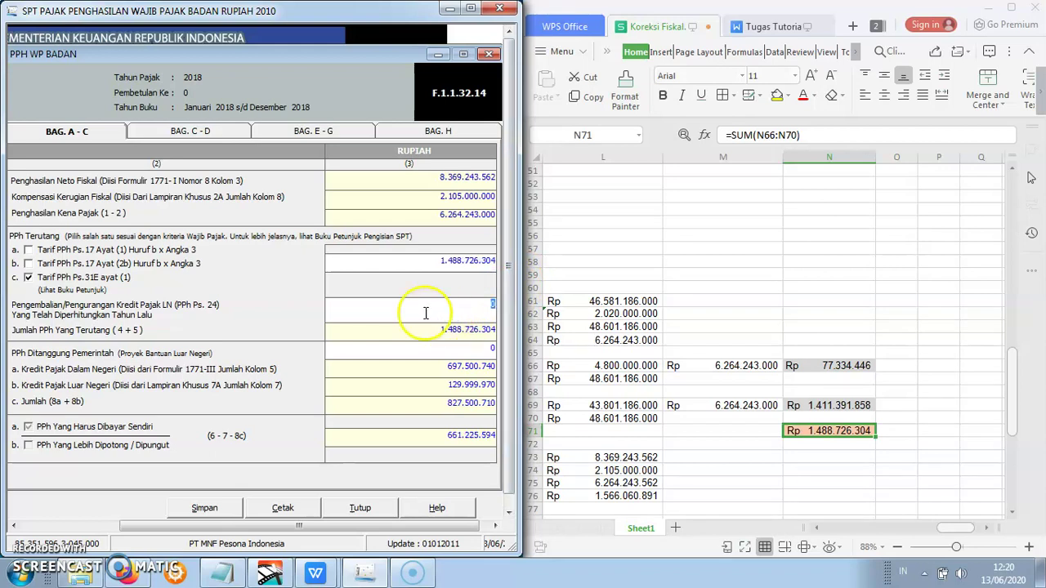
{"action": "left_click_drag", "start_coordinate": [385, 527], "coordinate": [362, 527]}
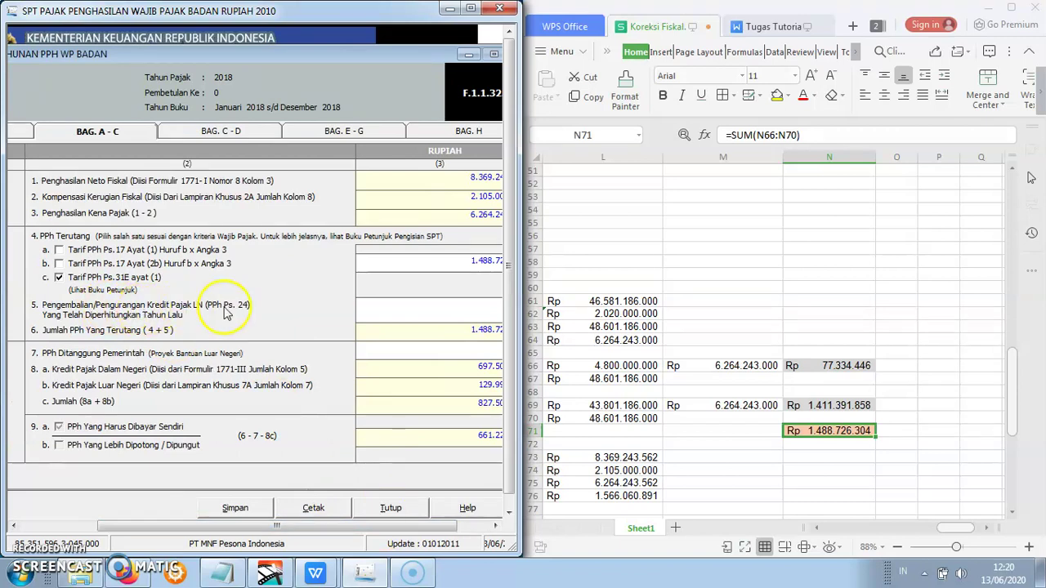
{"action": "left_click_drag", "start_coordinate": [280, 529], "coordinate": [313, 531]}
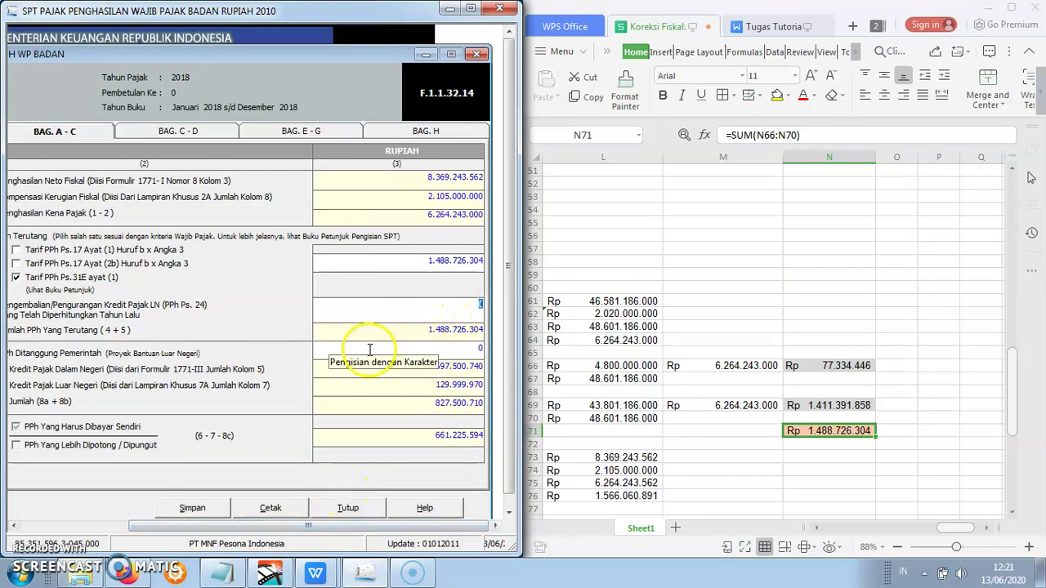
{"action": "left_click_drag", "start_coordinate": [385, 530], "coordinate": [361, 530]}
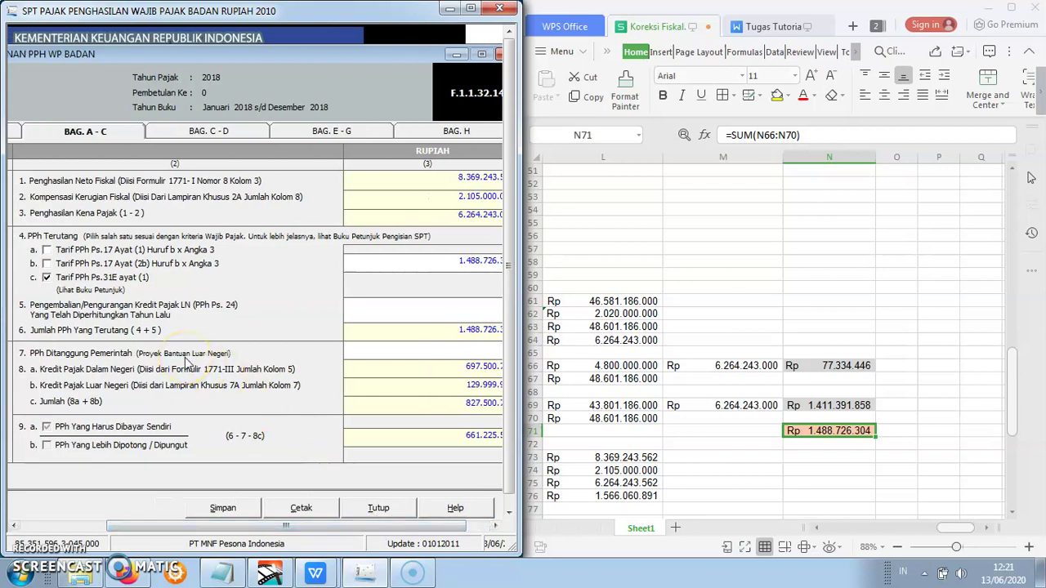
{"action": "left_click", "coordinate": [372, 352]}
{"action": "left_click_drag", "start_coordinate": [370, 527], "coordinate": [395, 527]}
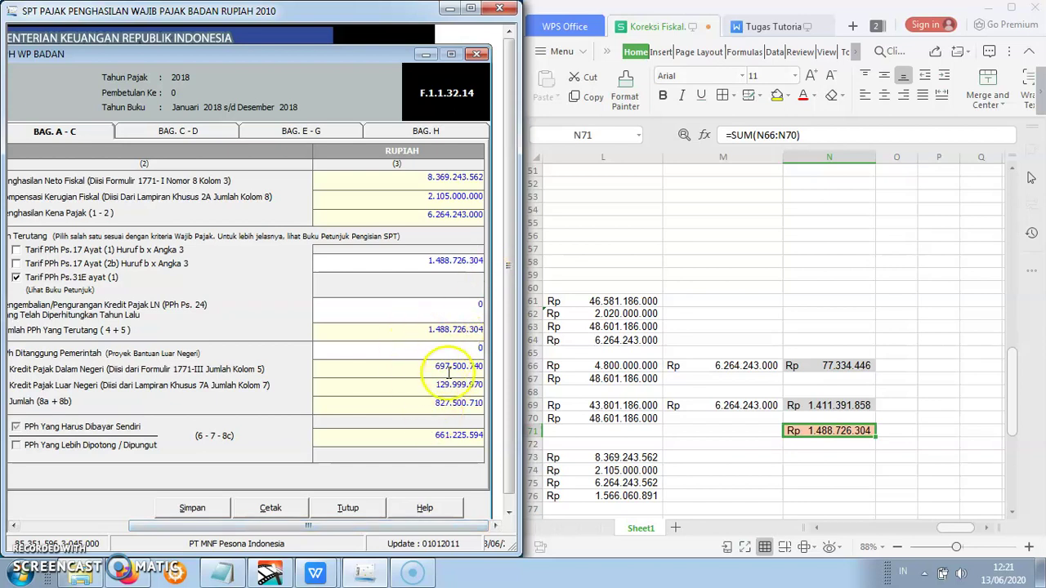
{"action": "left_click", "coordinate": [426, 347]}
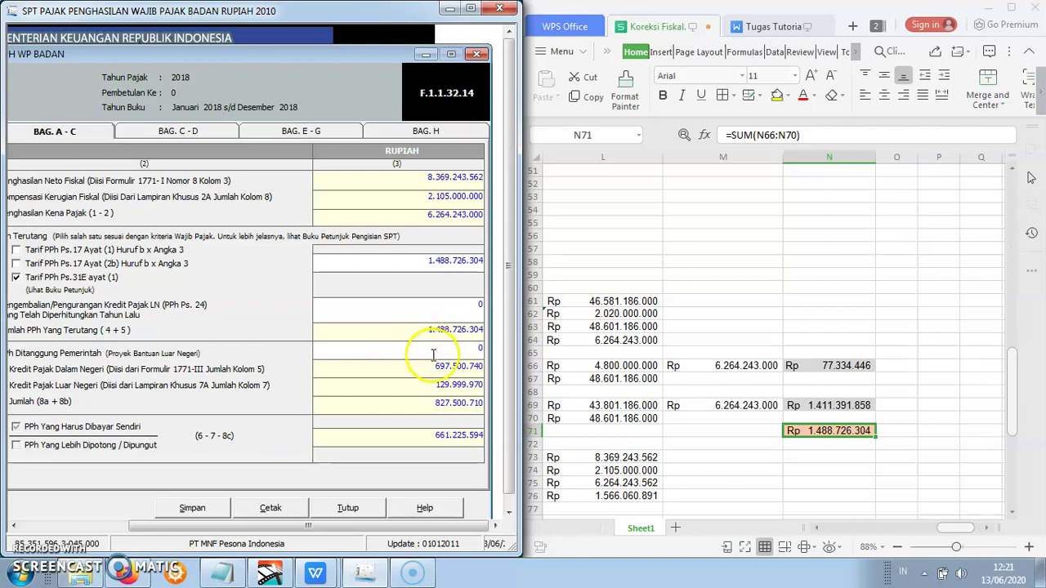
{"action": "left_click", "coordinate": [187, 510]}
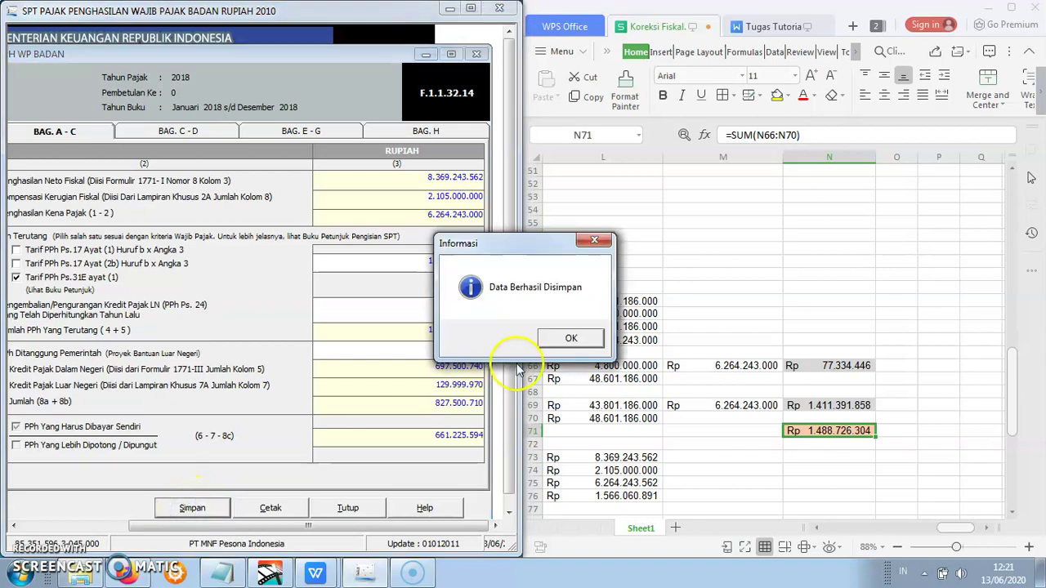
{"action": "left_click", "coordinate": [570, 339]}
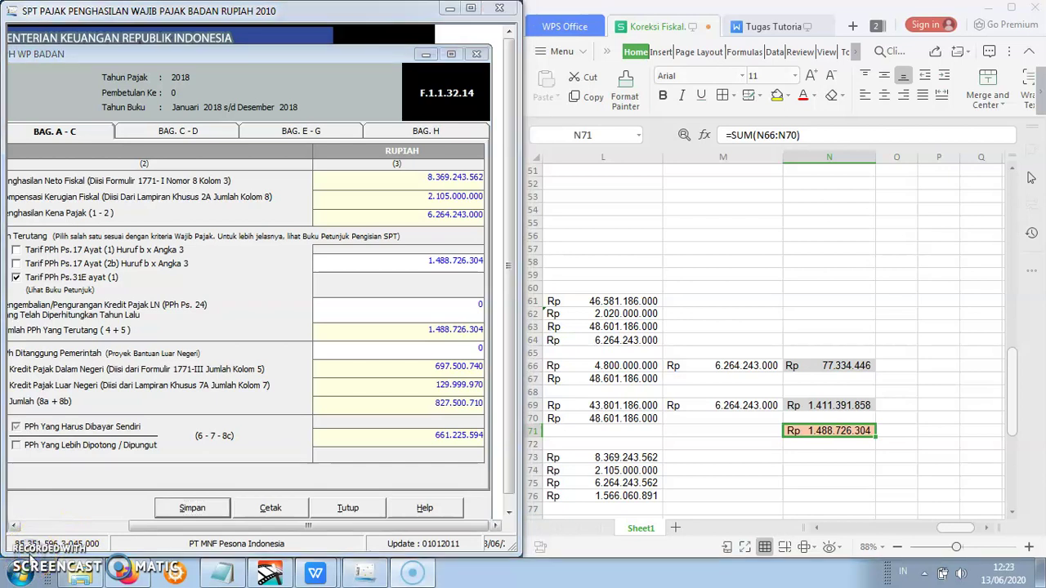
- Open the Bag. C-D tax credit page, then switch to the Tugas Tutorial document
{"action": "left_click", "coordinate": [207, 130]}
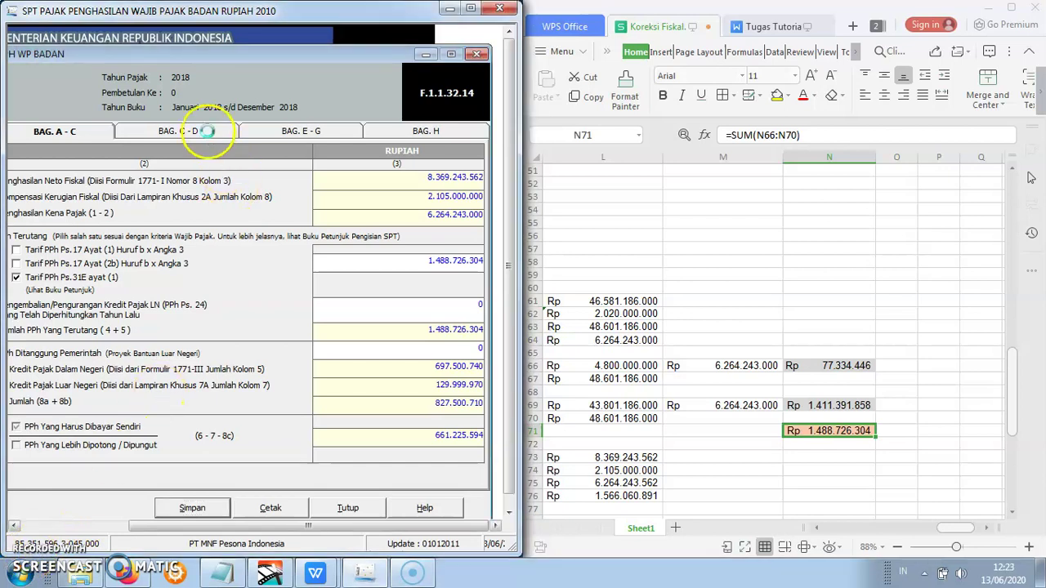
{"action": "left_click_drag", "start_coordinate": [429, 528], "coordinate": [302, 504]}
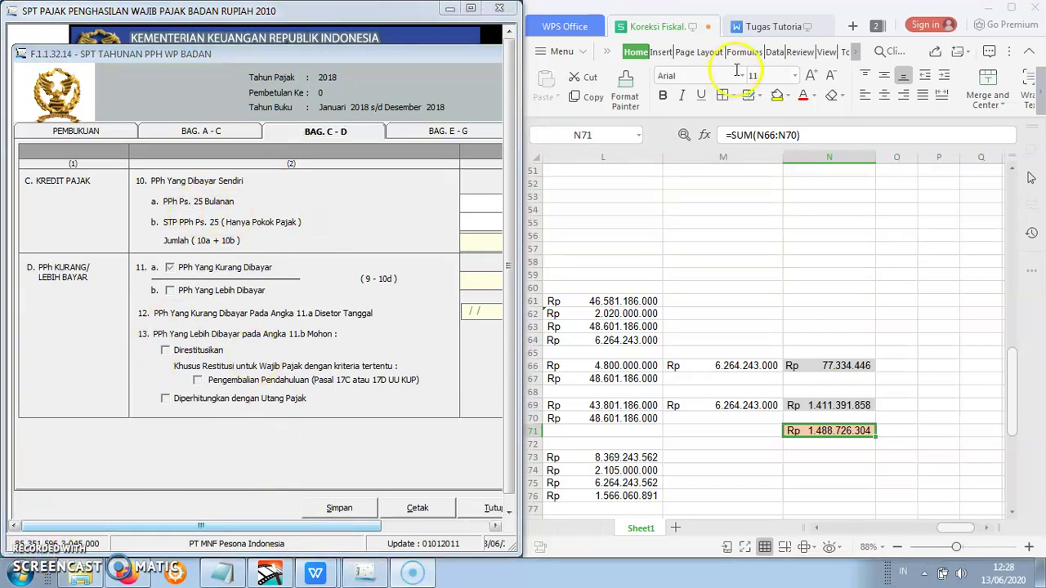
{"action": "left_click", "coordinate": [760, 27]}
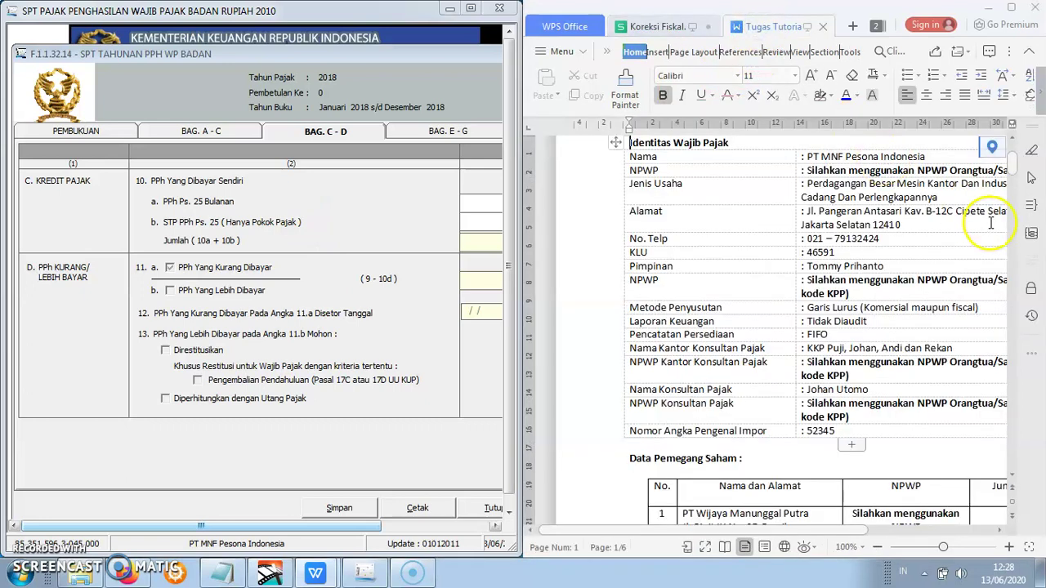
{"action": "left_click_drag", "start_coordinate": [1013, 170], "coordinate": [1007, 312]}
- Find the February–December 2018 PPh Pasal 25 payments table, then return to the tax form
{"action": "left_click", "coordinate": [654, 219]}
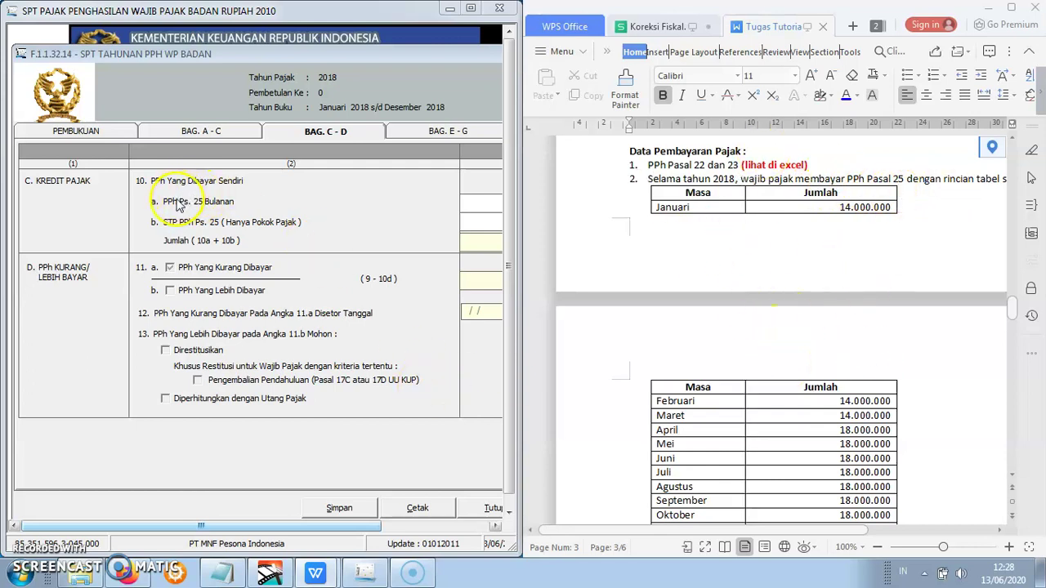
{"action": "left_click_drag", "start_coordinate": [253, 524], "coordinate": [296, 524]}
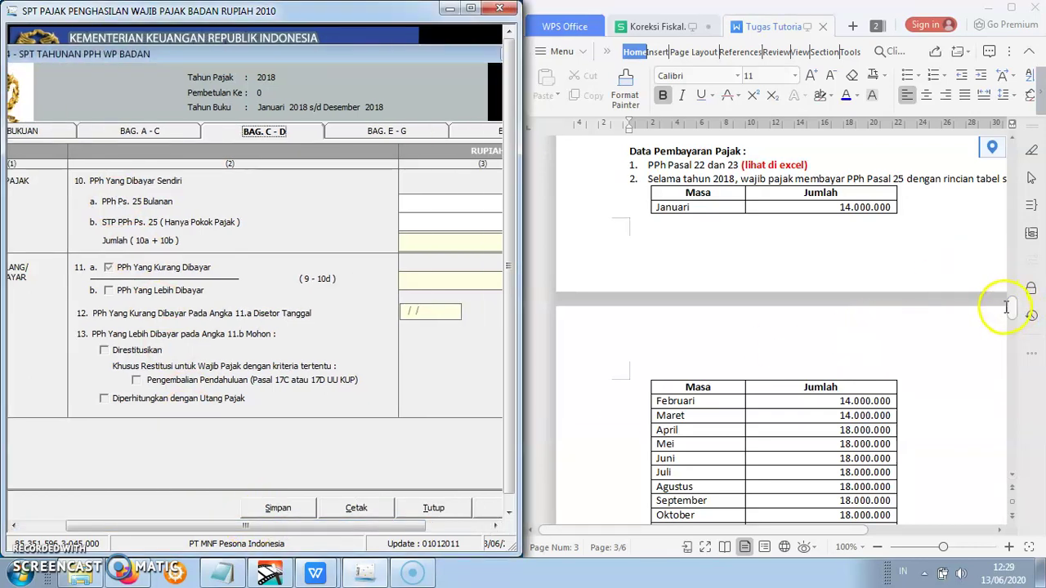
{"action": "left_click_drag", "start_coordinate": [1013, 313], "coordinate": [1014, 315]}
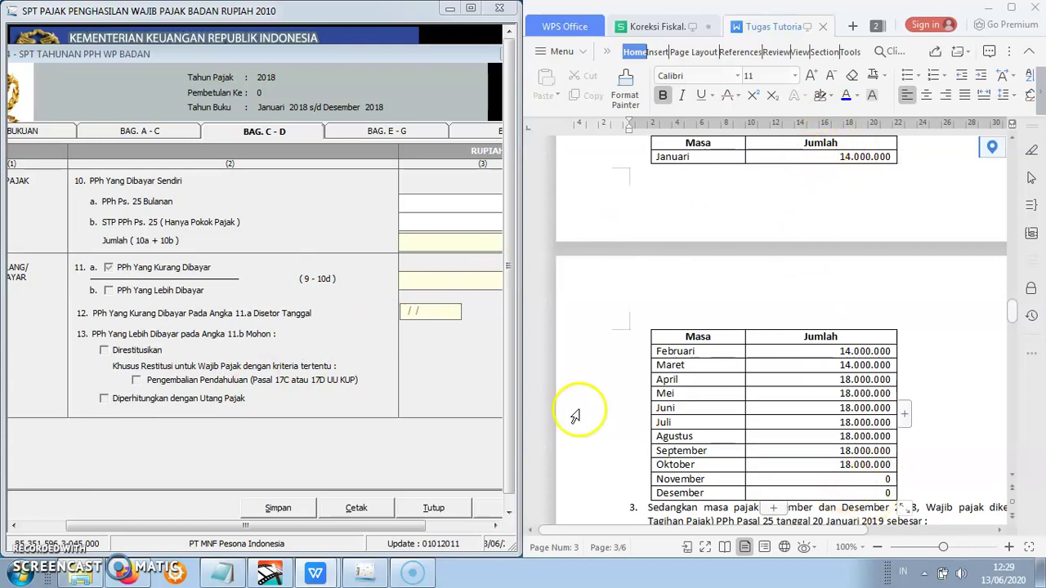
{"action": "left_click", "coordinate": [476, 201]}
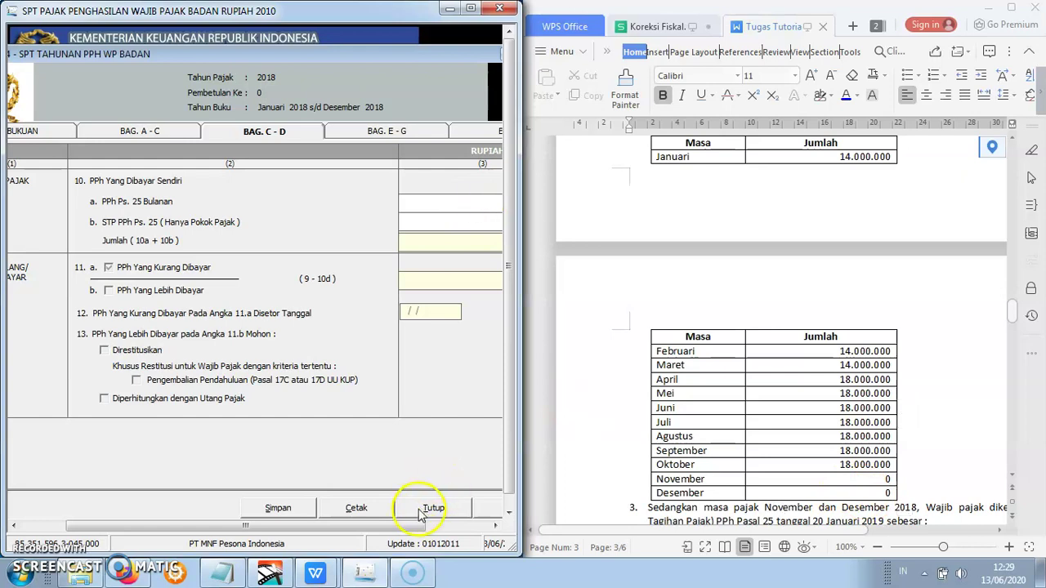
{"action": "left_click_drag", "start_coordinate": [413, 525], "coordinate": [474, 524]}
- Enter 168.000.000 monthly PPh 25 and 36.000.000 STP PPh 25 in Bag. C-D
{"action": "left_click", "coordinate": [487, 201]}
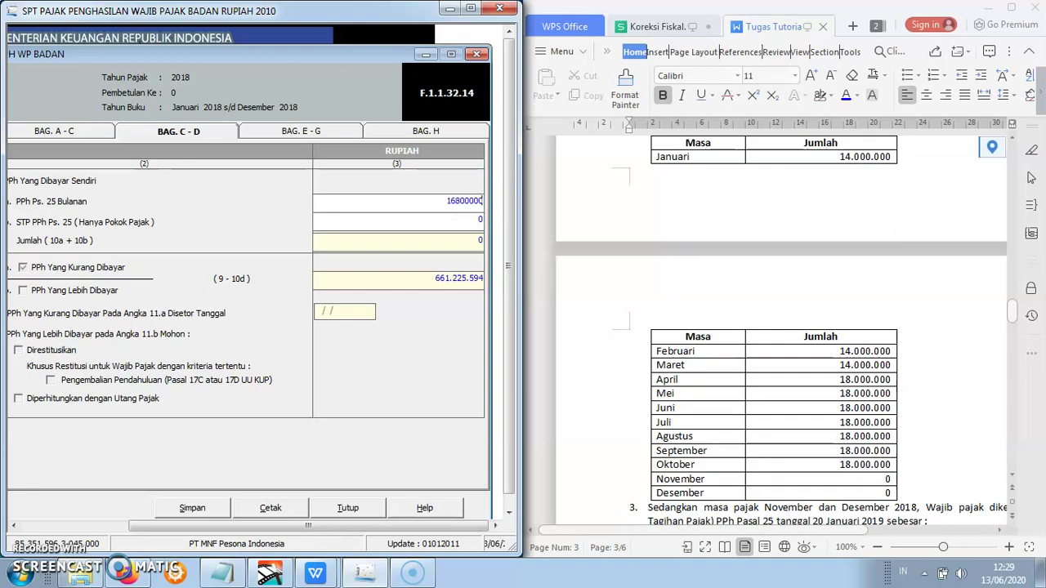
{"action": "left_click", "coordinate": [449, 221]}
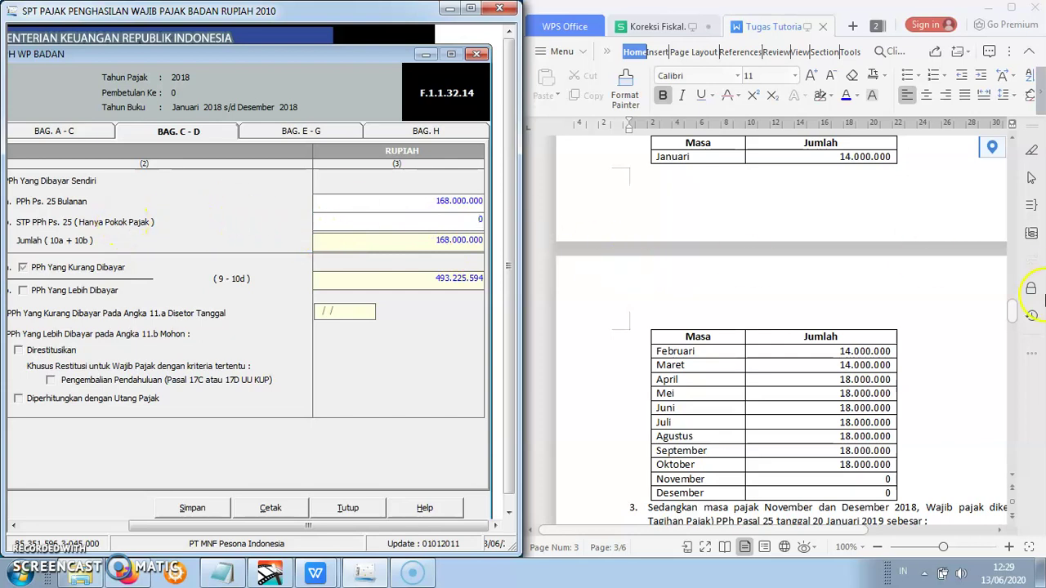
{"action": "scroll", "coordinate": [1017, 318], "scroll_direction": "down", "scroll_amount": 3}
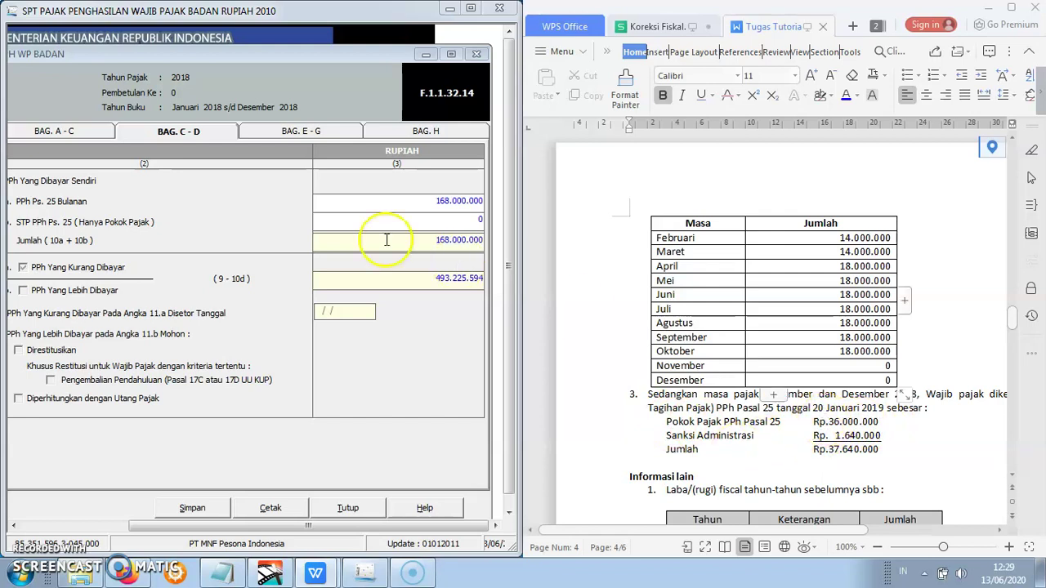
{"action": "left_click", "coordinate": [482, 219]}
{"action": "type", "text": "36000000"}
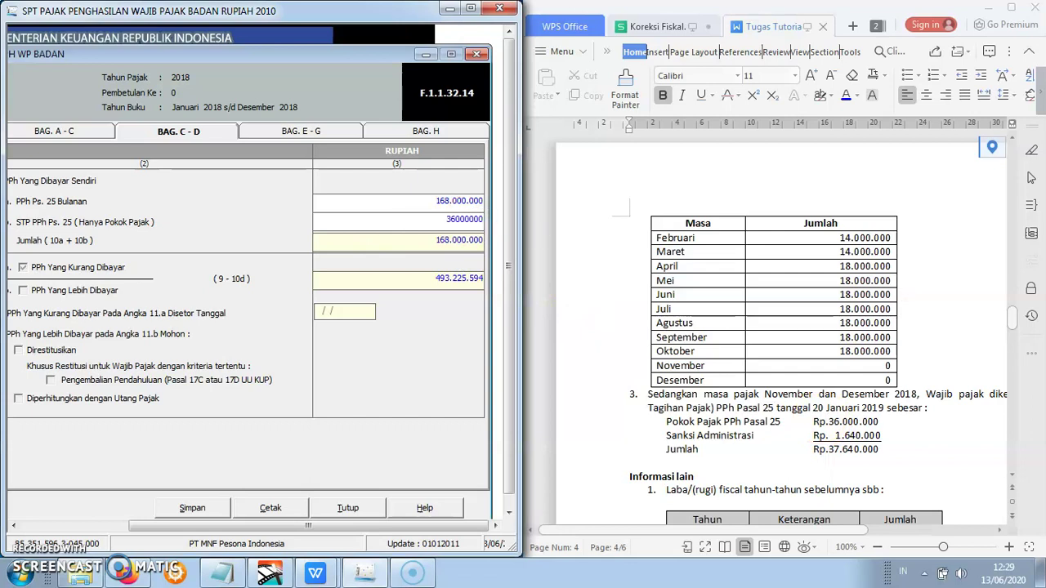
{"action": "left_click", "coordinate": [417, 245]}
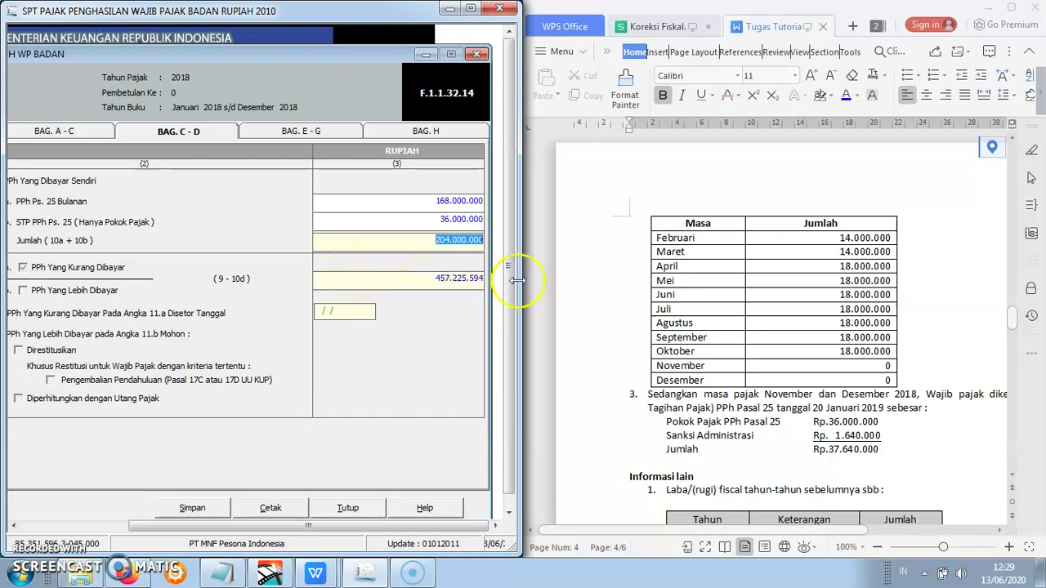
- Save the Bag. C-D credits, confirm, and move on to Bag. E-G
{"action": "left_click", "coordinate": [195, 510]}
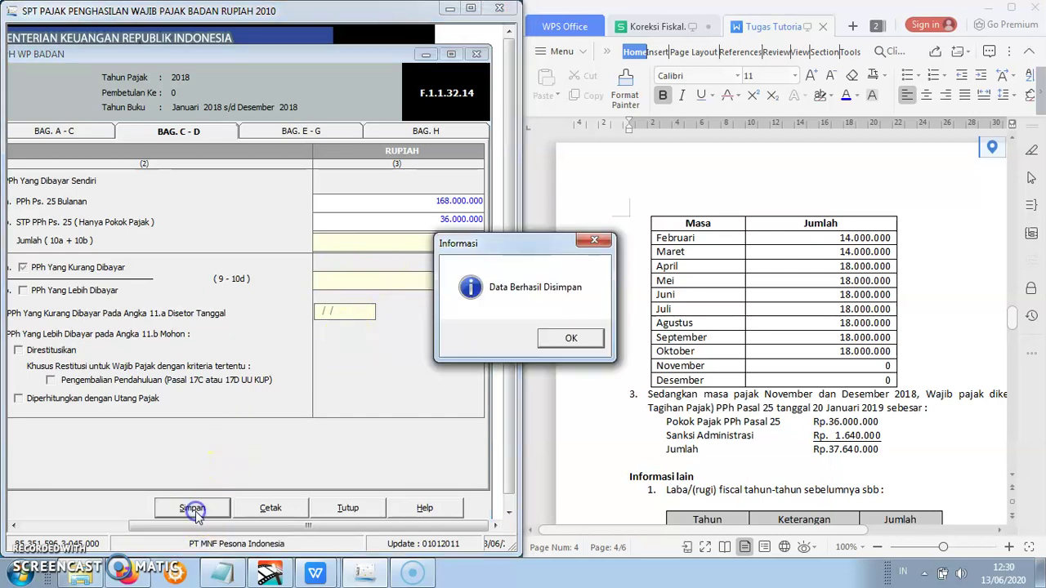
{"action": "left_click", "coordinate": [573, 337]}
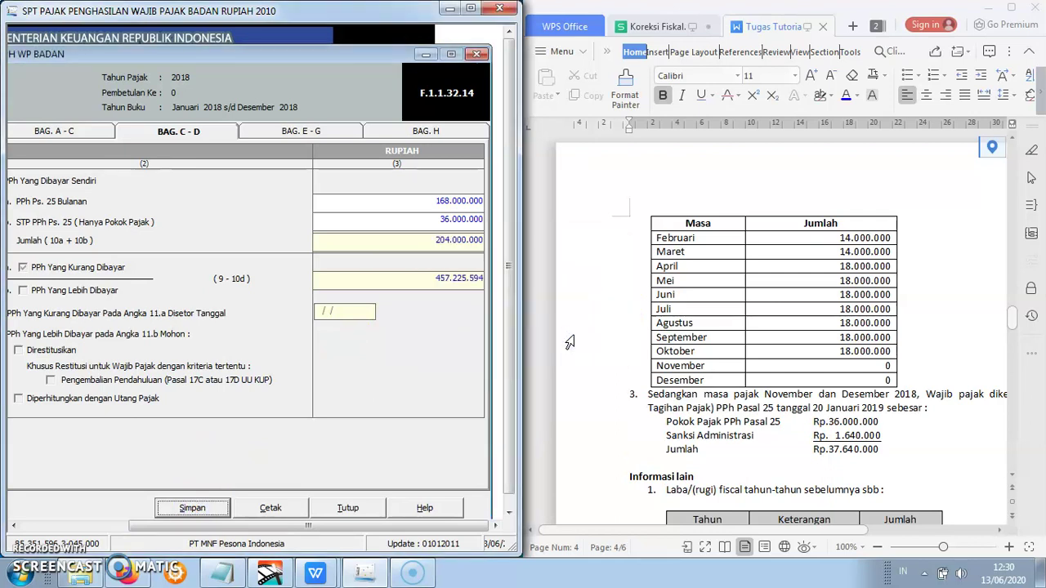
{"action": "left_click", "coordinate": [315, 131]}
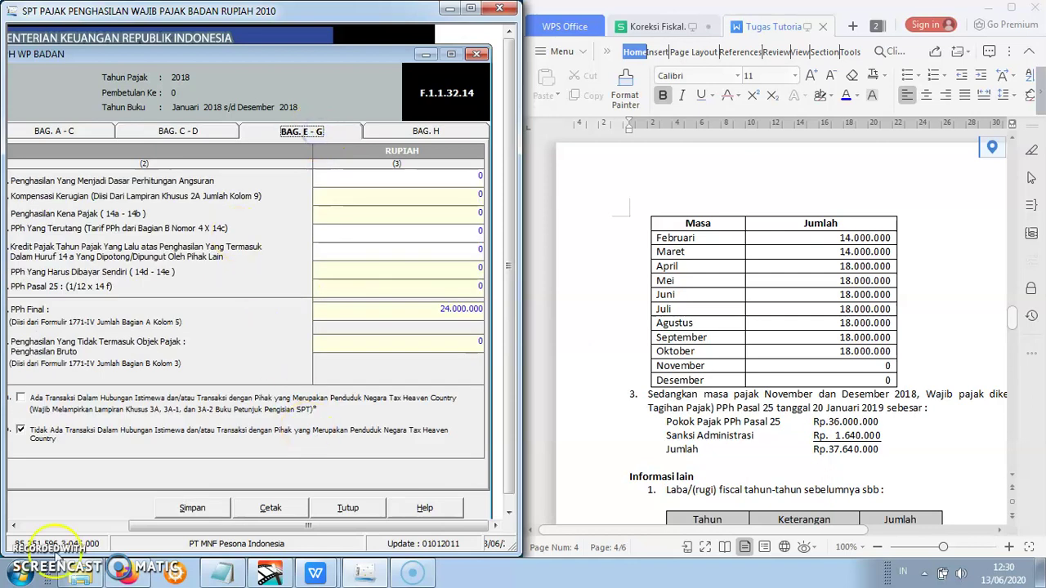
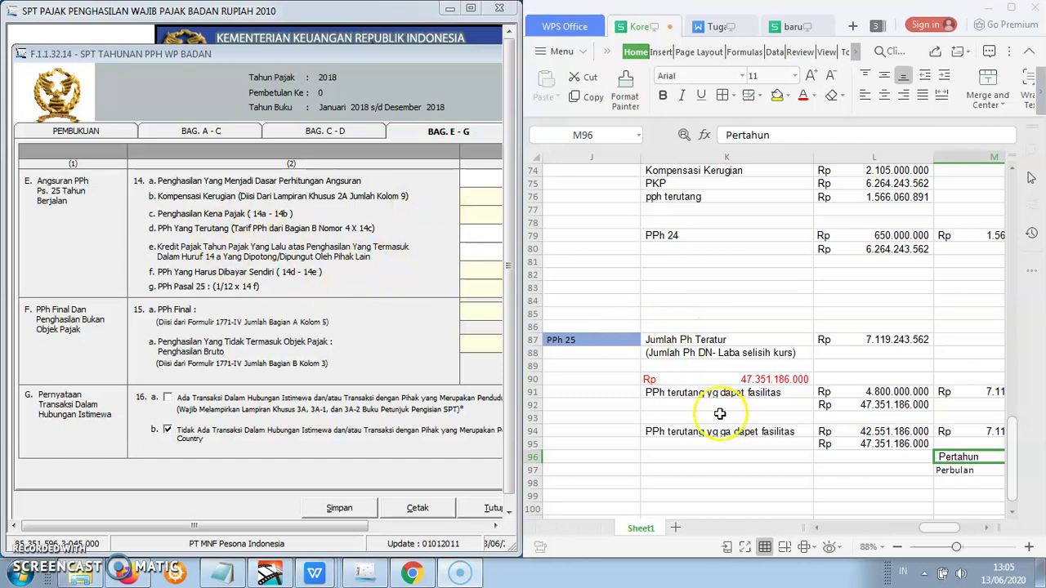
- Check the spreadsheet formulas behind the 7.119.243.562, 47.351.186.000 and 48.601.186.000 totals
{"action": "left_click", "coordinate": [564, 341]}
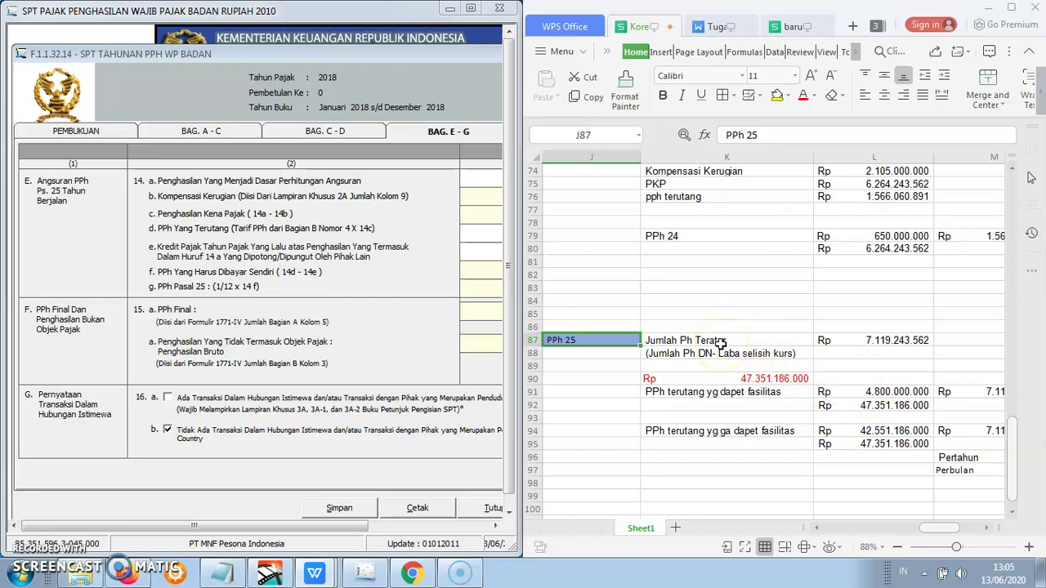
{"action": "left_click", "coordinate": [723, 343]}
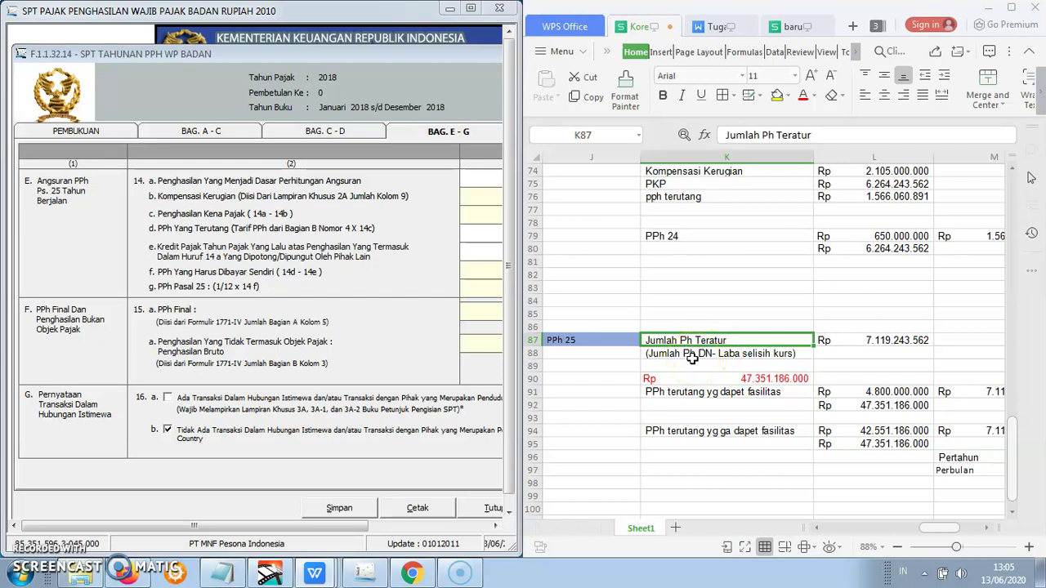
{"action": "left_click", "coordinate": [692, 358]}
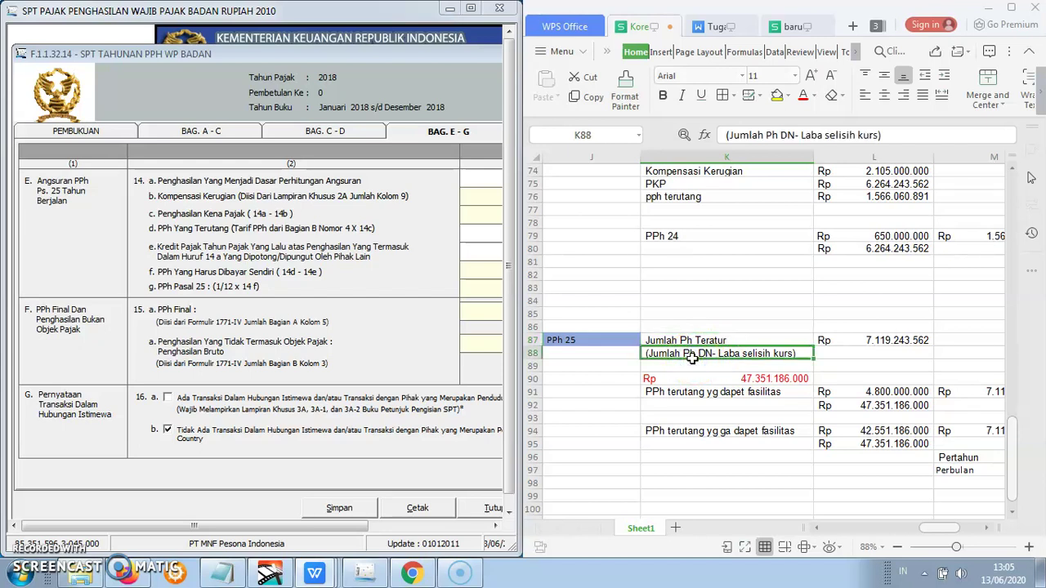
{"action": "left_click", "coordinate": [877, 338]}
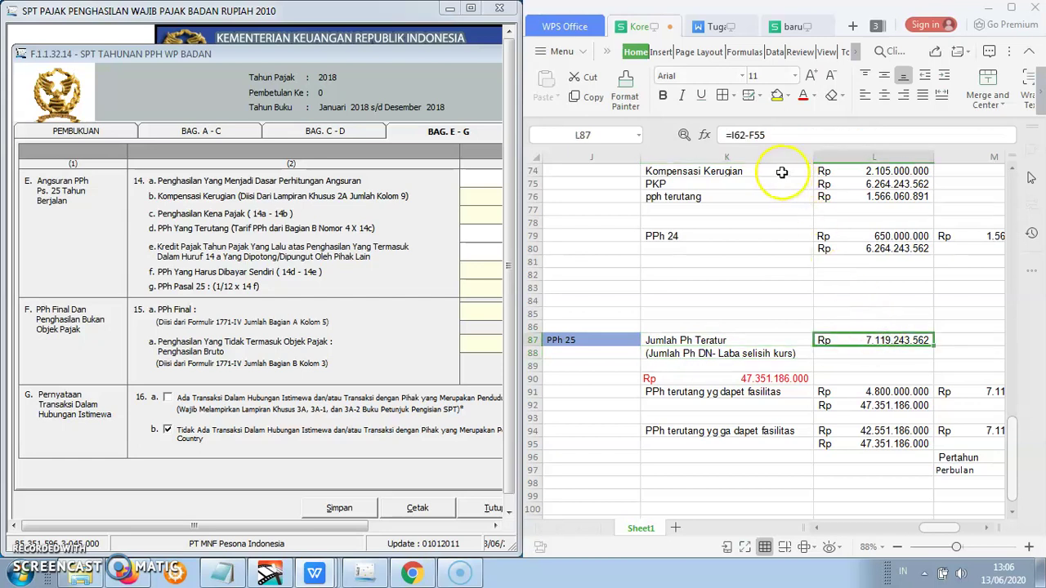
{"action": "left_click_drag", "start_coordinate": [1011, 450], "coordinate": [965, 445]}
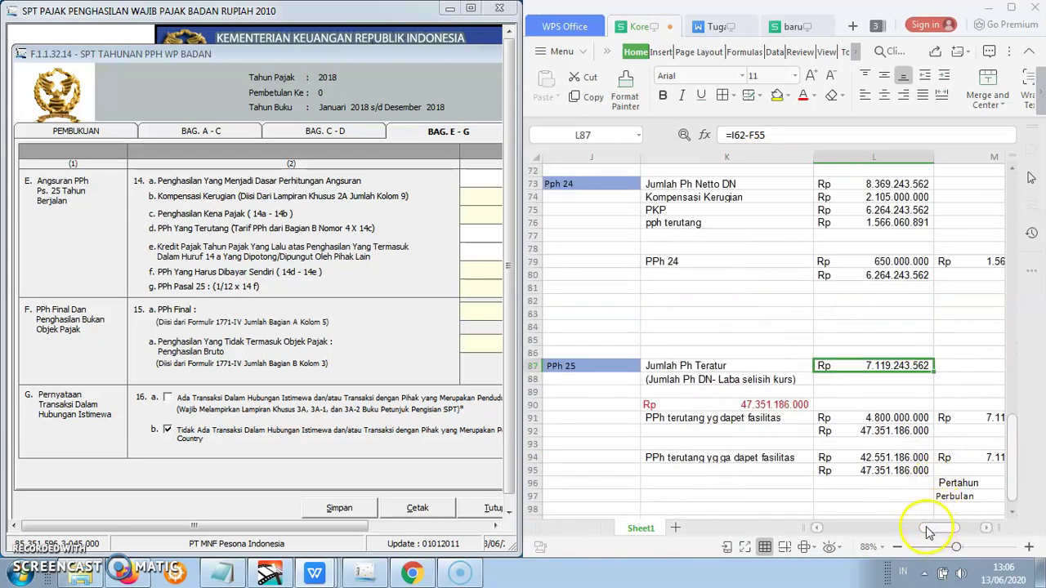
{"action": "left_click_drag", "start_coordinate": [932, 528], "coordinate": [854, 527]}
{"action": "left_click_drag", "start_coordinate": [1005, 485], "coordinate": [1007, 415]}
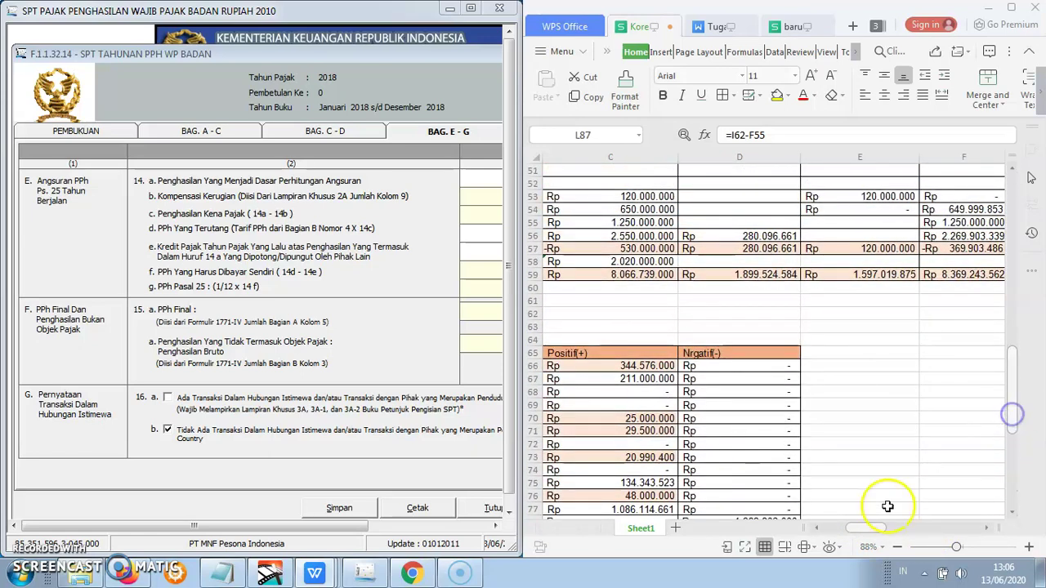
{"action": "left_click_drag", "start_coordinate": [869, 530], "coordinate": [889, 530]}
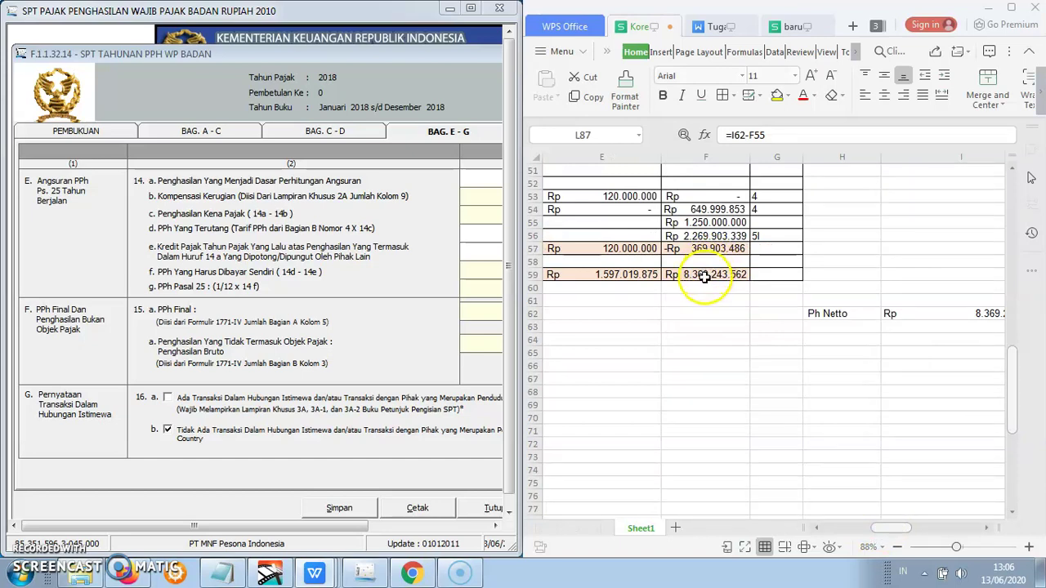
{"action": "left_click_drag", "start_coordinate": [894, 526], "coordinate": [834, 529]}
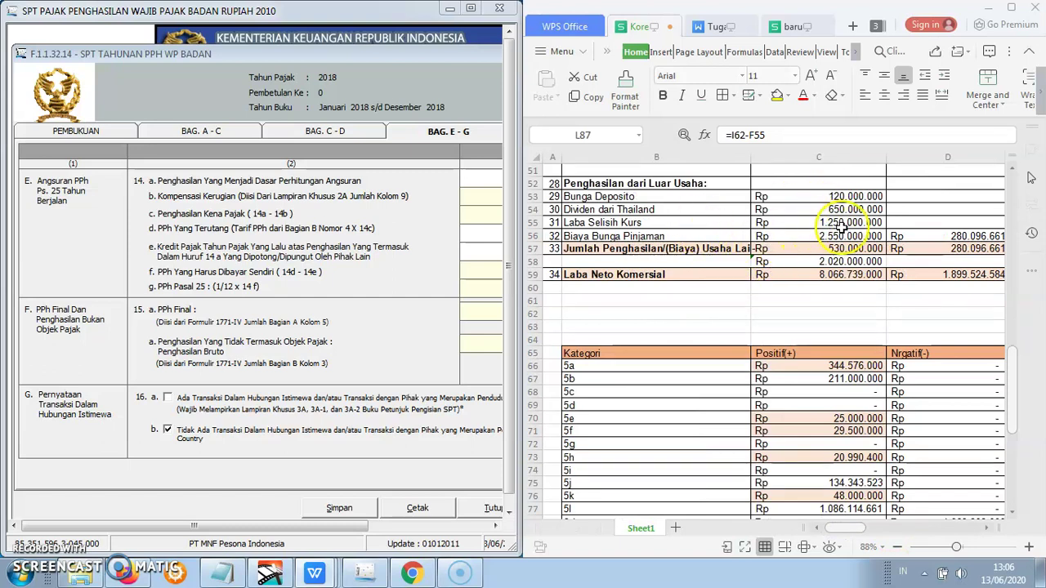
{"action": "left_click_drag", "start_coordinate": [1019, 417], "coordinate": [1014, 487]}
{"action": "left_click_drag", "start_coordinate": [855, 527], "coordinate": [949, 526]}
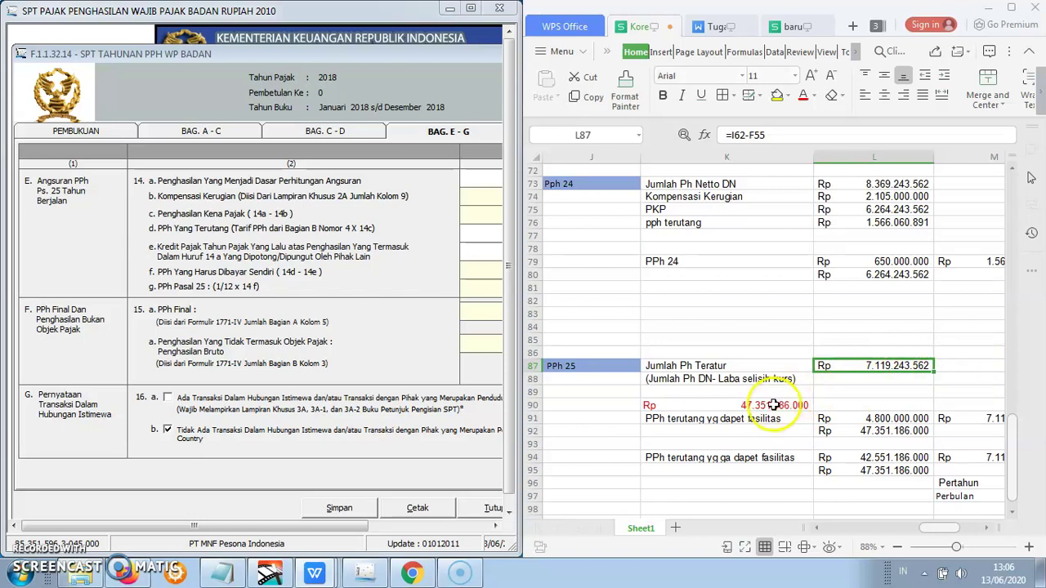
{"action": "left_click", "coordinate": [736, 404]}
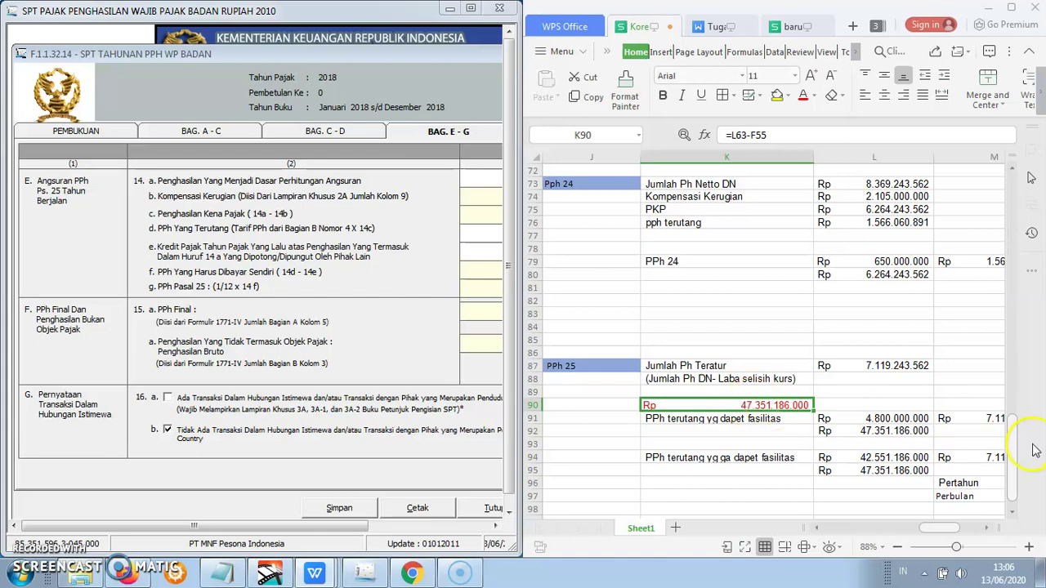
{"action": "left_click_drag", "start_coordinate": [1016, 458], "coordinate": [1019, 397]}
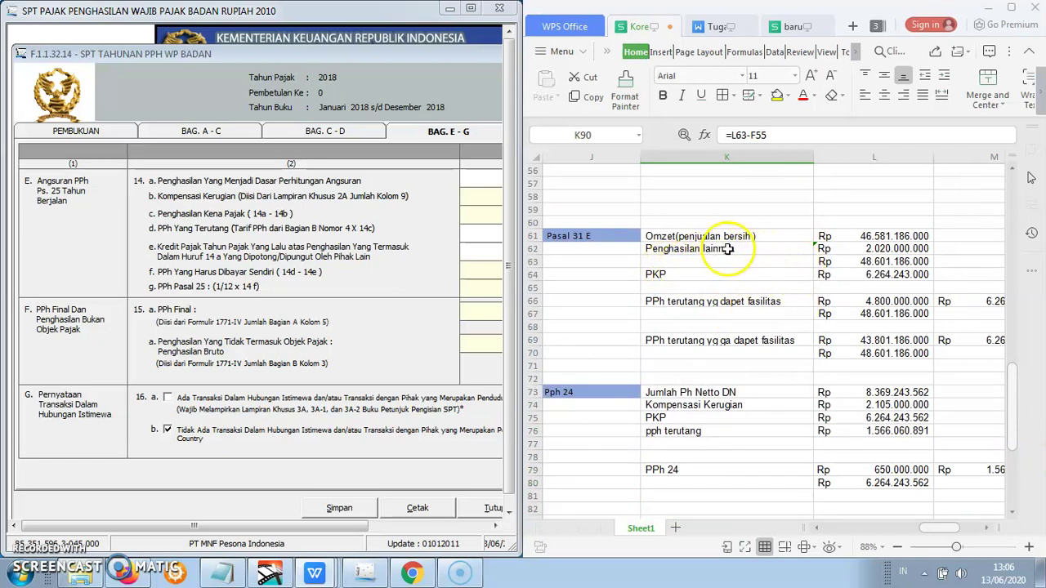
{"action": "left_click", "coordinate": [863, 262]}
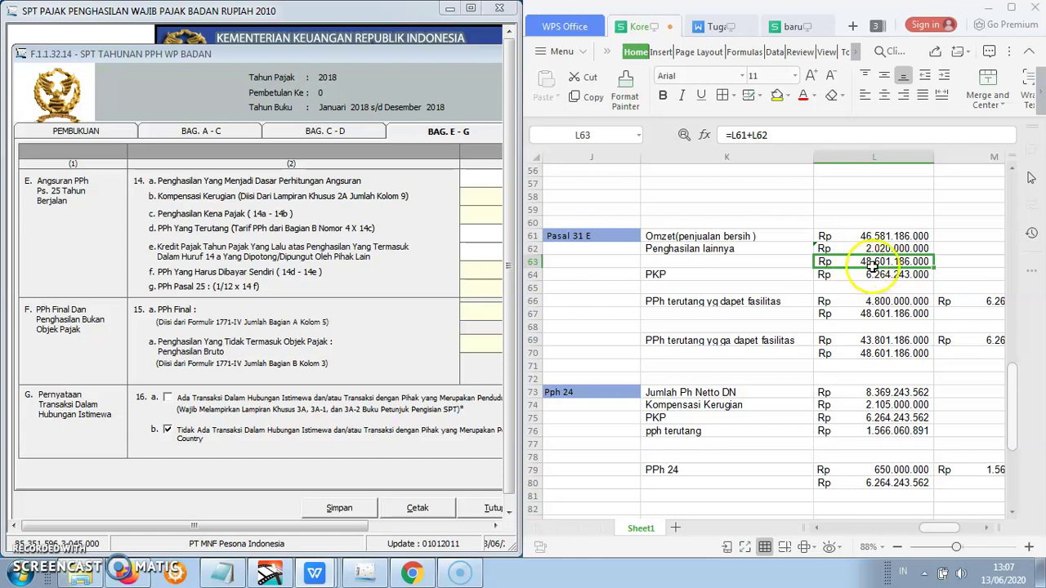
{"action": "left_click_drag", "start_coordinate": [1011, 399], "coordinate": [1013, 448]}
{"action": "left_click", "coordinate": [790, 430]}
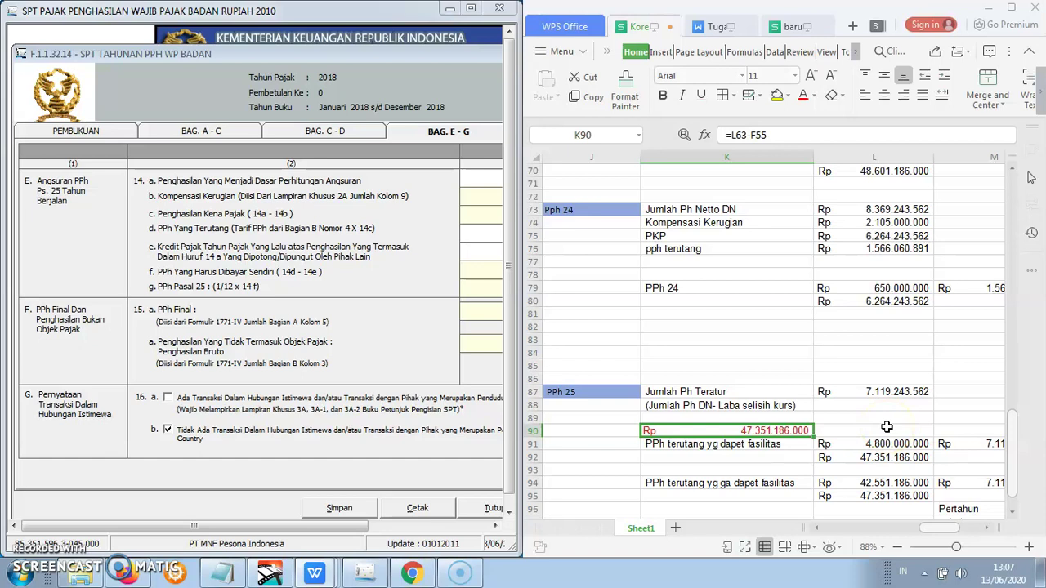
{"action": "left_click", "coordinate": [1014, 512]}
{"action": "left_click", "coordinate": [1013, 510]}
{"action": "left_click", "coordinate": [1015, 506]}
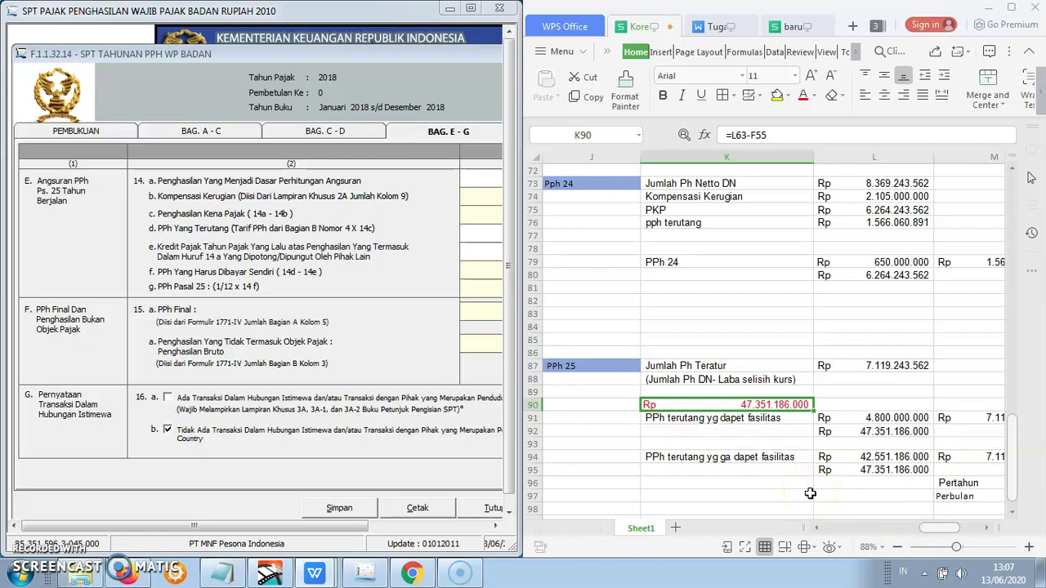
- Trace the facilitated (4.800.000.000) and non-facilitated (42.551.186.000) PPh rows through the 25% tax and monthly instalment formulas
{"action": "left_click", "coordinate": [713, 417]}
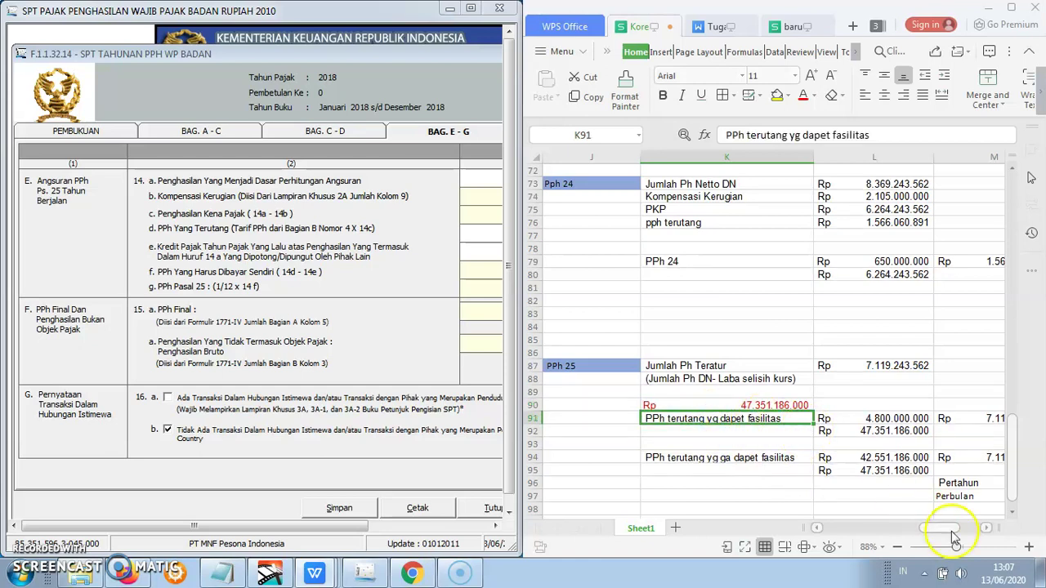
{"action": "left_click_drag", "start_coordinate": [945, 529], "coordinate": [950, 534]}
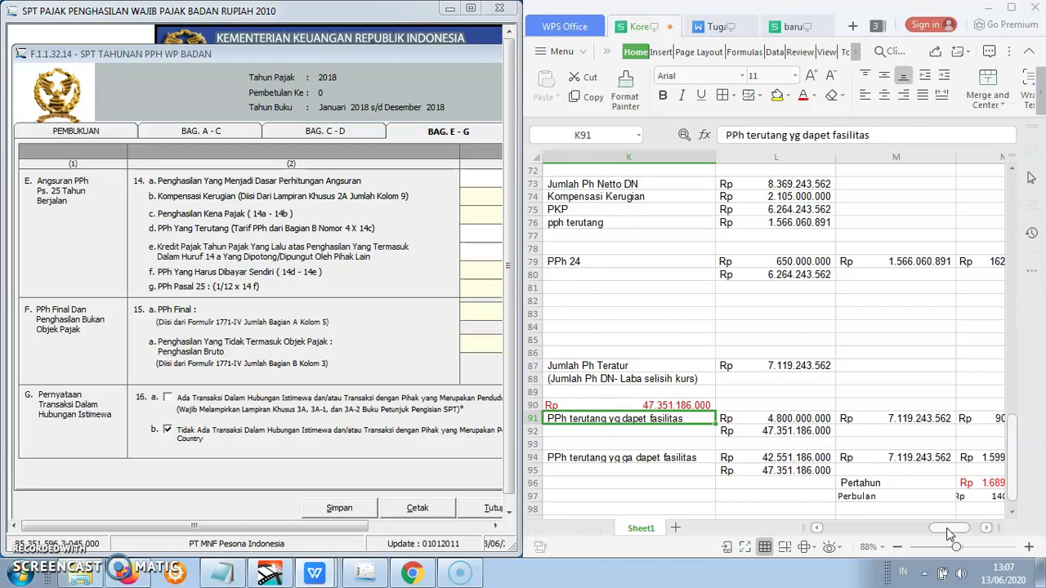
{"action": "left_click", "coordinate": [797, 420]}
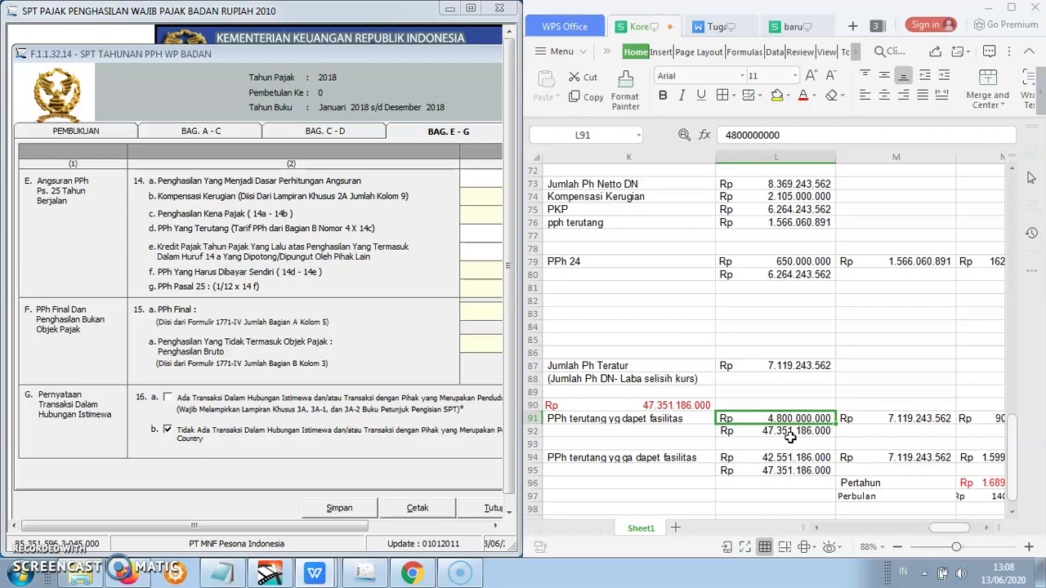
{"action": "left_click", "coordinate": [704, 407]}
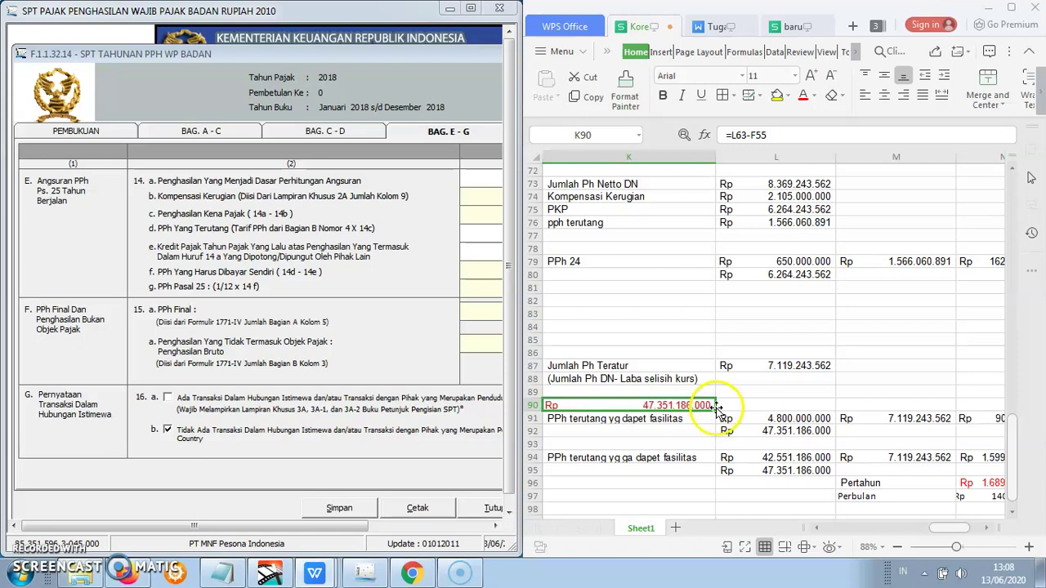
{"action": "left_click", "coordinate": [753, 436]}
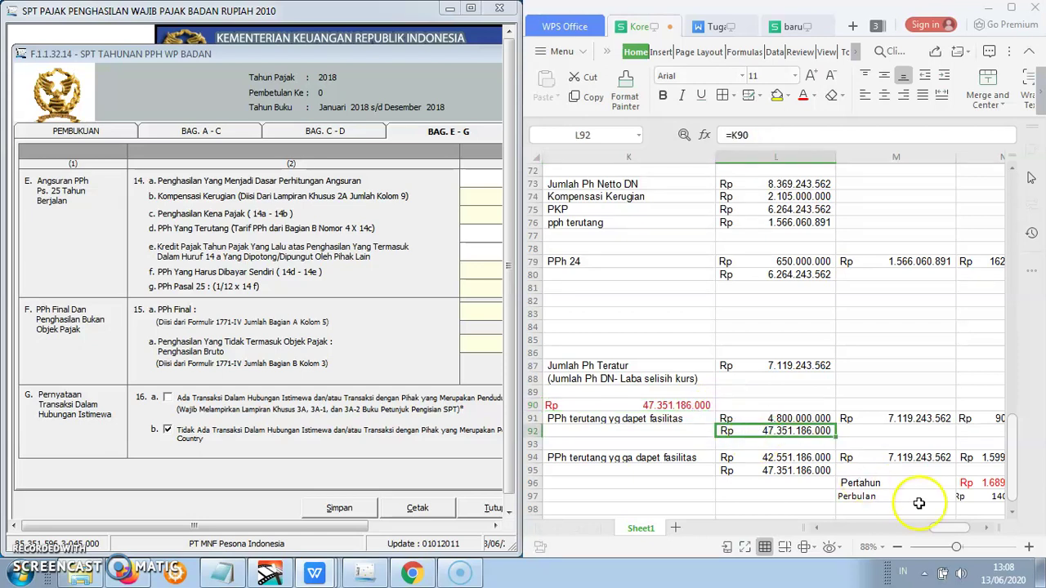
{"action": "left_click", "coordinate": [908, 419]}
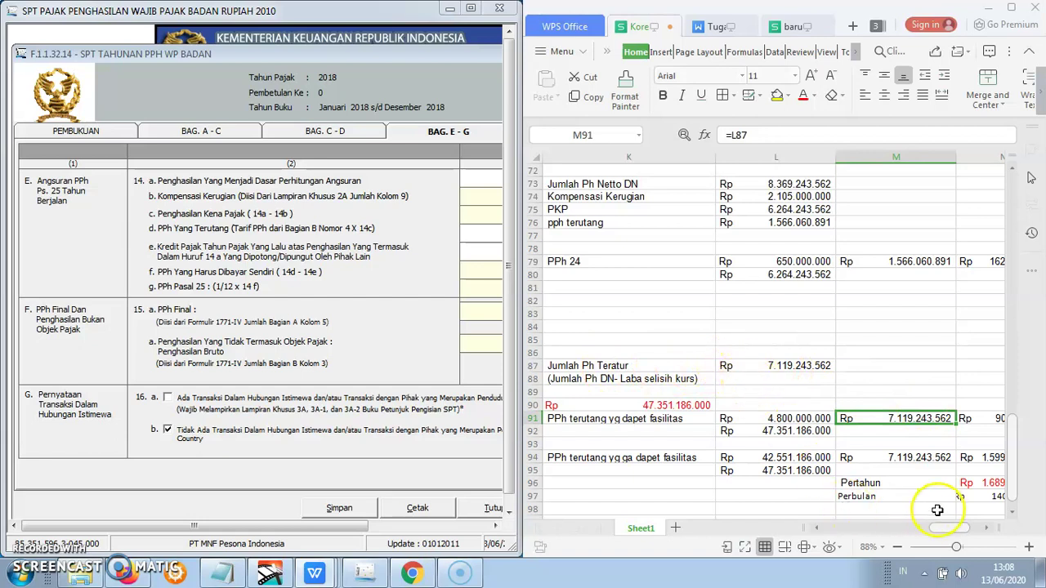
{"action": "left_click_drag", "start_coordinate": [949, 529], "coordinate": [954, 529]}
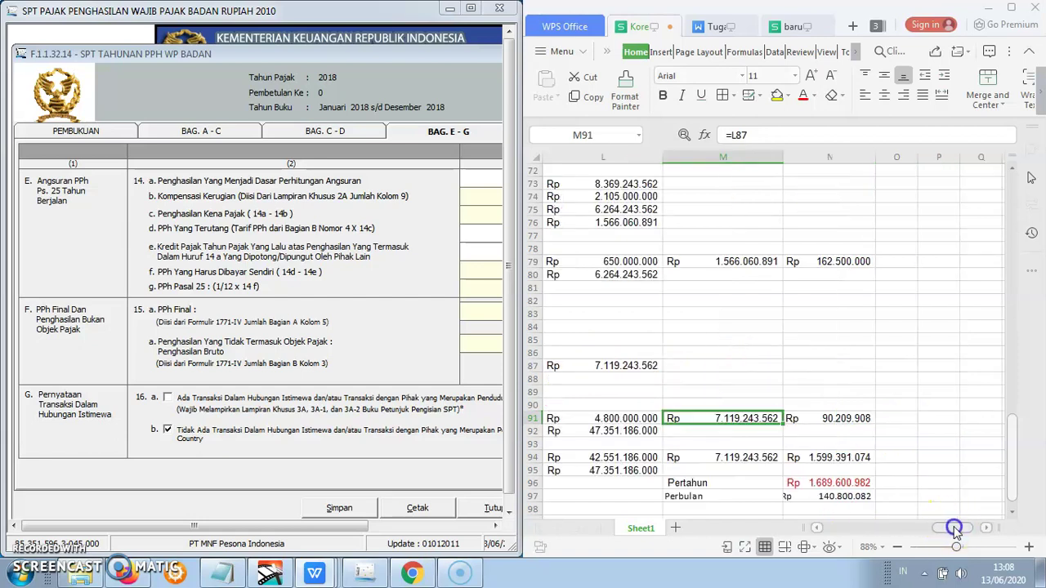
{"action": "left_click", "coordinate": [827, 418]}
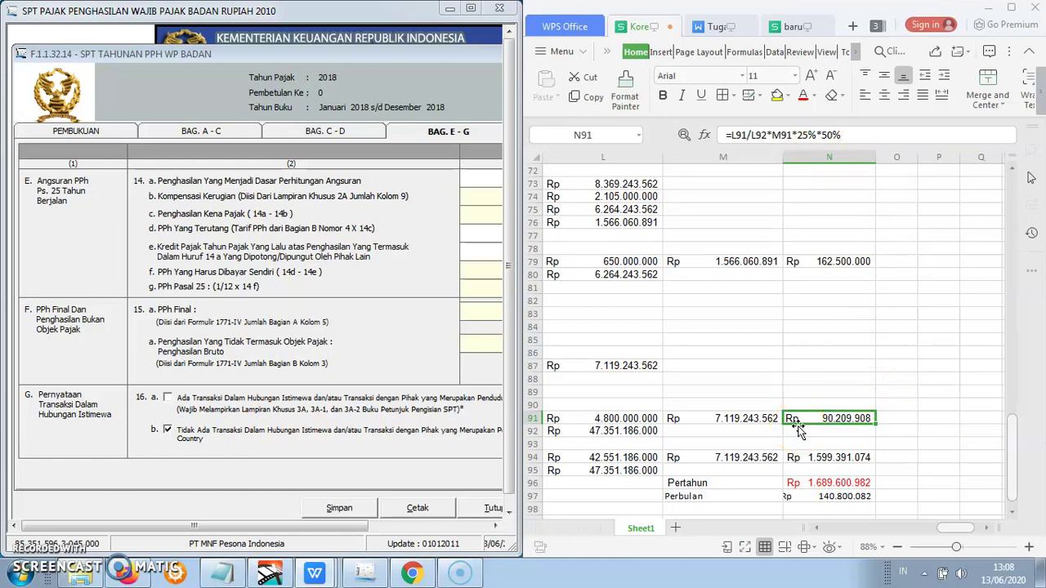
{"action": "left_click", "coordinate": [811, 425]}
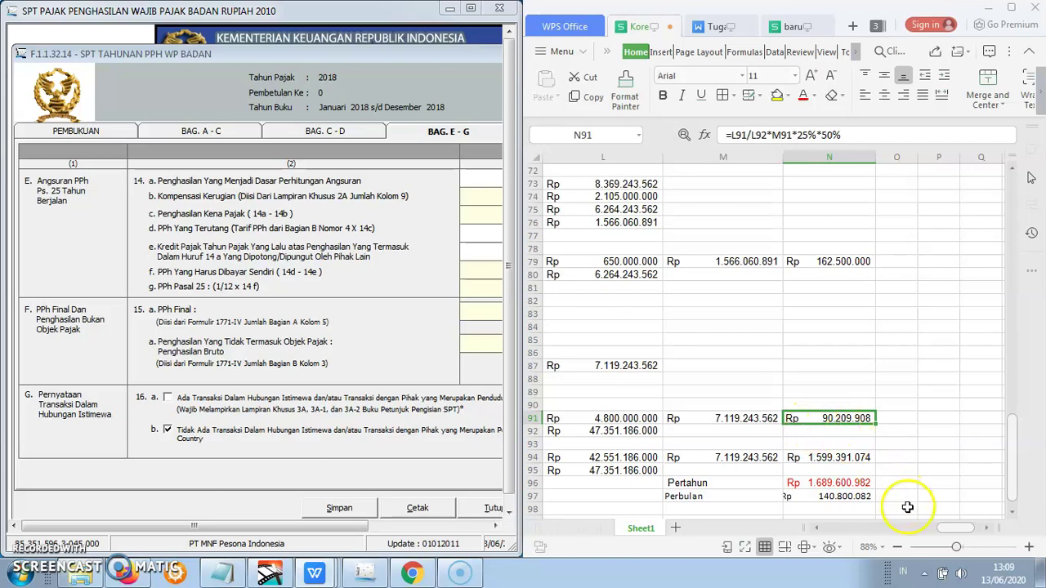
{"action": "left_click_drag", "start_coordinate": [945, 527], "coordinate": [917, 532]}
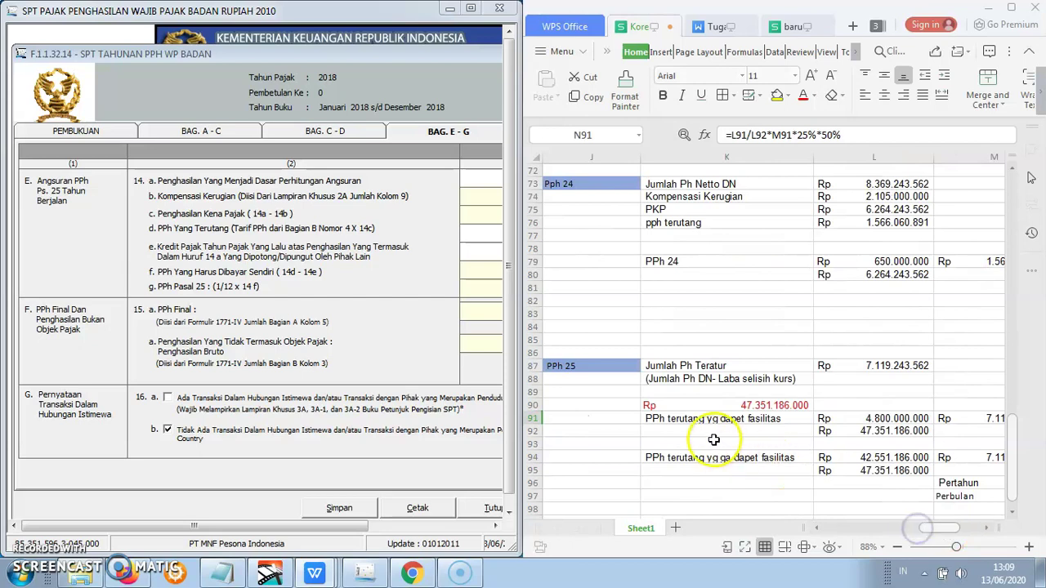
{"action": "left_click", "coordinate": [746, 458]}
{"action": "left_click", "coordinate": [834, 457]}
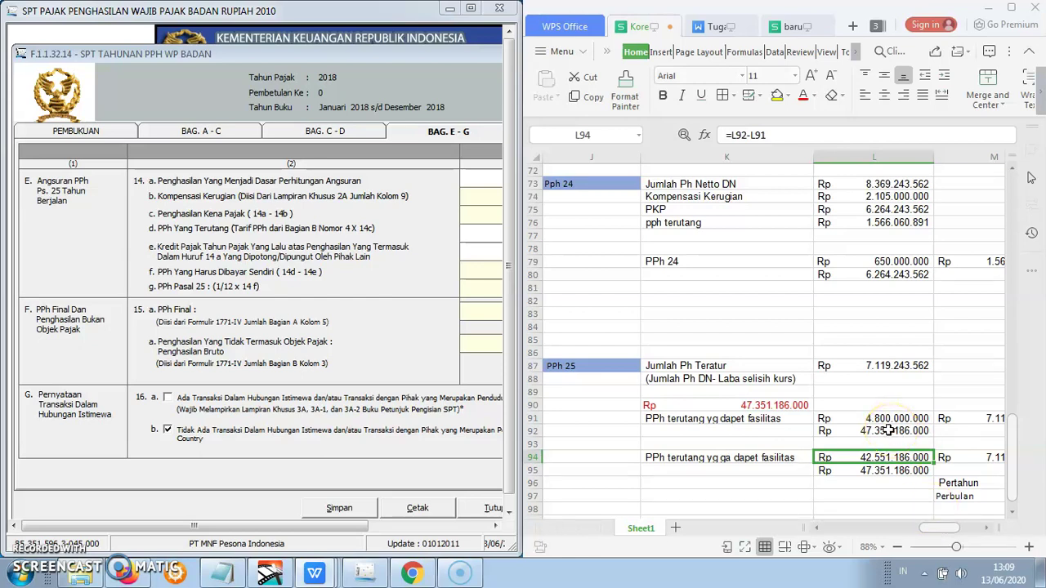
{"action": "left_click", "coordinate": [889, 431]}
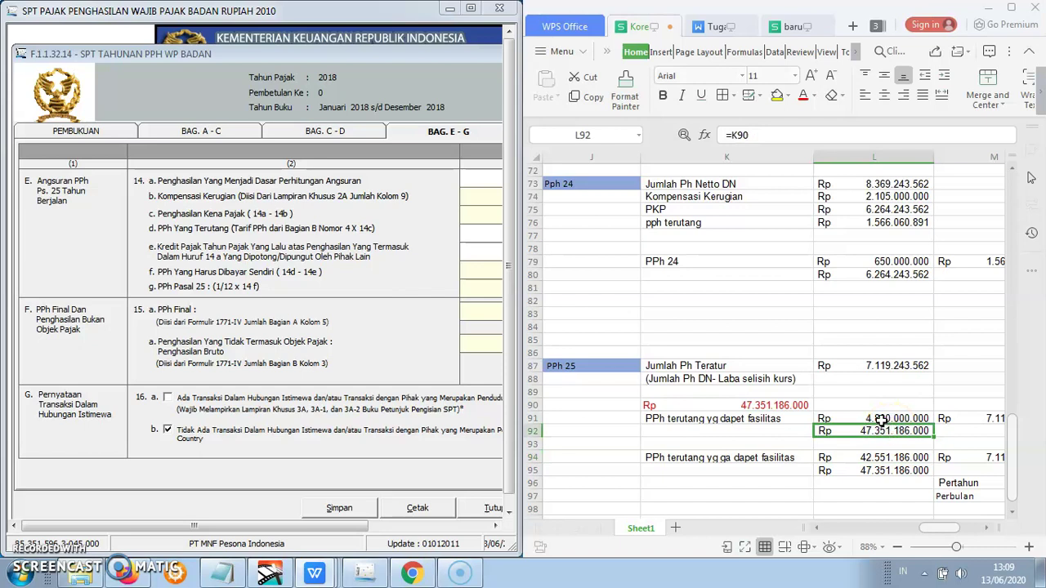
{"action": "left_click", "coordinate": [880, 418]}
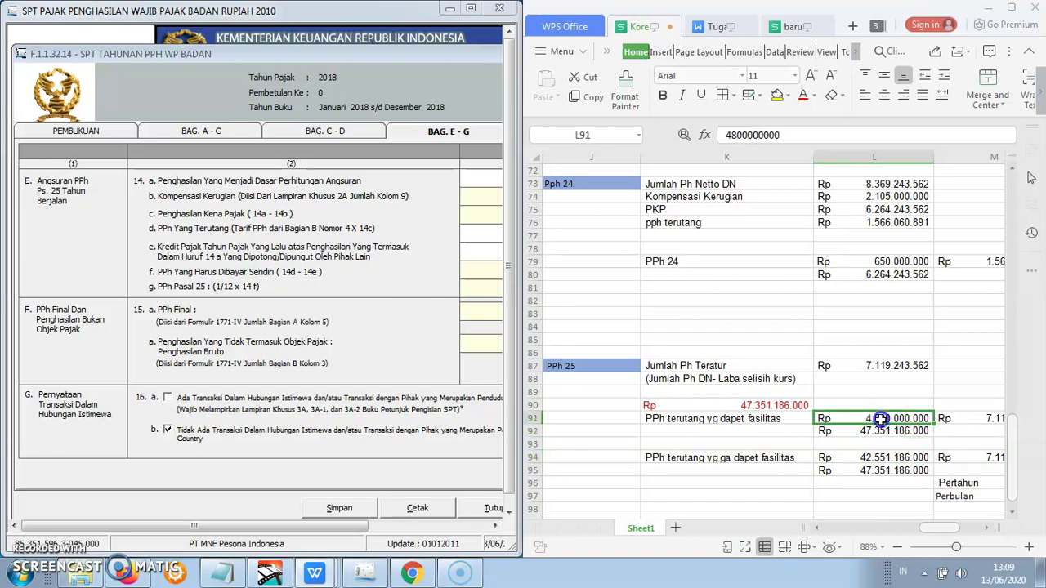
{"action": "left_click", "coordinate": [875, 458]}
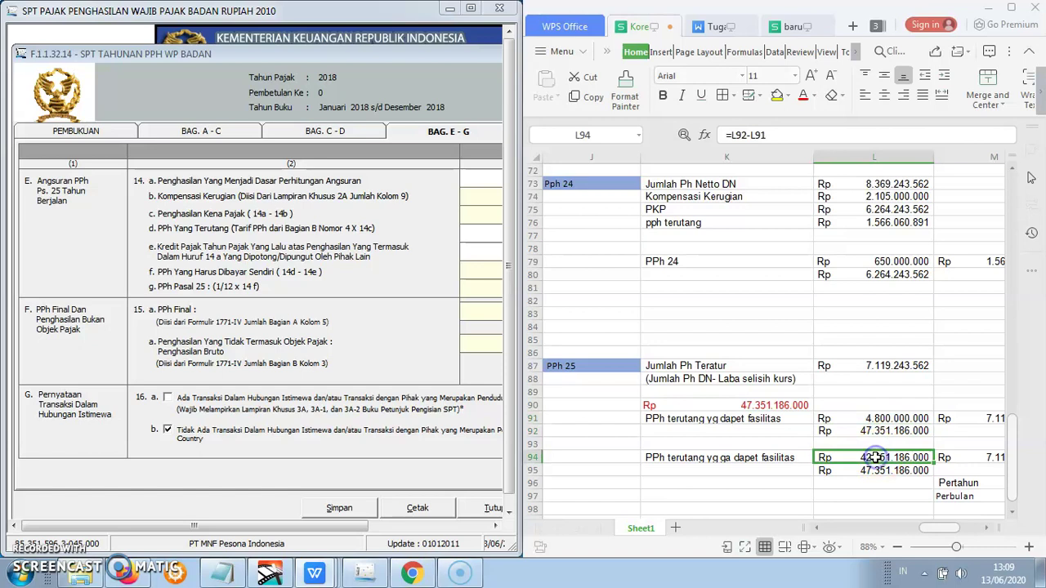
{"action": "left_click_drag", "start_coordinate": [930, 529], "coordinate": [942, 527]}
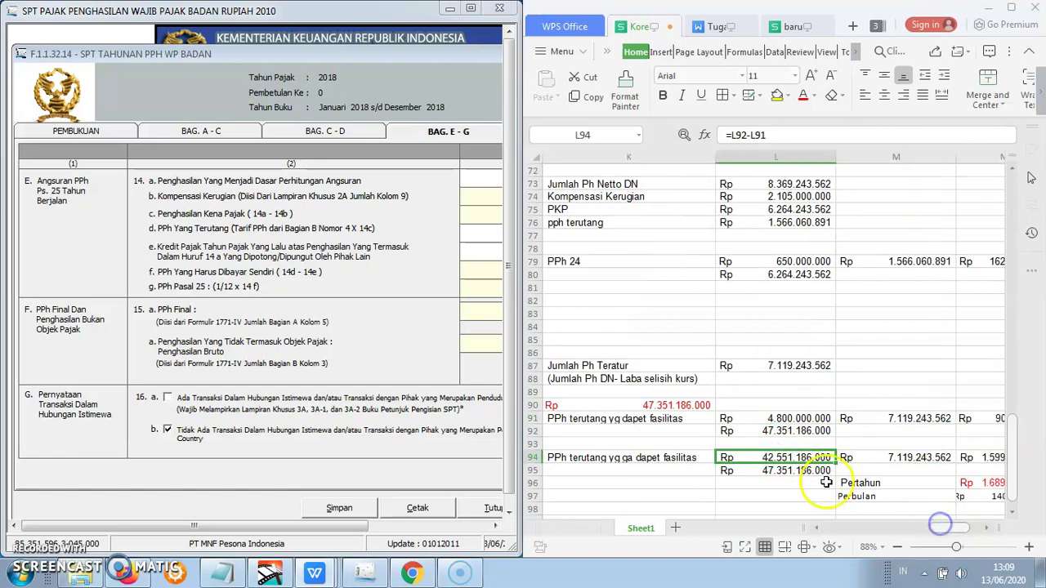
{"action": "left_click", "coordinate": [797, 471]}
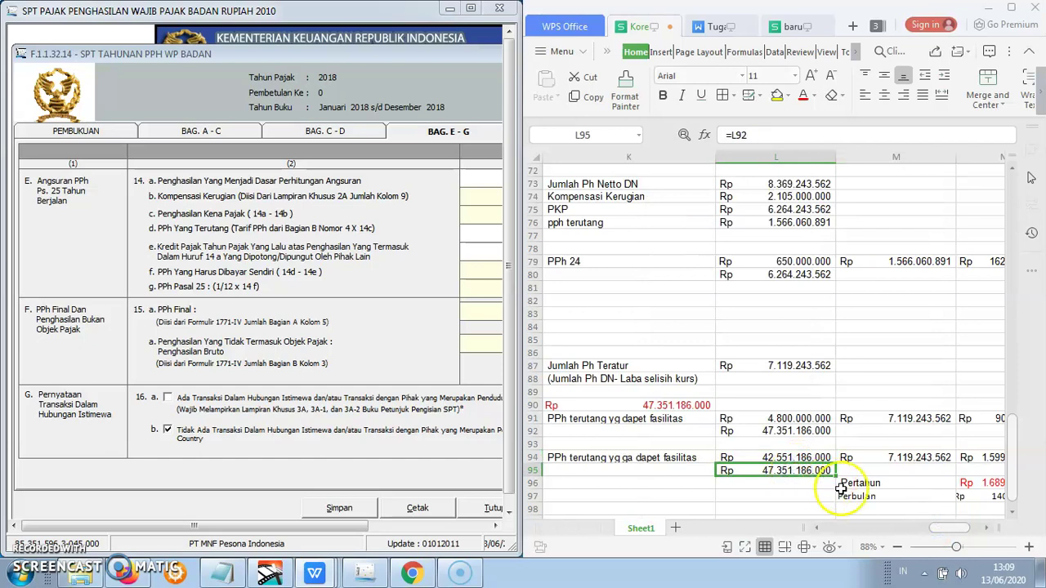
{"action": "left_click", "coordinate": [907, 457]}
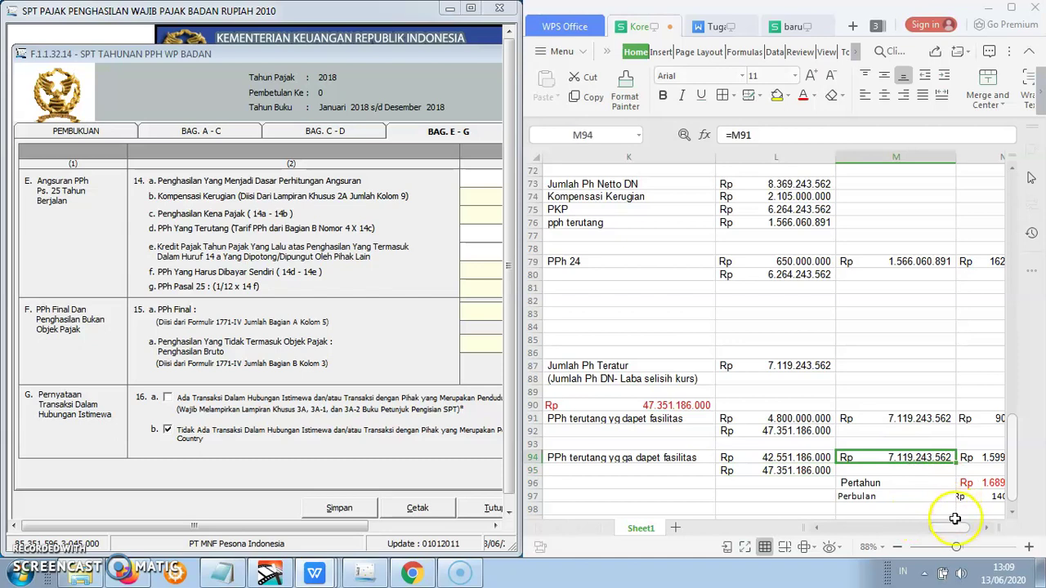
{"action": "left_click_drag", "start_coordinate": [955, 527], "coordinate": [962, 528]}
{"action": "left_click", "coordinate": [805, 420]}
{"action": "left_click", "coordinate": [818, 458]}
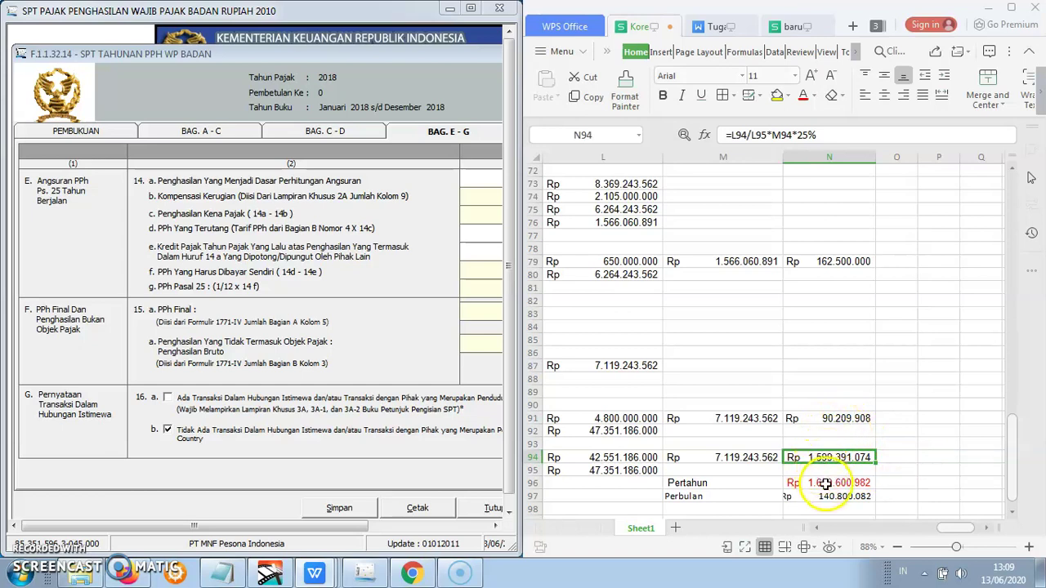
{"action": "left_click", "coordinate": [826, 483]}
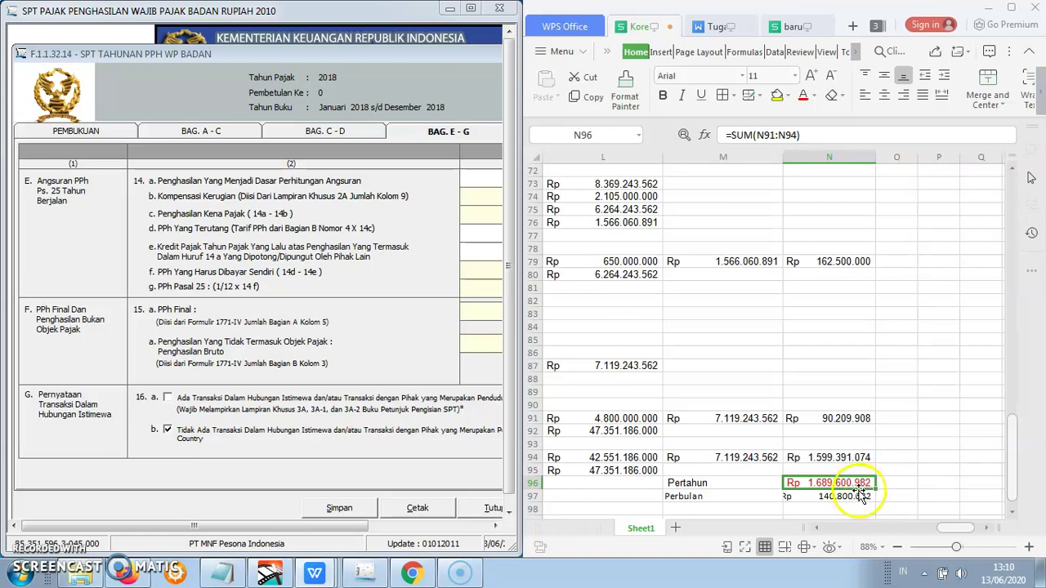
{"action": "left_click", "coordinate": [830, 496]}
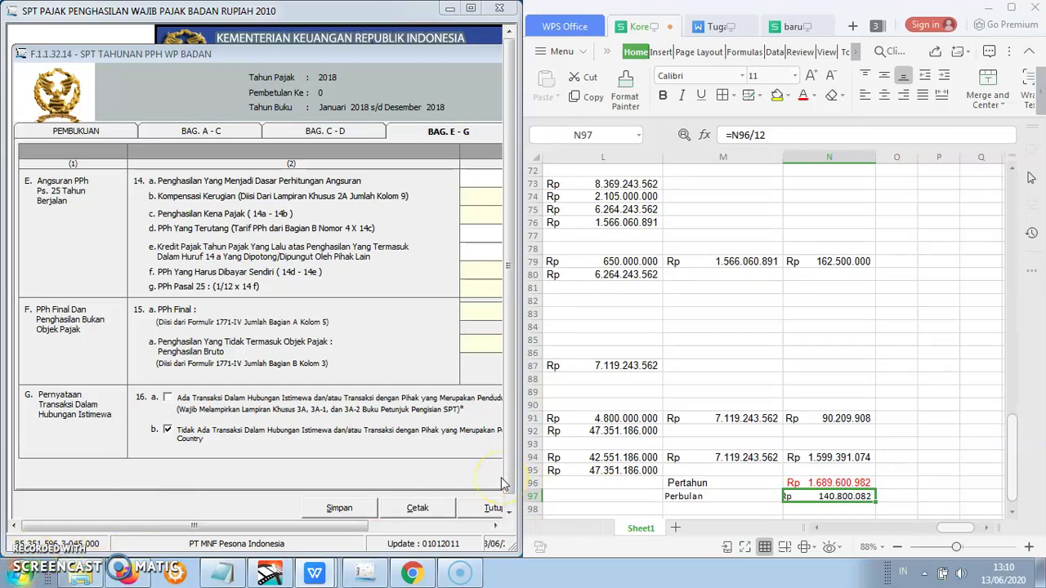
{"action": "left_click", "coordinate": [364, 530]}
{"action": "left_click_drag", "start_coordinate": [364, 530], "coordinate": [446, 530]}
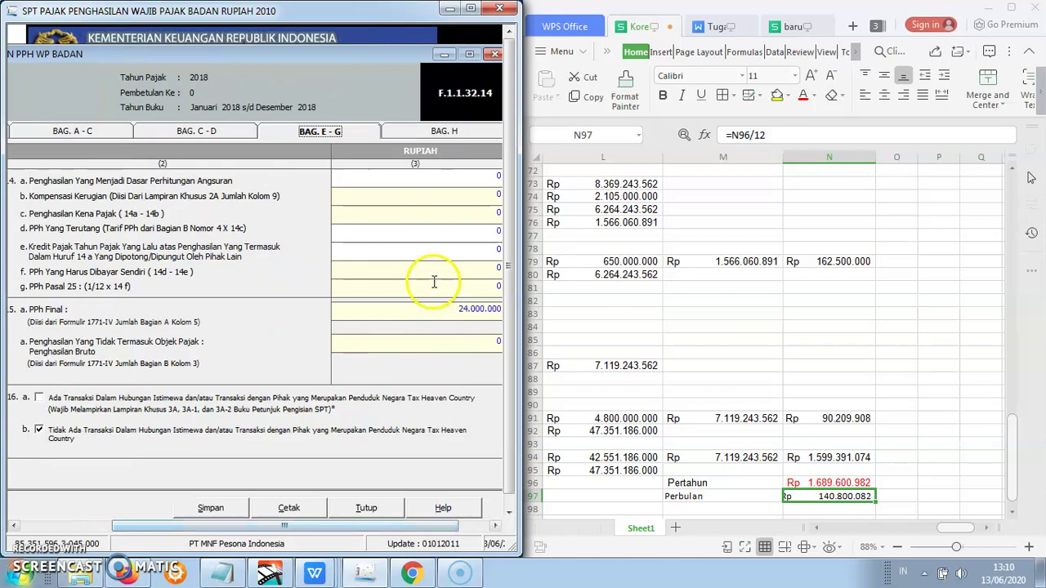
{"action": "left_click", "coordinate": [487, 178]}
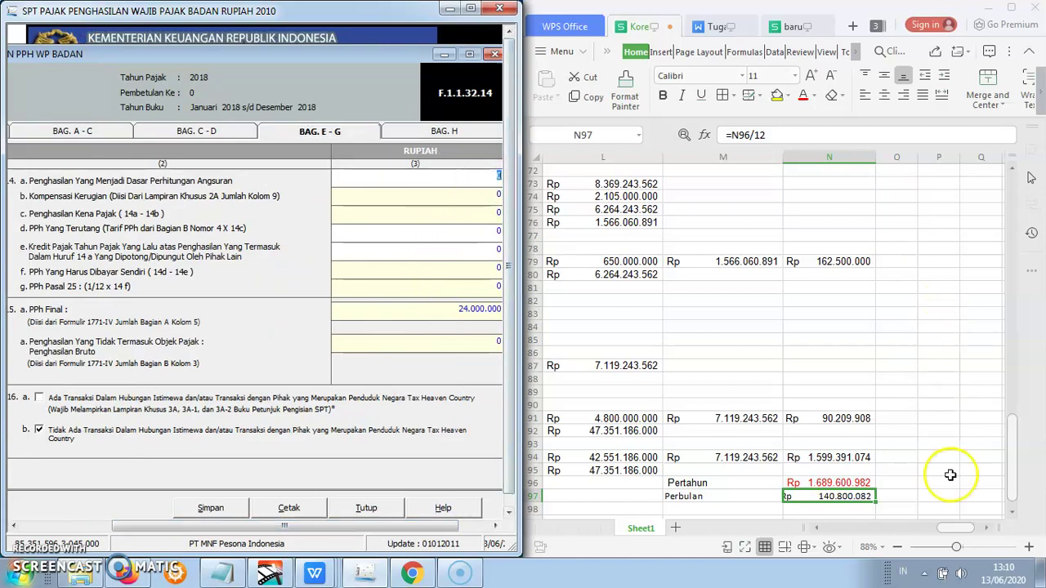
{"action": "left_click", "coordinate": [948, 531]}
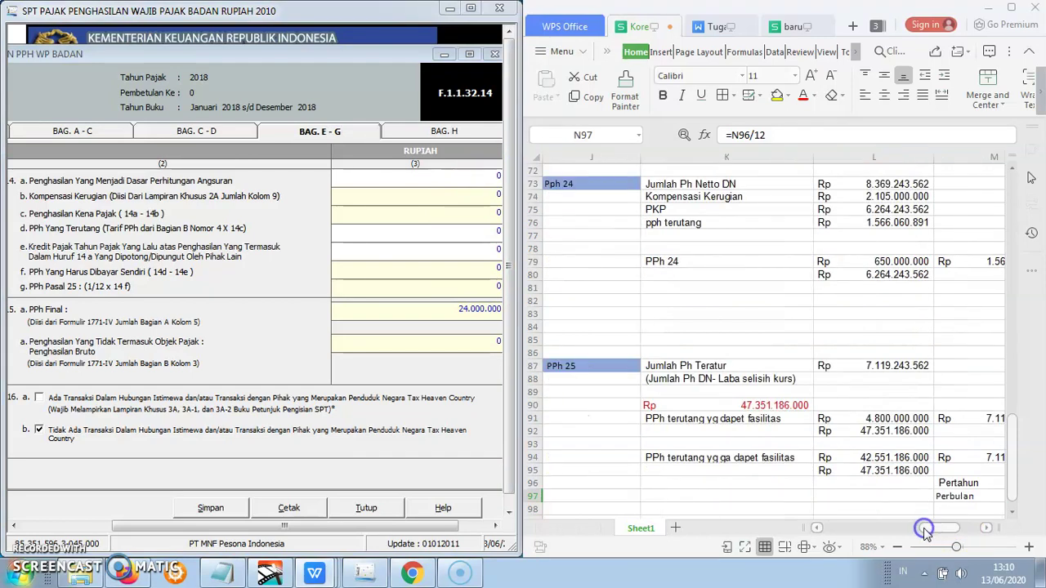
{"action": "left_click", "coordinate": [900, 367]}
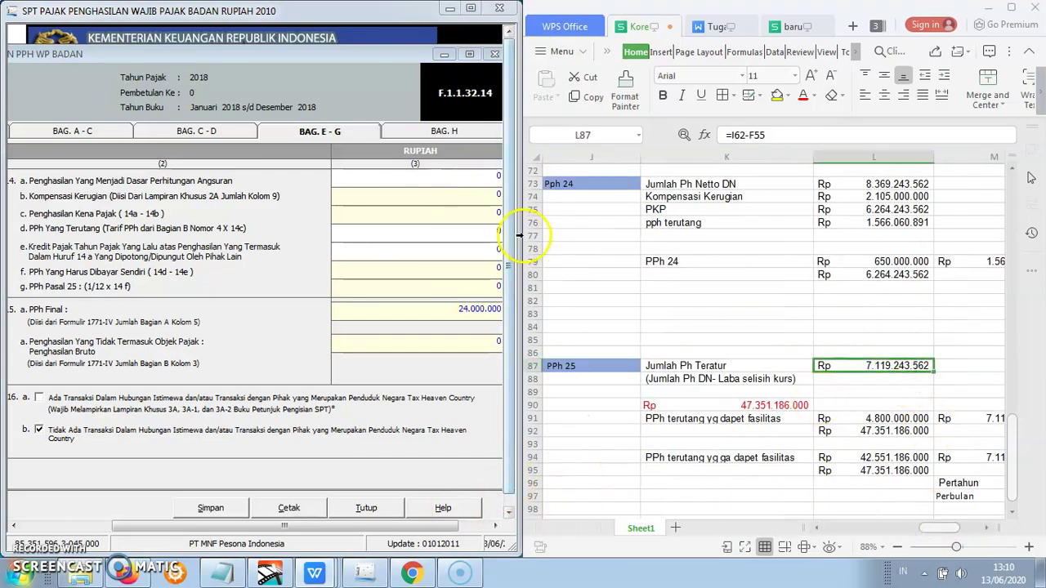
{"action": "left_click", "coordinate": [500, 178]}
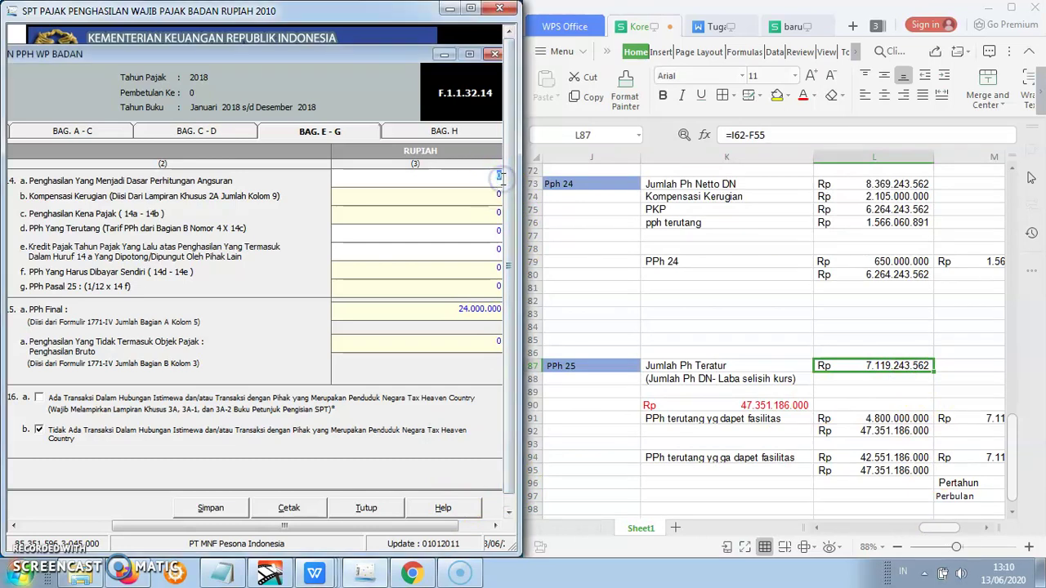
{"action": "type", "text": "7119243562"}
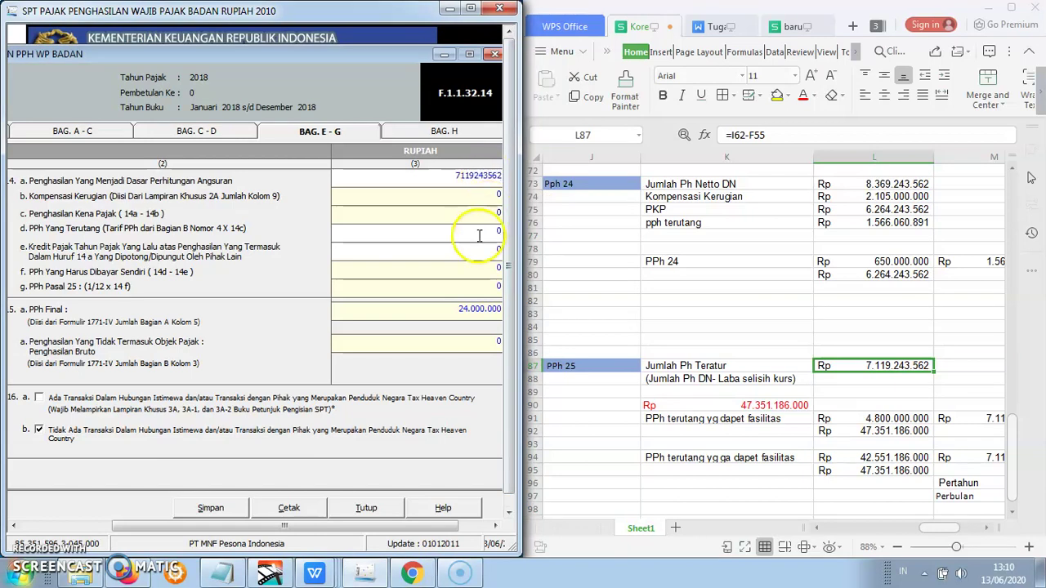
{"action": "left_click", "coordinate": [434, 223]}
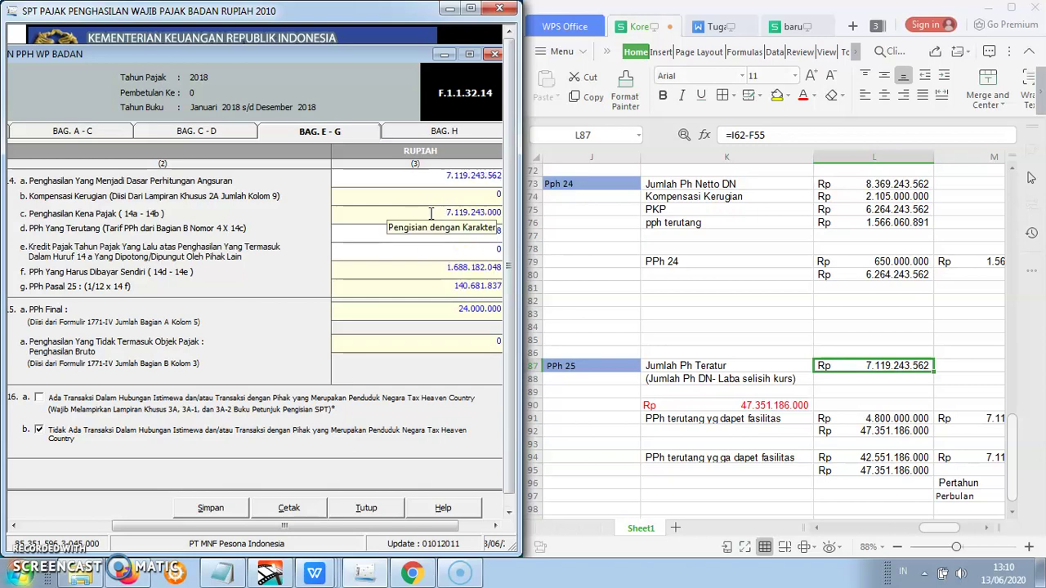
{"action": "left_click", "coordinate": [425, 198]}
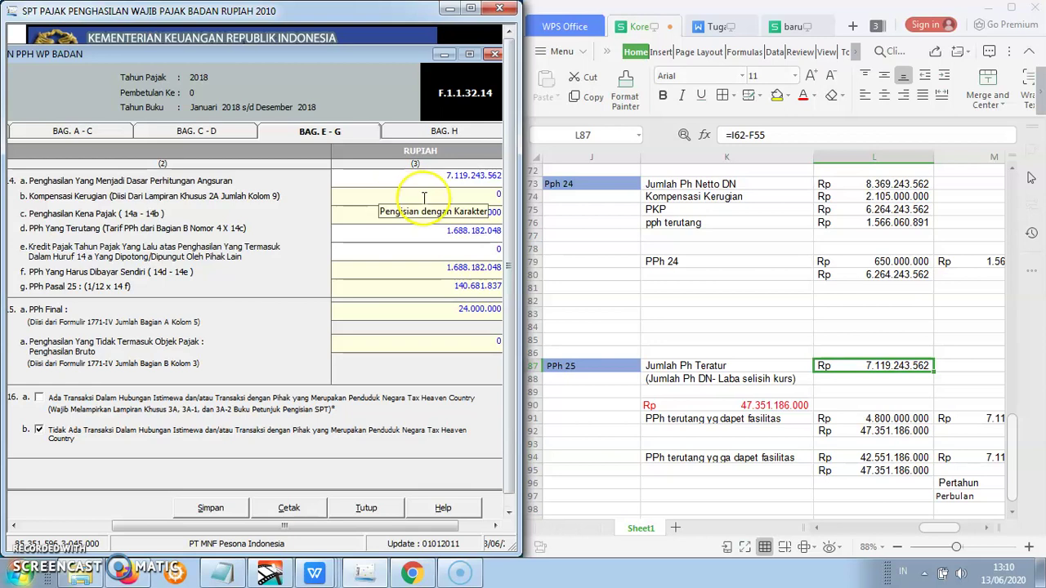
{"action": "left_click", "coordinate": [488, 198]}
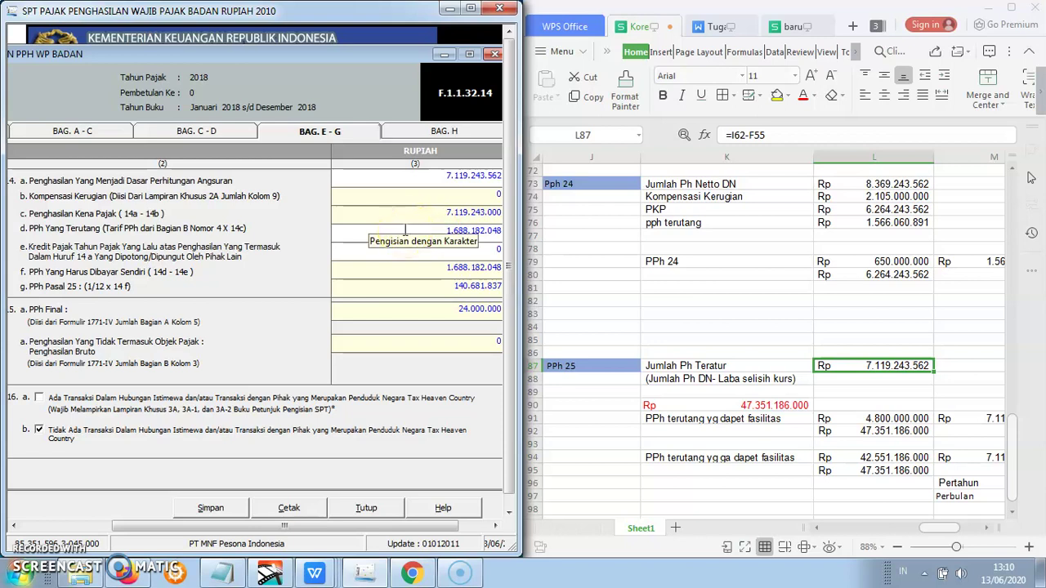
{"action": "left_click", "coordinate": [406, 231]}
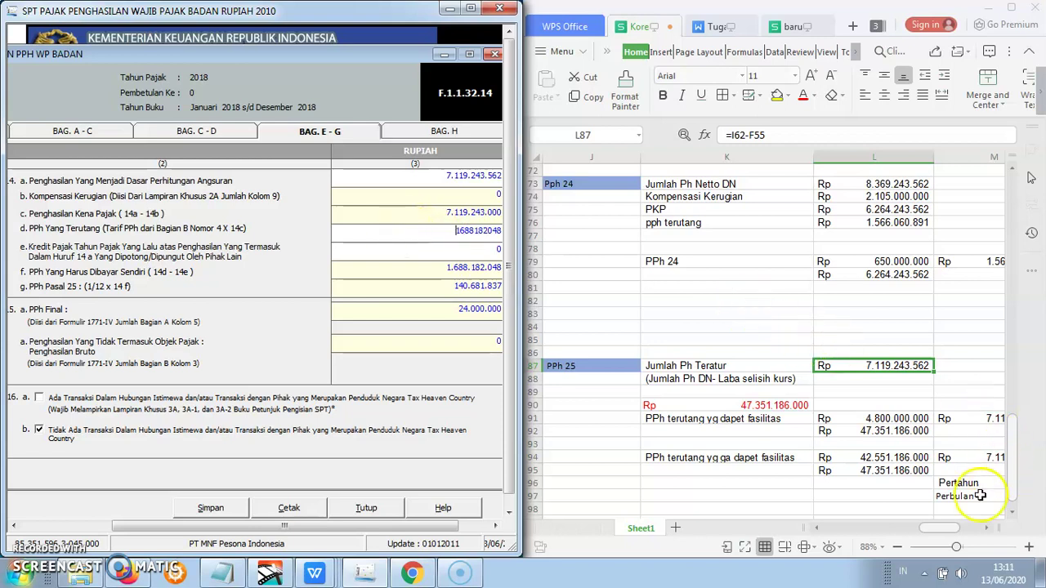
{"action": "left_click", "coordinate": [973, 527]}
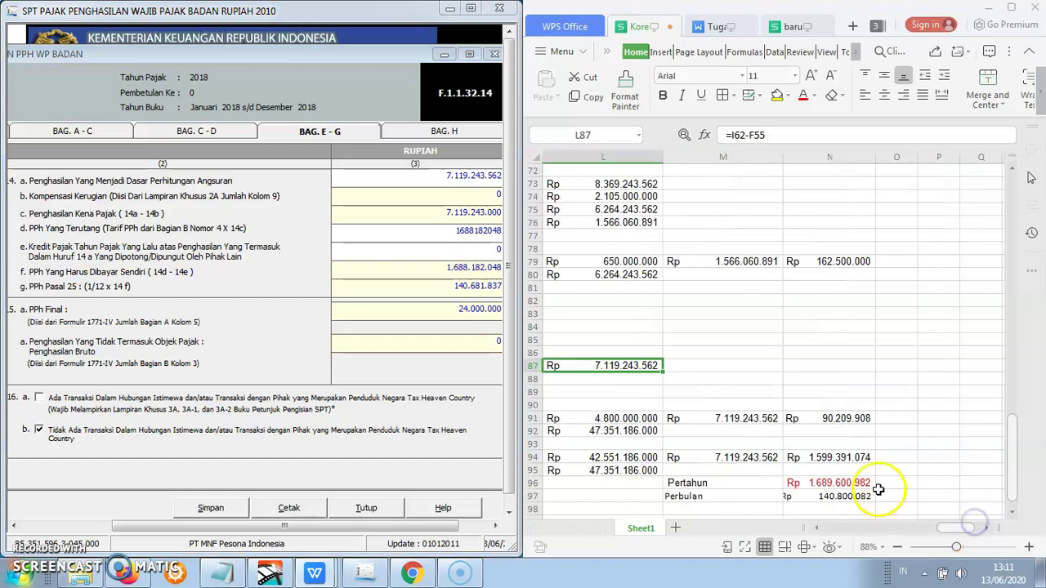
{"action": "left_click", "coordinate": [852, 486]}
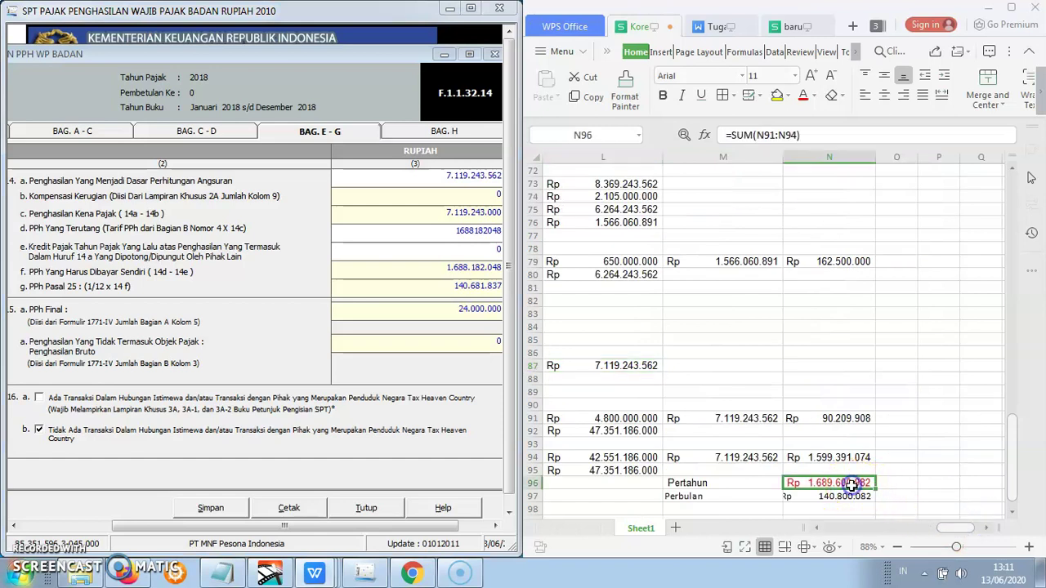
{"action": "key", "text": "ctrl+c"}
{"action": "left_click", "coordinate": [458, 231]}
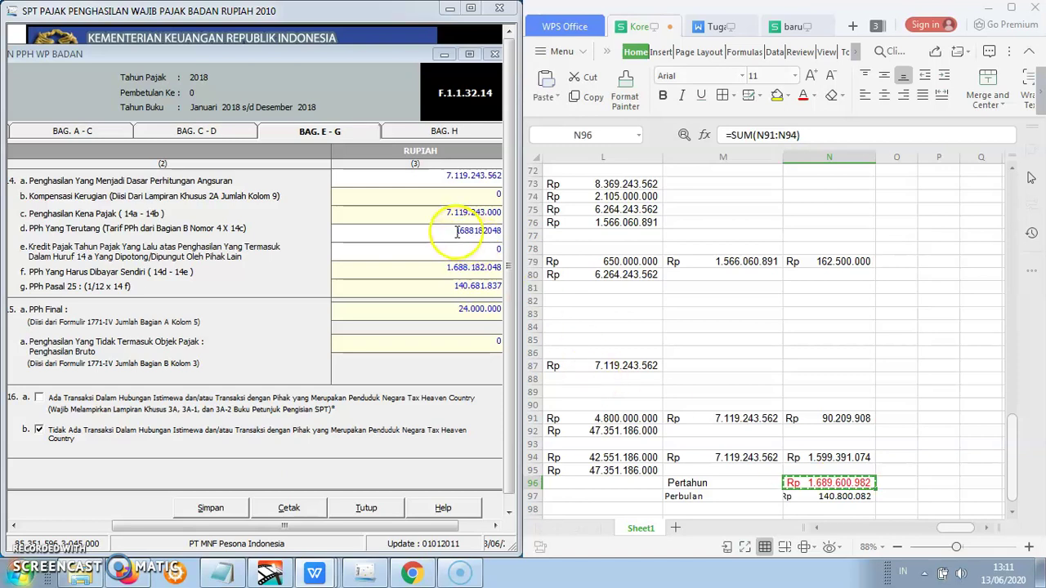
{"action": "left_click_drag", "start_coordinate": [458, 231], "coordinate": [510, 239]}
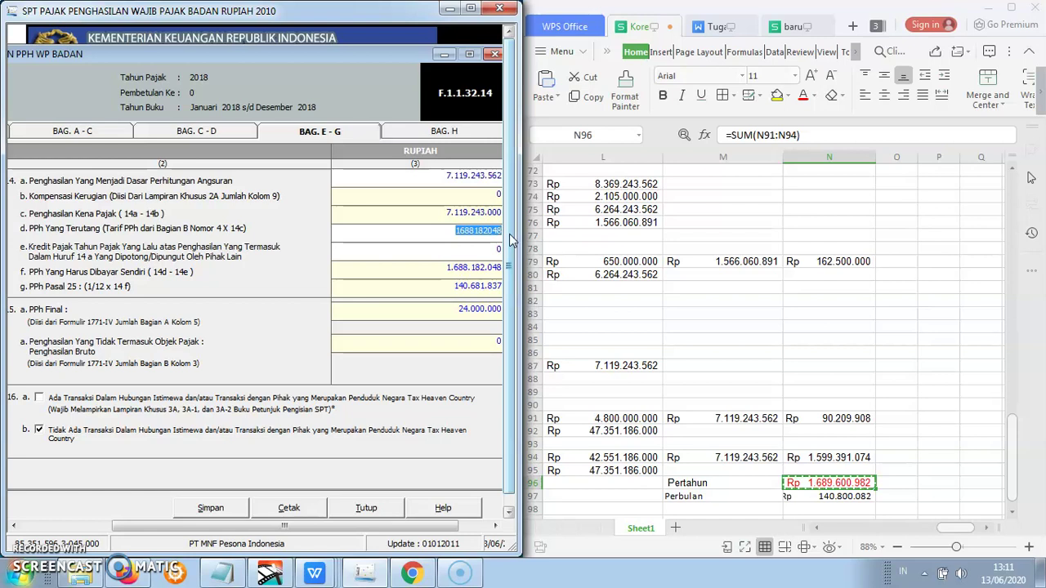
{"action": "type", "text": "16896009"}
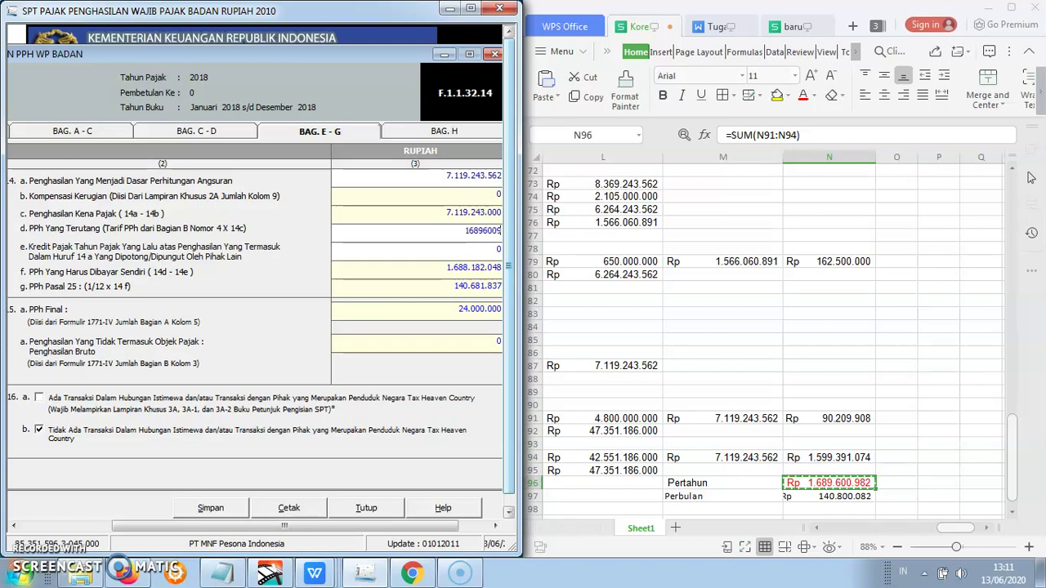
{"action": "key", "text": "Tab"}
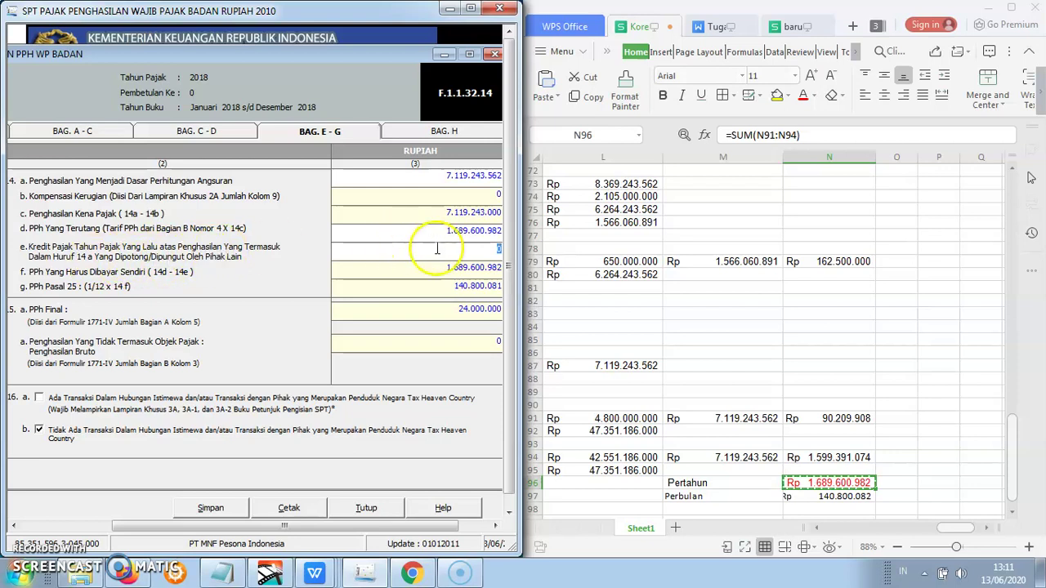
{"action": "left_click", "coordinate": [504, 253]}
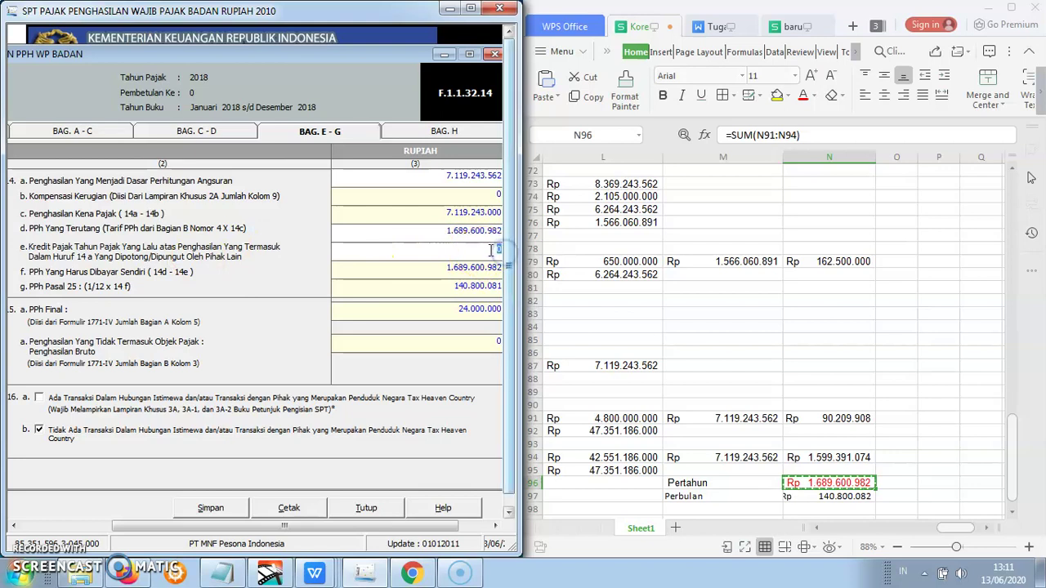
{"action": "left_click", "coordinate": [112, 133]}
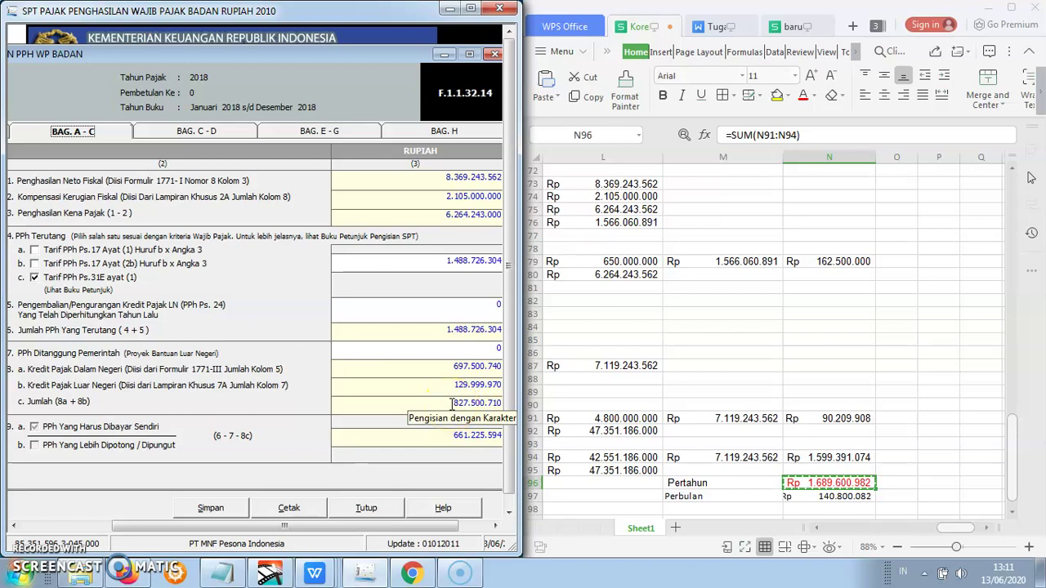
- Replace item 14e with the 8c credit total 827.500.710, giving 14f 862.100.272
{"action": "left_click_drag", "start_coordinate": [453, 404], "coordinate": [521, 404]}
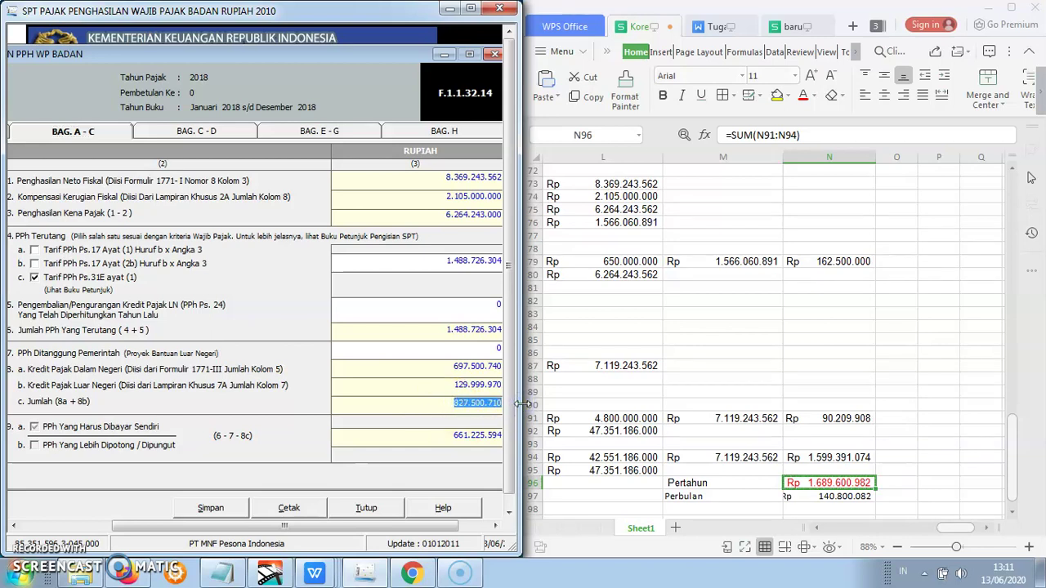
{"action": "left_click", "coordinate": [364, 135]}
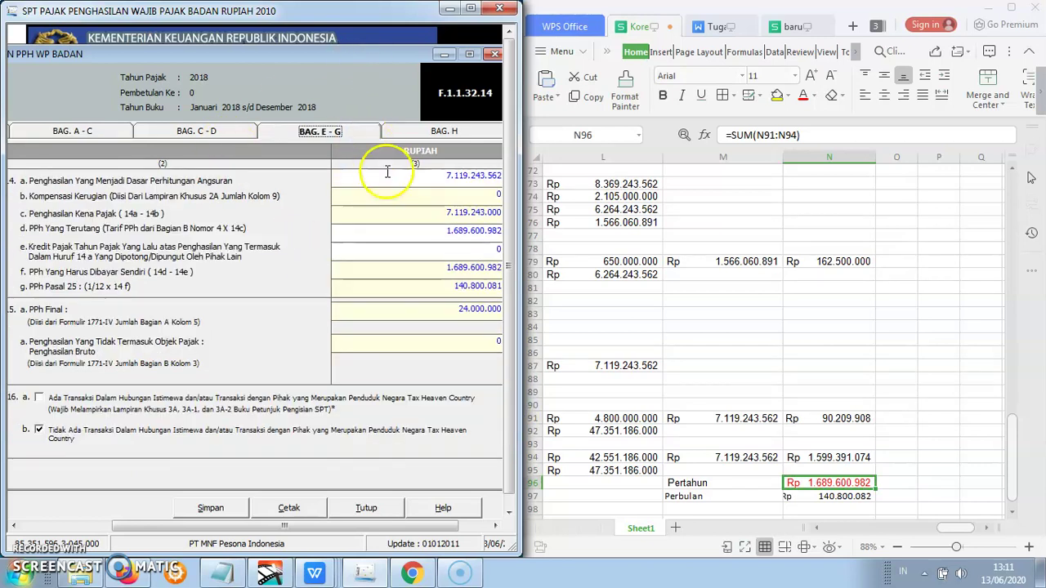
{"action": "left_click_drag", "start_coordinate": [489, 249], "coordinate": [514, 255]}
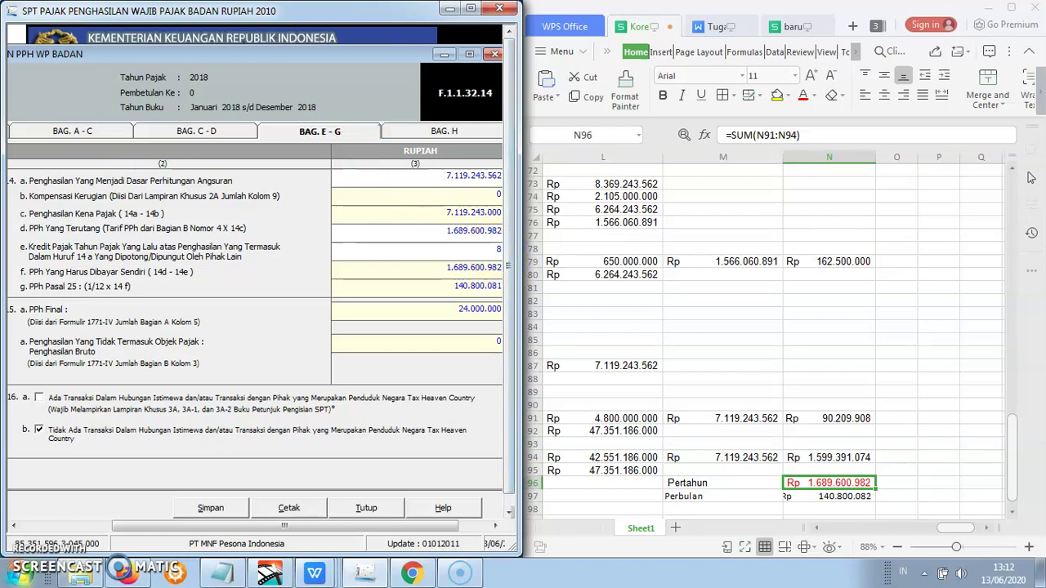
{"action": "type", "text": "827500710"}
{"action": "left_click", "coordinate": [464, 343]}
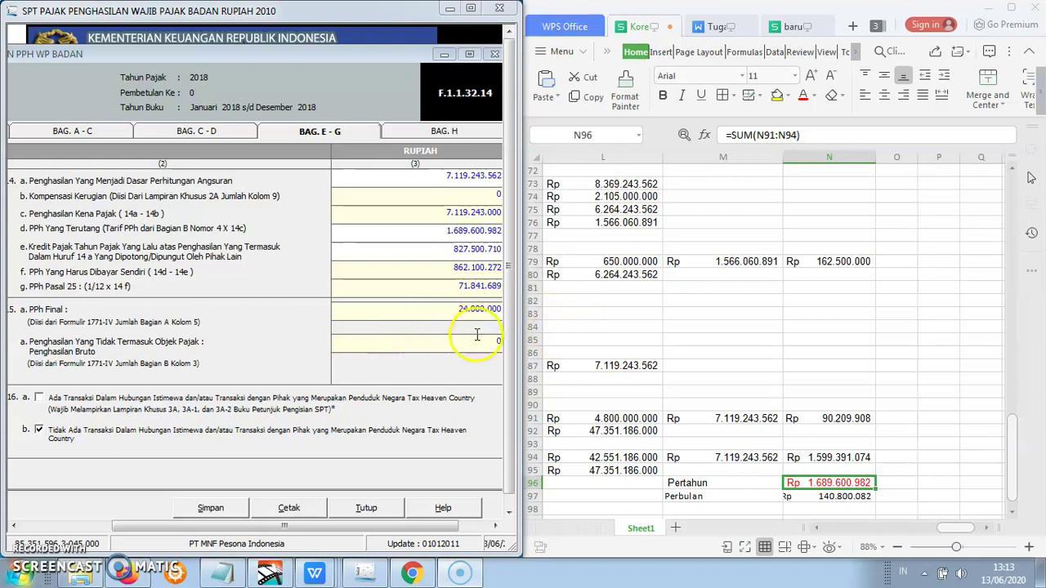
- Save the Bagian E–G entries and confirm
{"action": "left_click", "coordinate": [505, 402]}
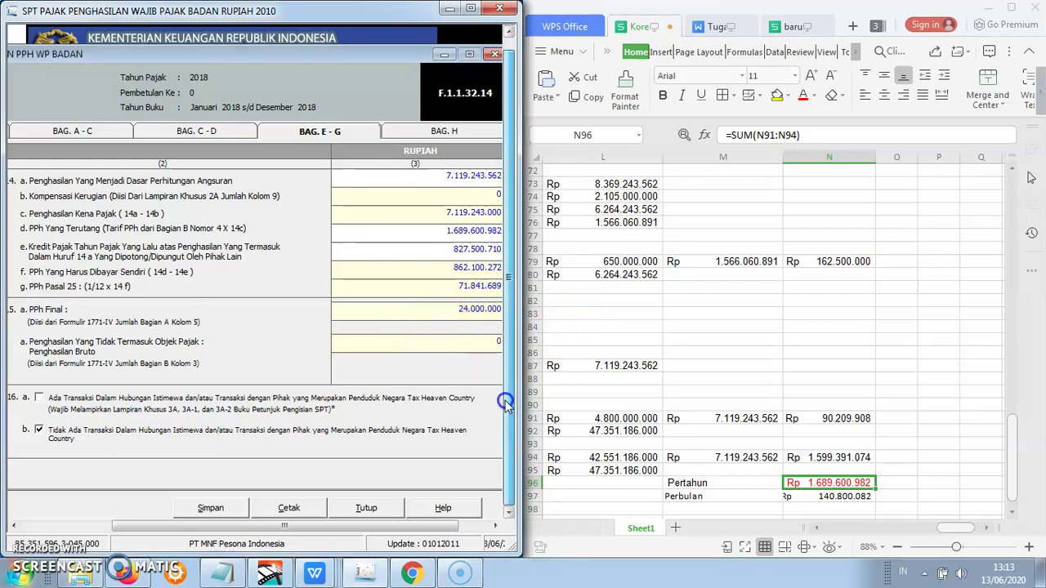
{"action": "left_click_drag", "start_coordinate": [505, 402], "coordinate": [503, 407]}
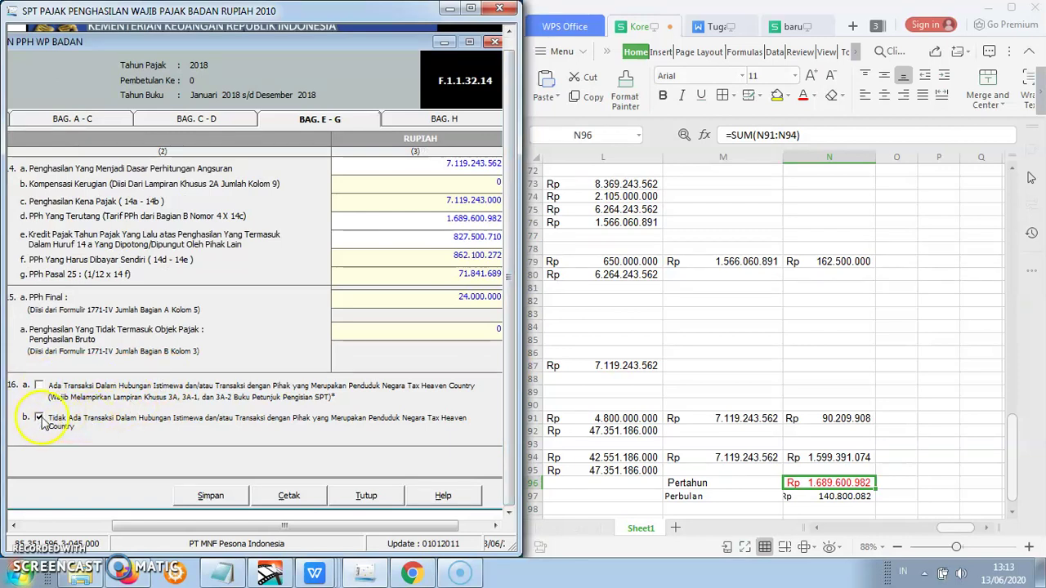
{"action": "left_click", "coordinate": [210, 497]}
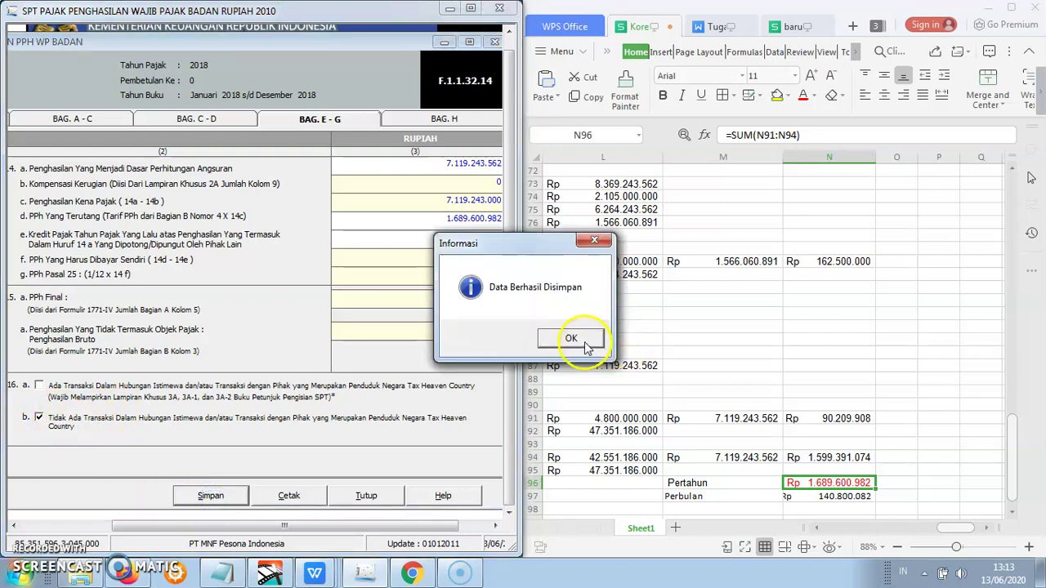
{"action": "left_click", "coordinate": [584, 343]}
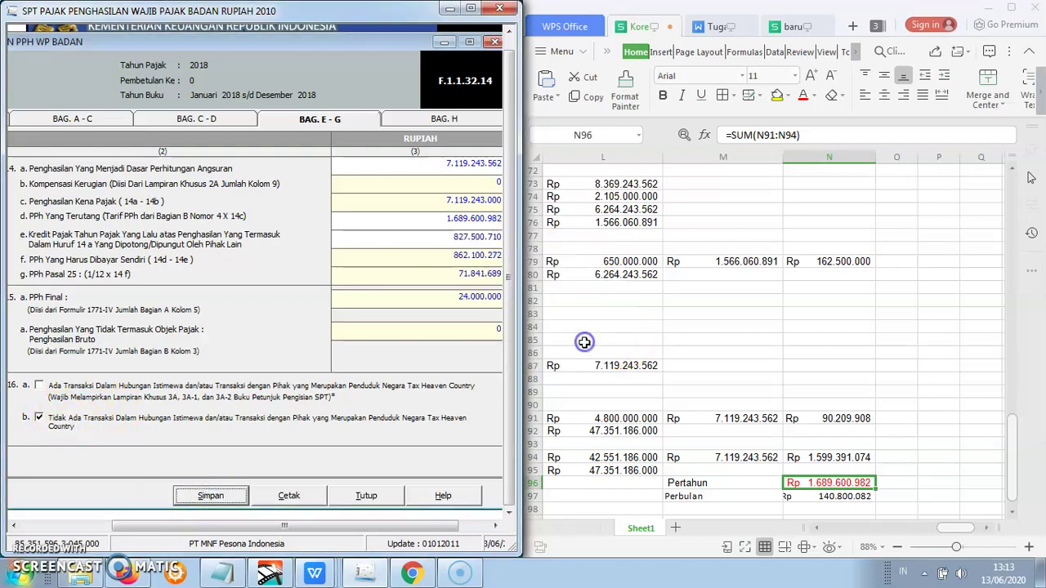
- Save the return again from Bagian H and confirm
{"action": "left_click", "coordinate": [430, 123]}
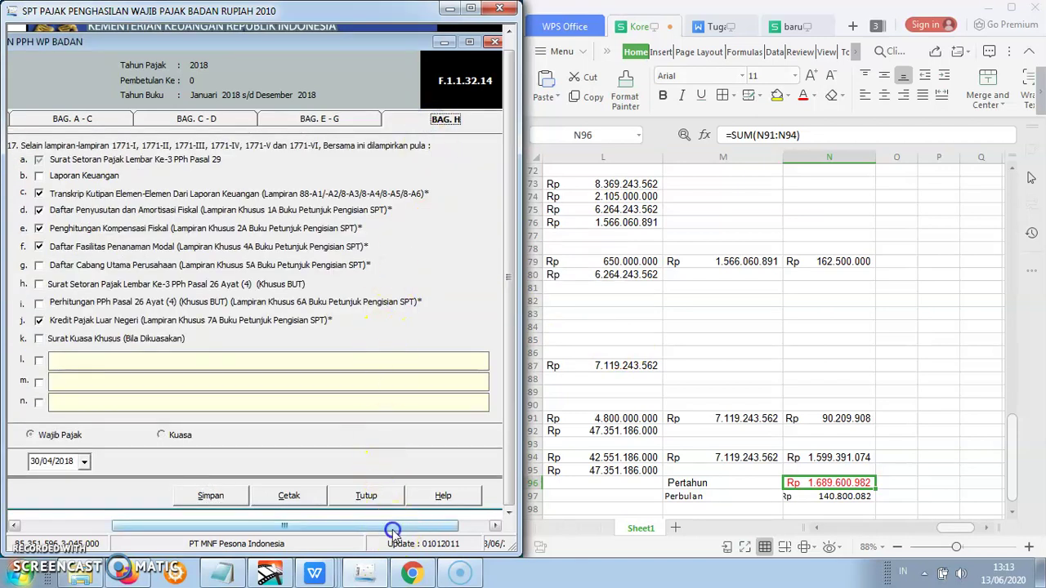
{"action": "left_click_drag", "start_coordinate": [395, 526], "coordinate": [357, 526]}
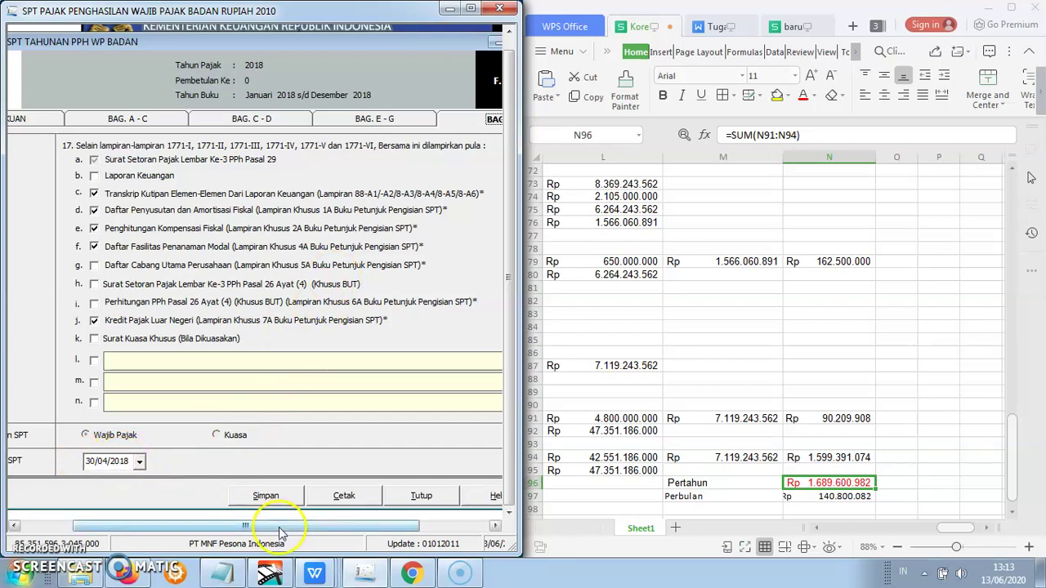
{"action": "left_click_drag", "start_coordinate": [280, 533], "coordinate": [348, 533]}
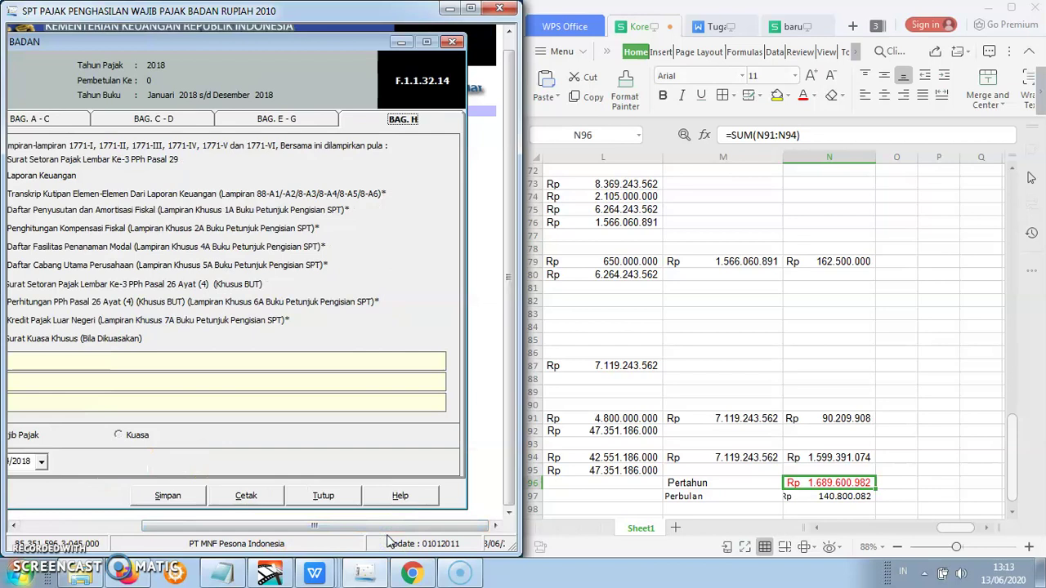
{"action": "left_click", "coordinate": [188, 499]}
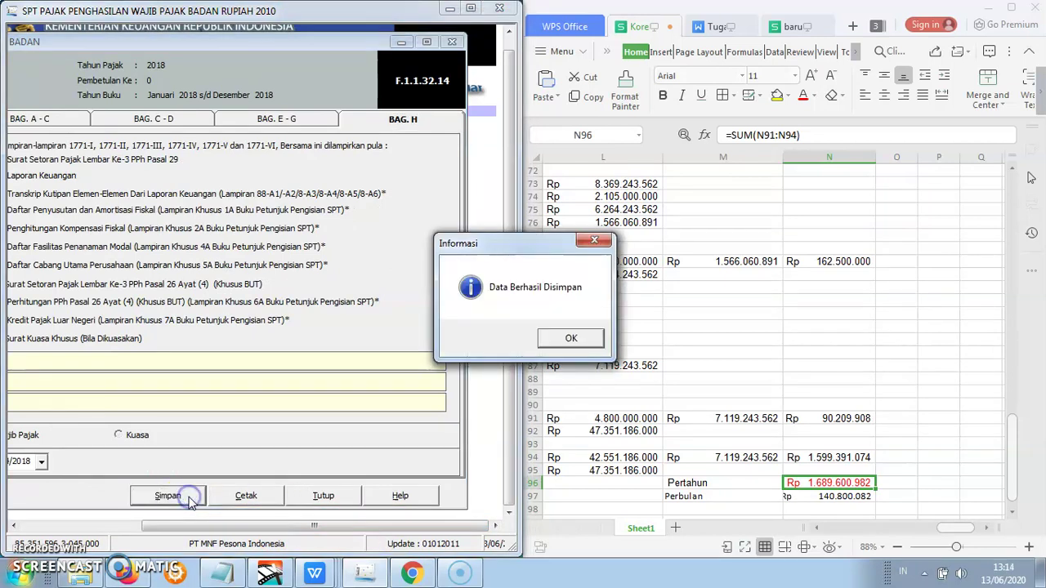
{"action": "left_click", "coordinate": [575, 335]}
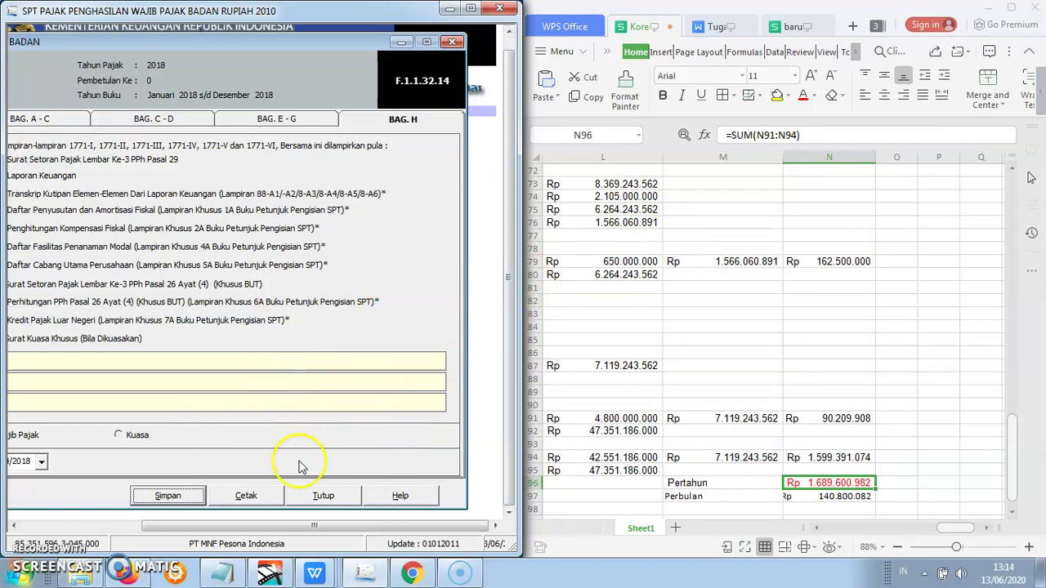
- Close the 1771 return form and maximize the main e-SPT window
{"action": "left_click", "coordinate": [320, 498]}
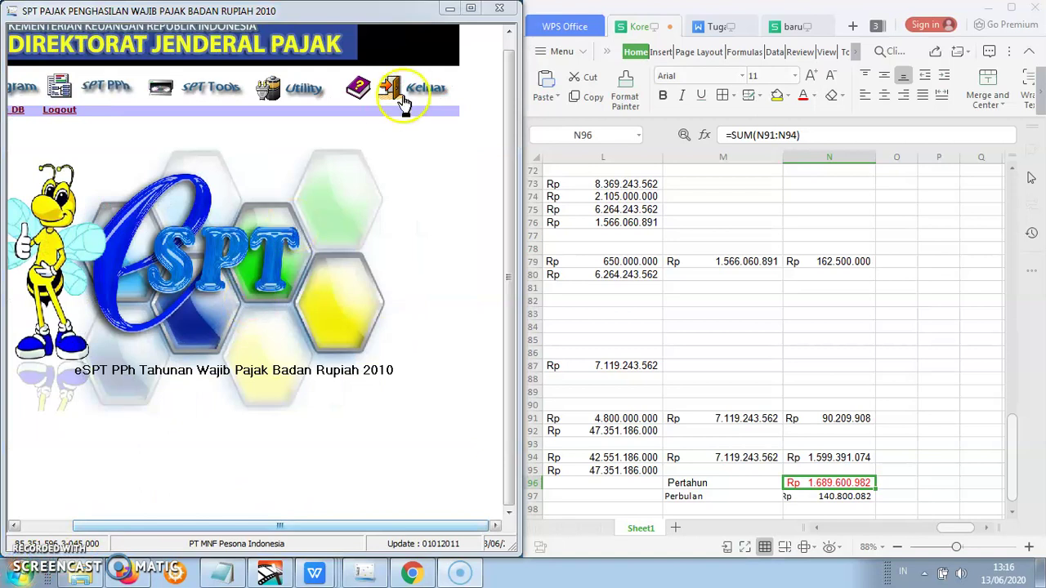
{"action": "left_click", "coordinate": [471, 9]}
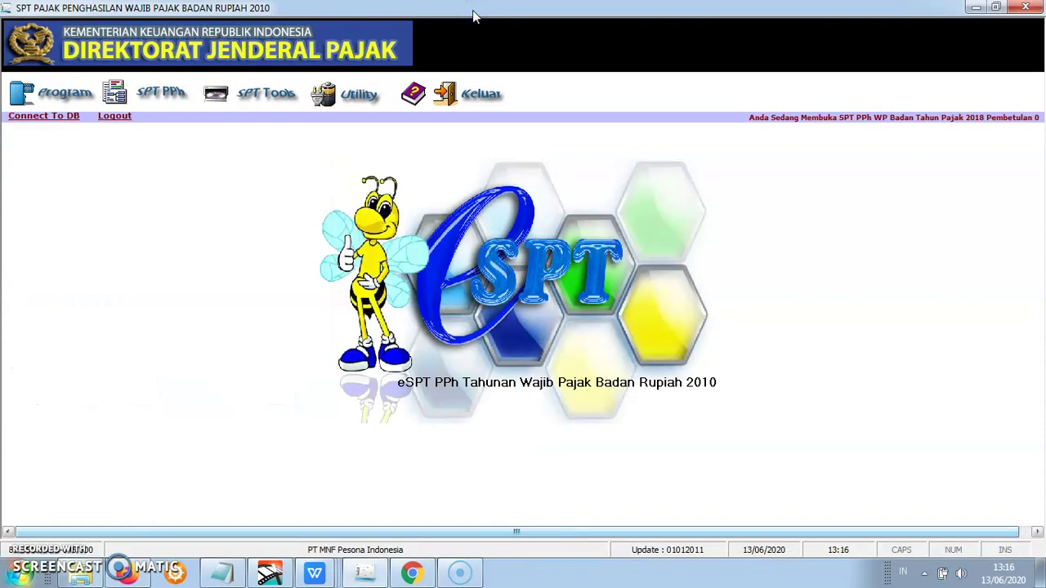
{"action": "left_click", "coordinate": [170, 94]}
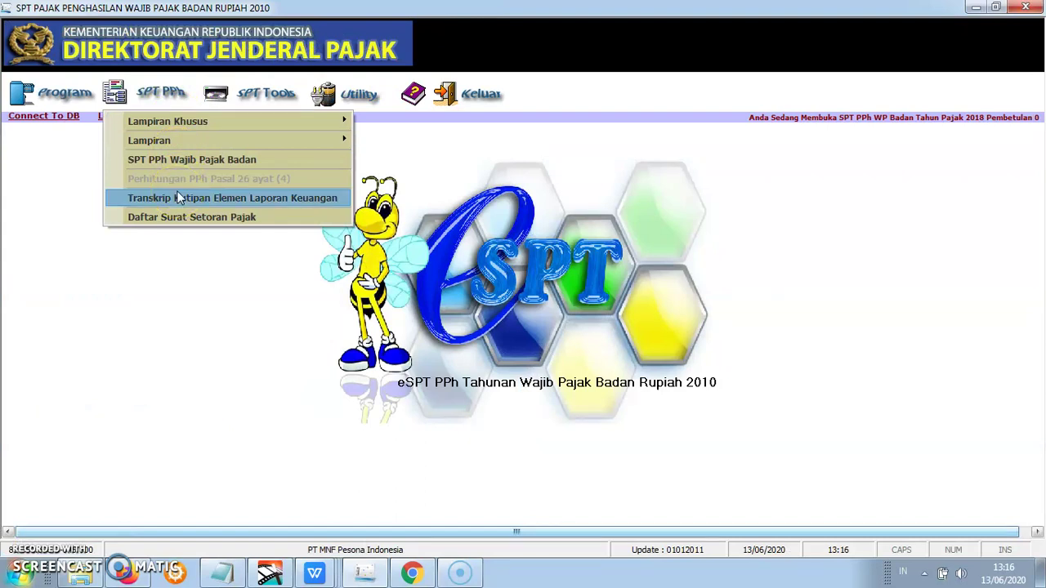
- Create a new Daftar SSP record with Kode Jenis Setoran 200 Tahunan PPh Badan
{"action": "left_click", "coordinate": [187, 218]}
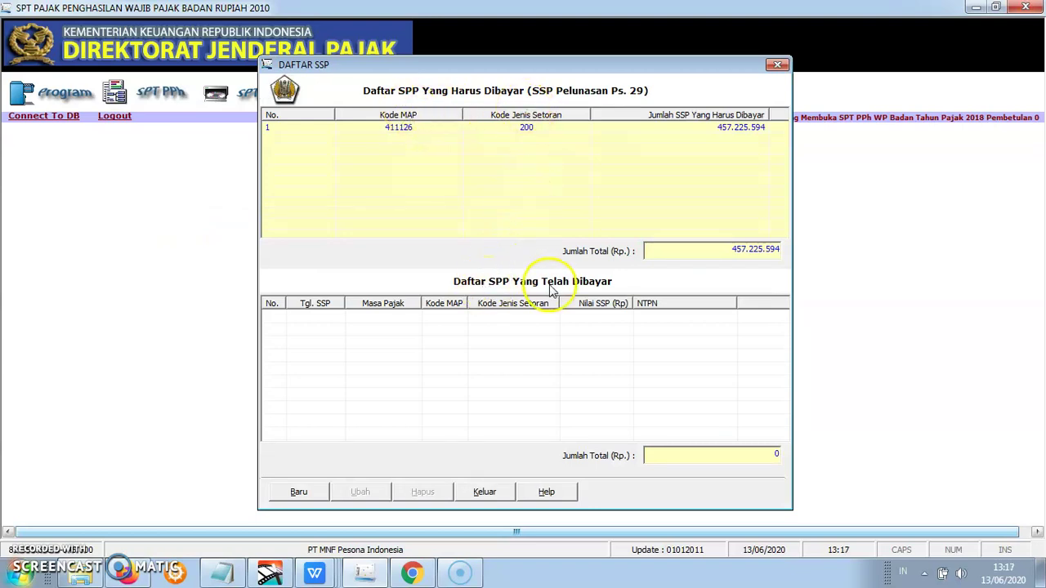
{"action": "left_click", "coordinate": [299, 492]}
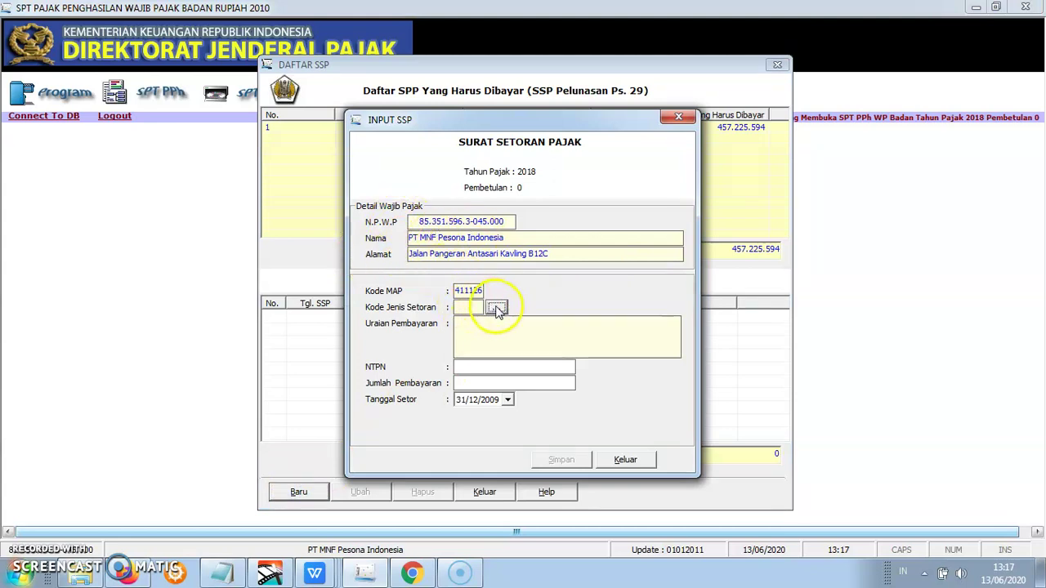
{"action": "left_click", "coordinate": [497, 309]}
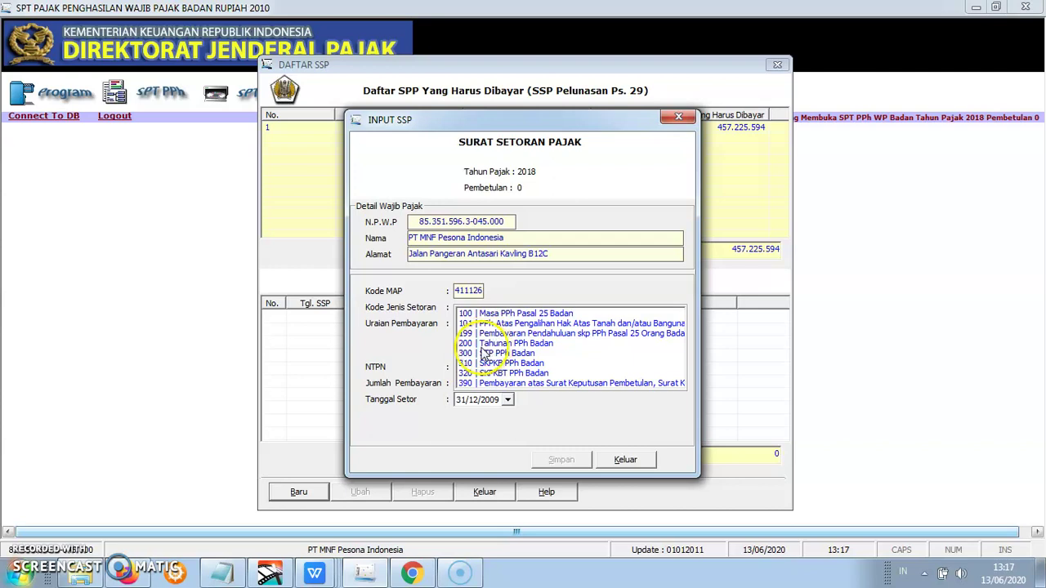
{"action": "left_click", "coordinate": [483, 343]}
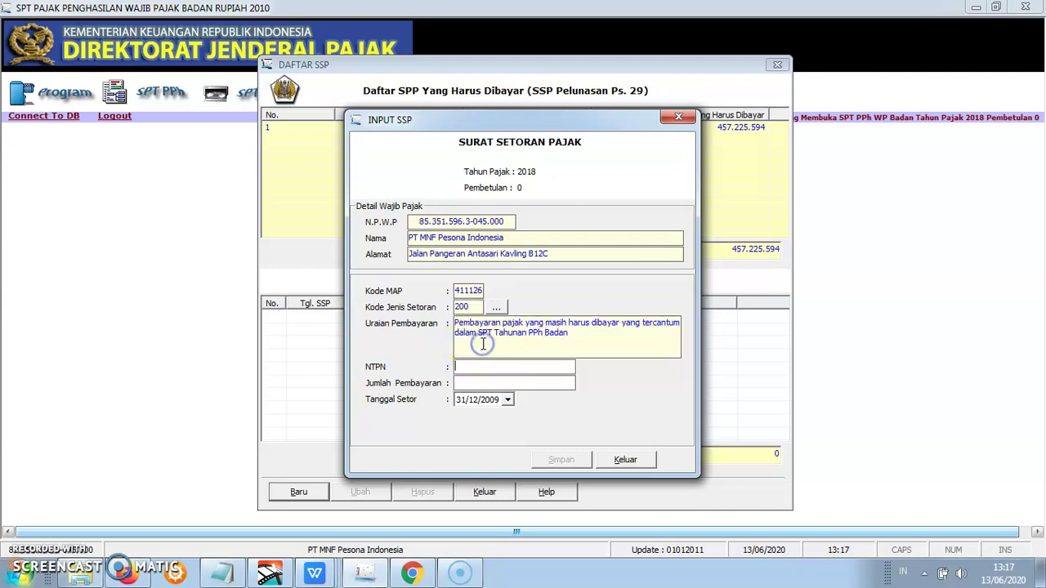
{"action": "left_click", "coordinate": [471, 368]}
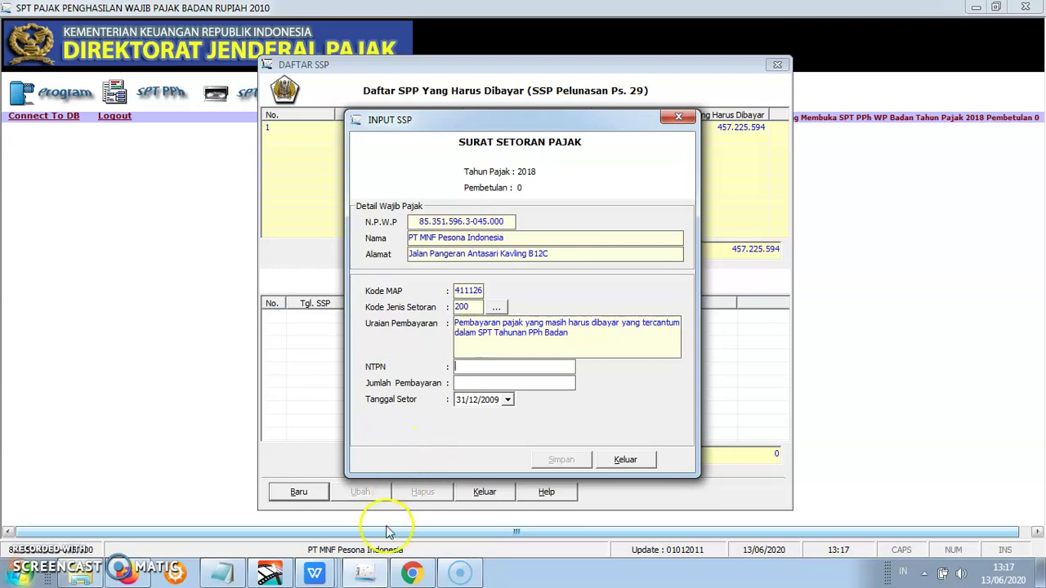
{"action": "left_click", "coordinate": [329, 572]}
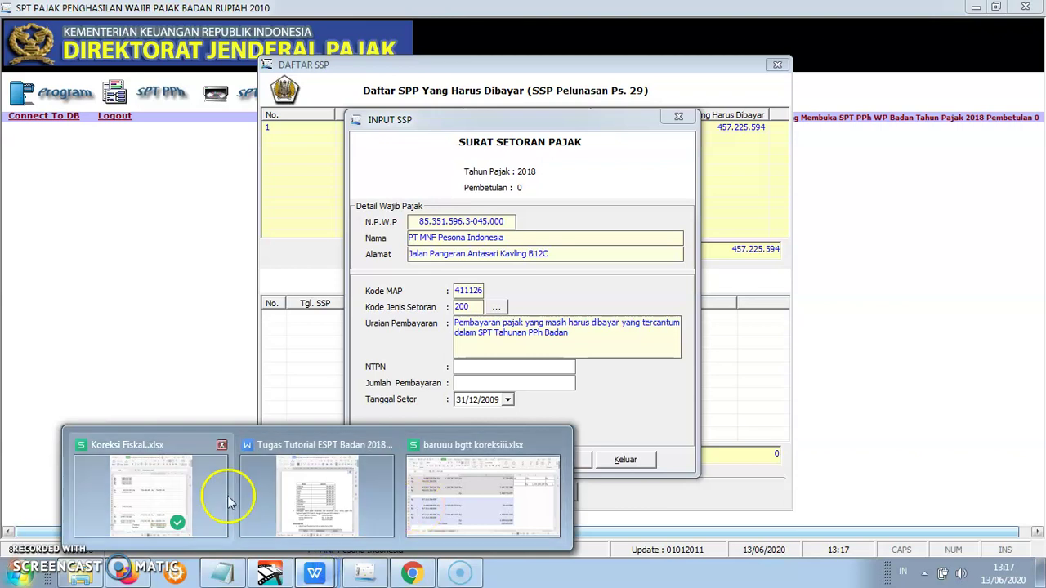
- Enter the NTPN code in cell Q90 of Koreksi Fiskal.xlsx
{"action": "left_click", "coordinate": [205, 495]}
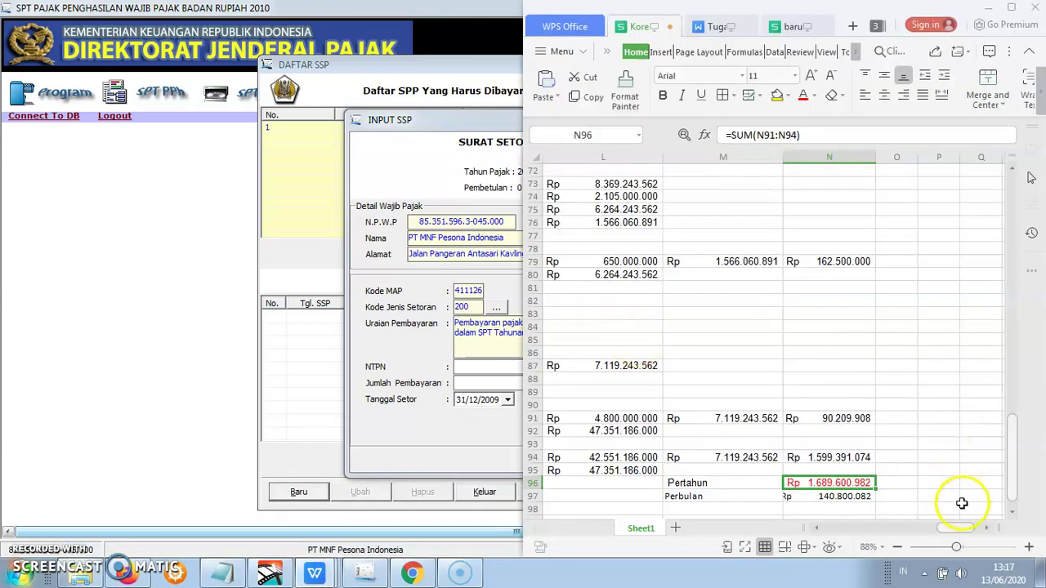
{"action": "left_click_drag", "start_coordinate": [962, 529], "coordinate": [981, 527]}
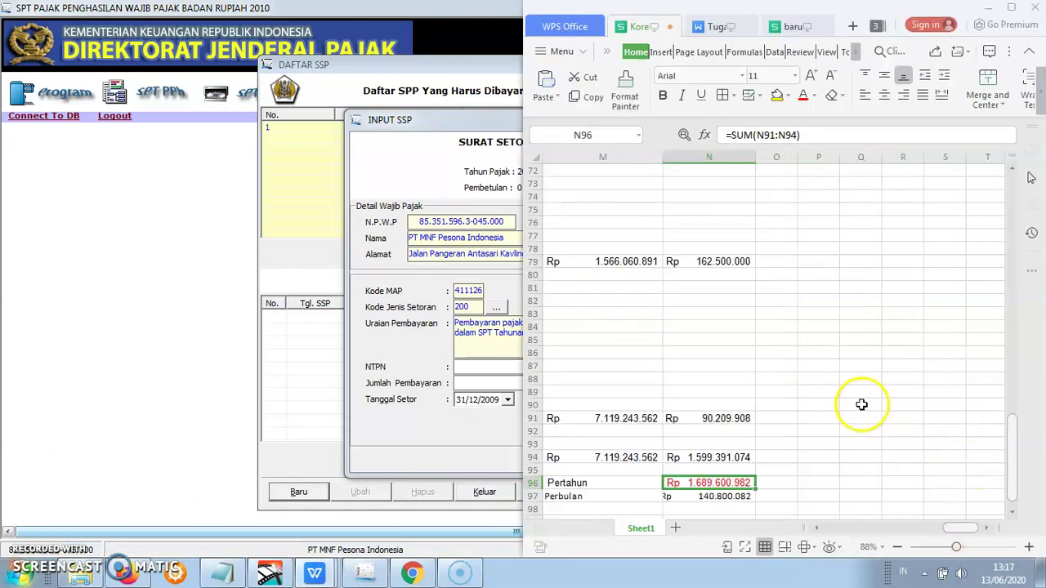
{"action": "left_click", "coordinate": [861, 405]}
{"action": "type", "text": "NHG65HJU78I"}
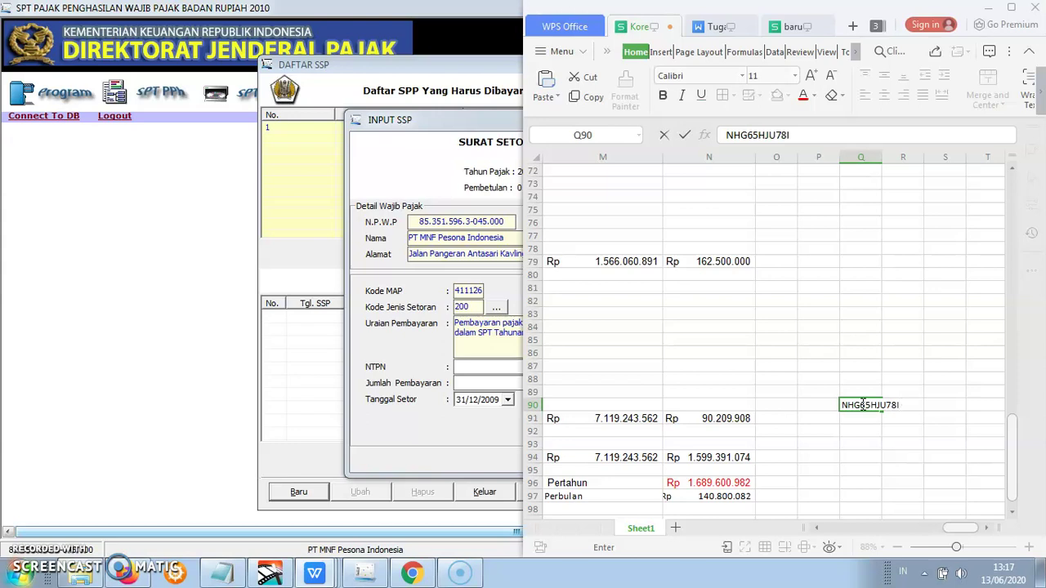
{"action": "type", "text": "KHG5"}
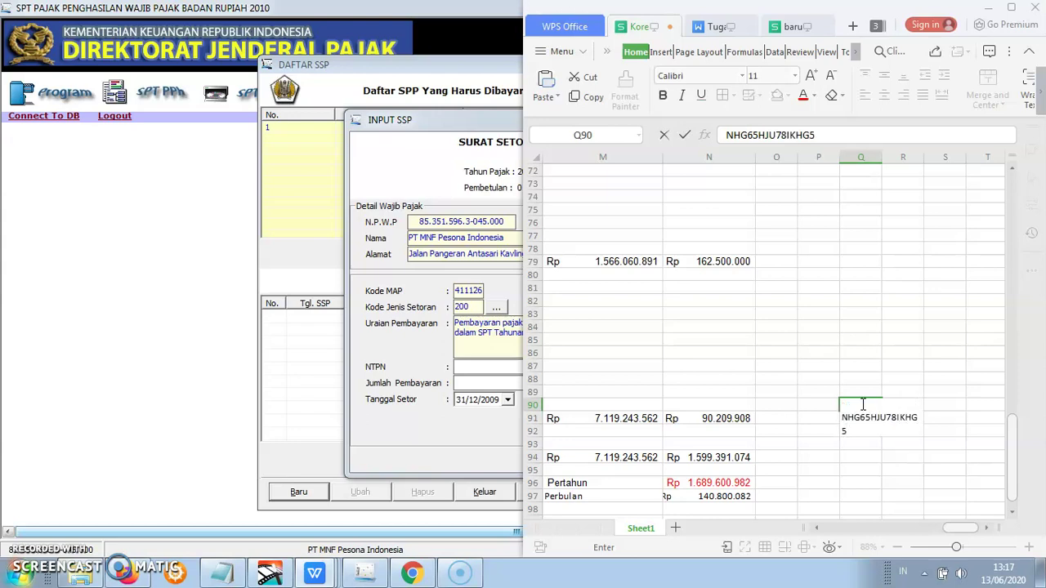
{"action": "type", "text": "R"}
{"action": "left_click", "coordinate": [888, 420]}
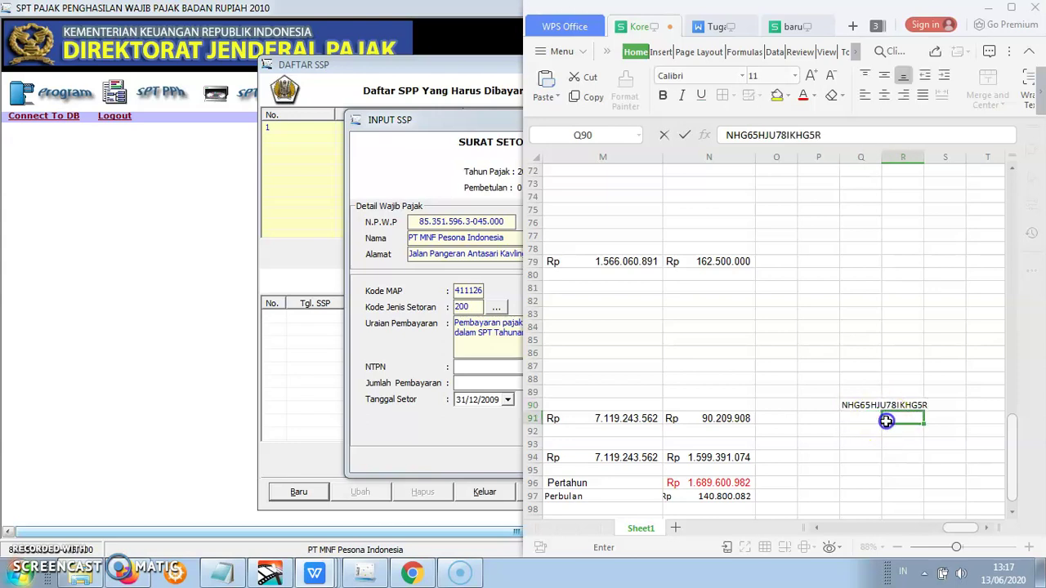
- Copy the Q90 NTPN code from the formula bar for the SSP form
{"action": "left_click", "coordinate": [860, 406]}
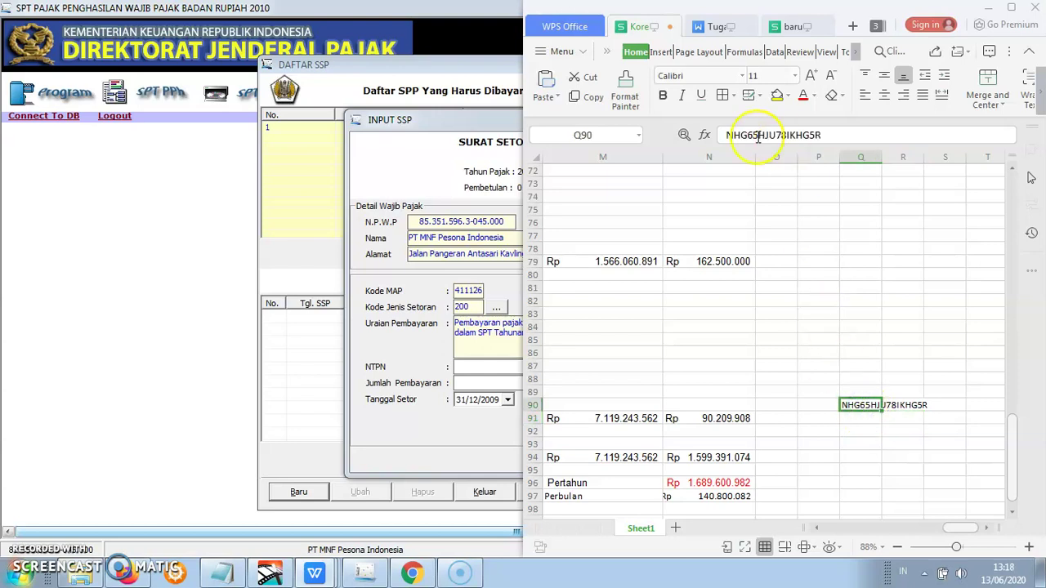
{"action": "left_click_drag", "start_coordinate": [726, 135], "coordinate": [839, 139]}
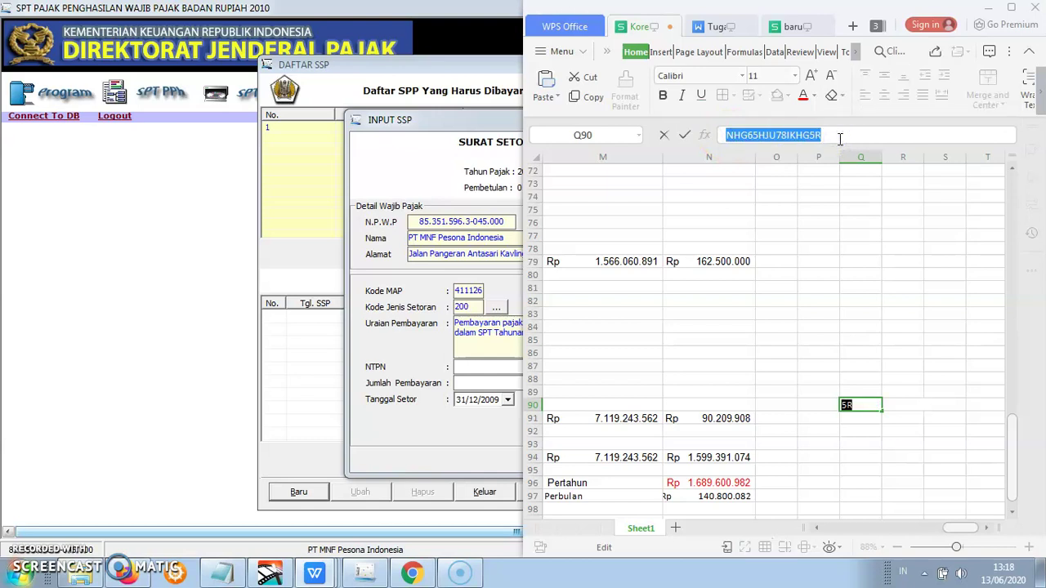
{"action": "left_click", "coordinate": [499, 365]}
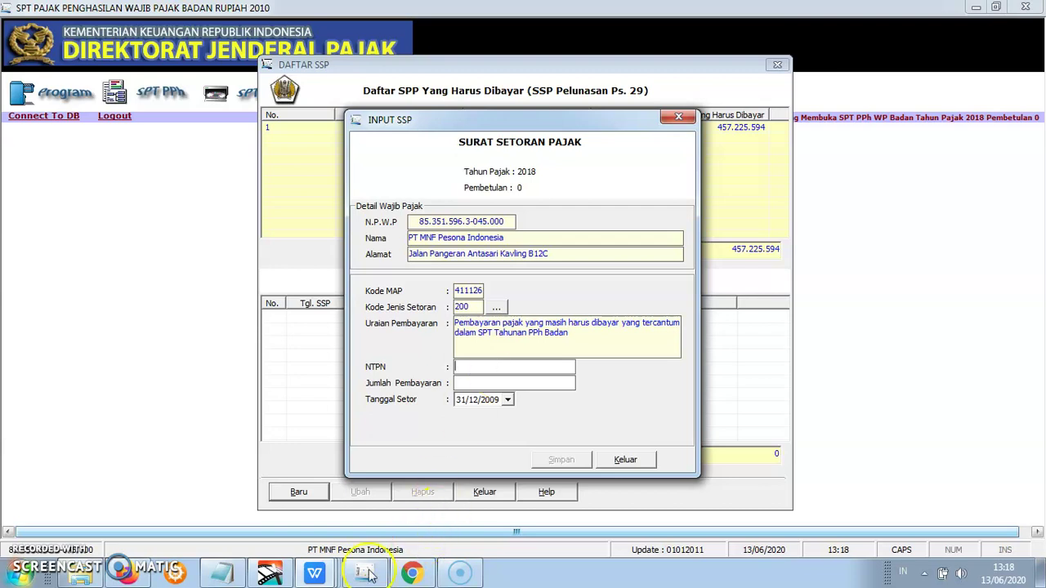
{"action": "left_click", "coordinate": [315, 573]}
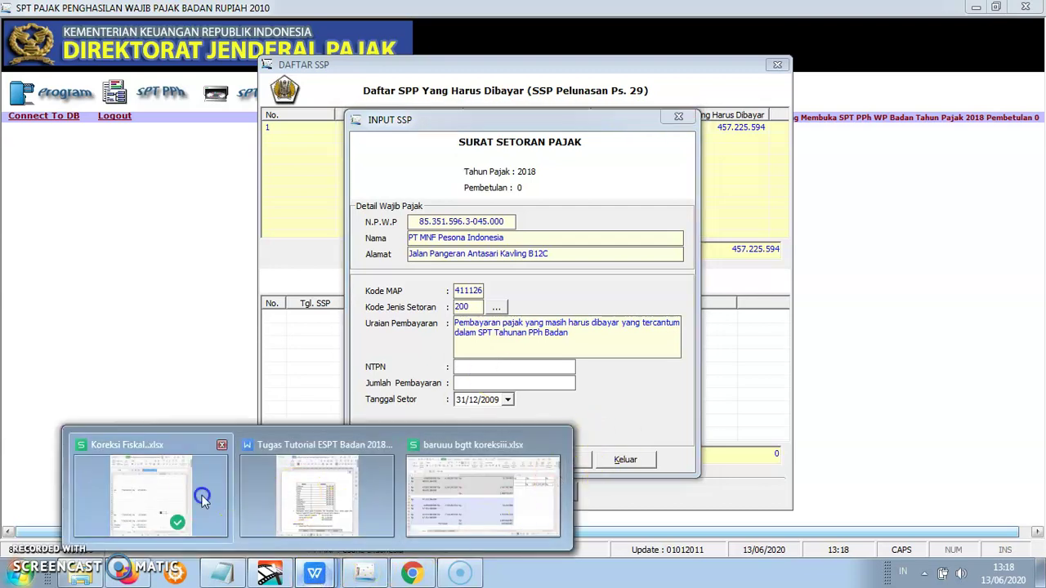
{"action": "left_click", "coordinate": [203, 495]}
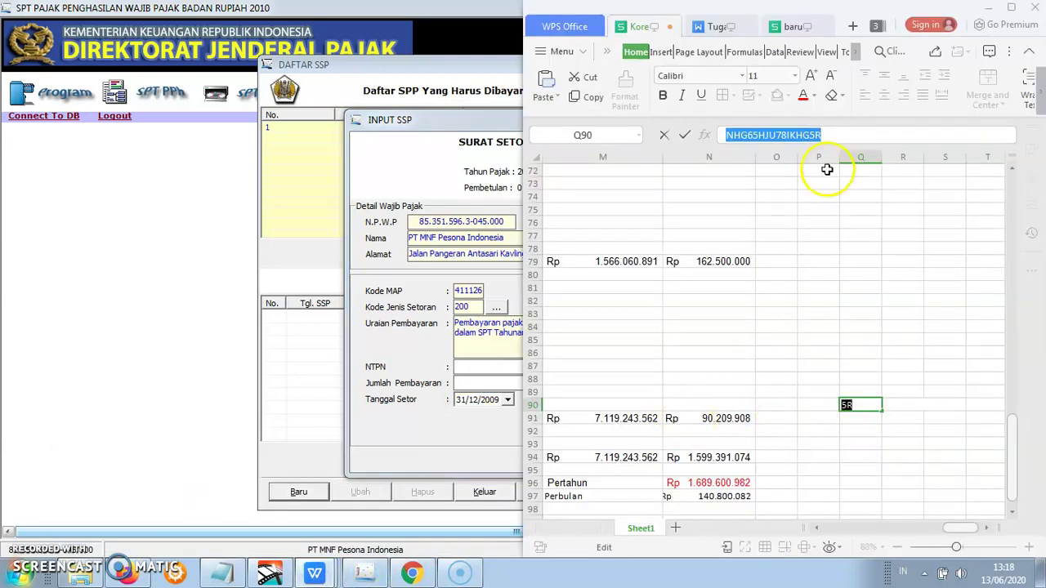
{"action": "right_click", "coordinate": [826, 134]}
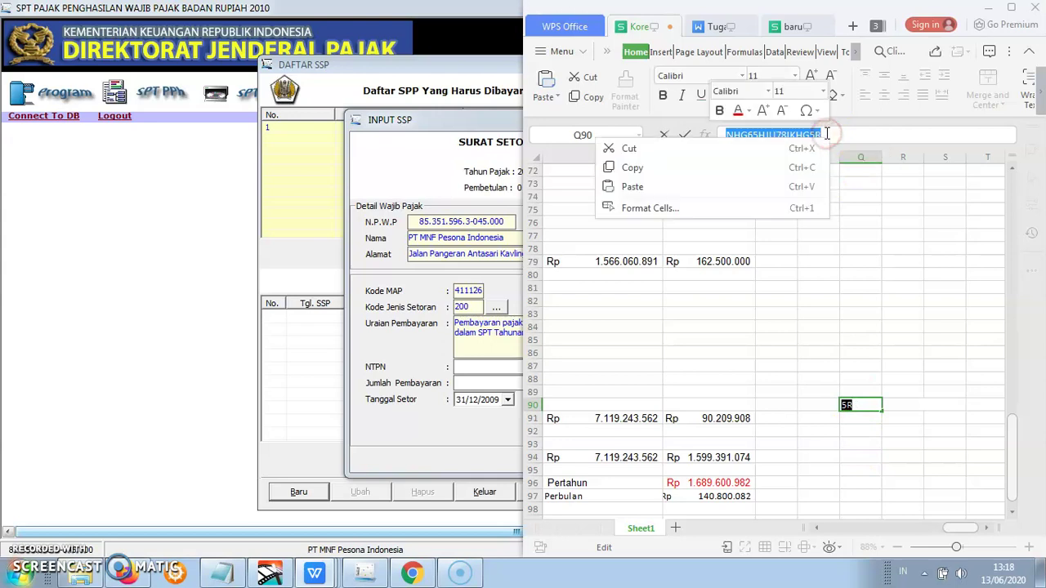
{"action": "left_click", "coordinate": [771, 166]}
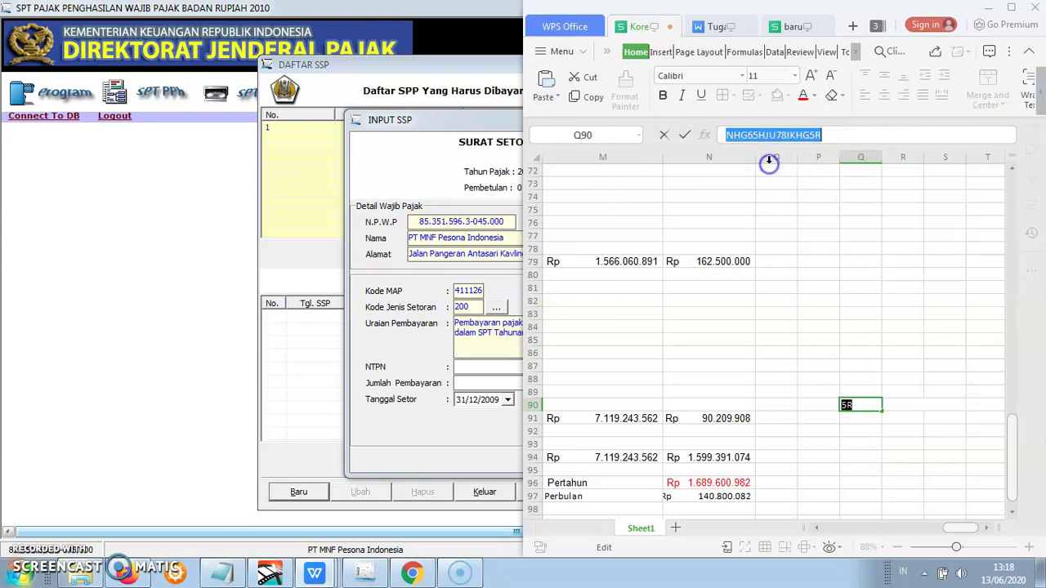
{"action": "left_click", "coordinate": [470, 370]}
- Paste the NTPN into the SSP form and set Jumlah Pembayaran to 457225594
{"action": "right_click", "coordinate": [470, 369]}
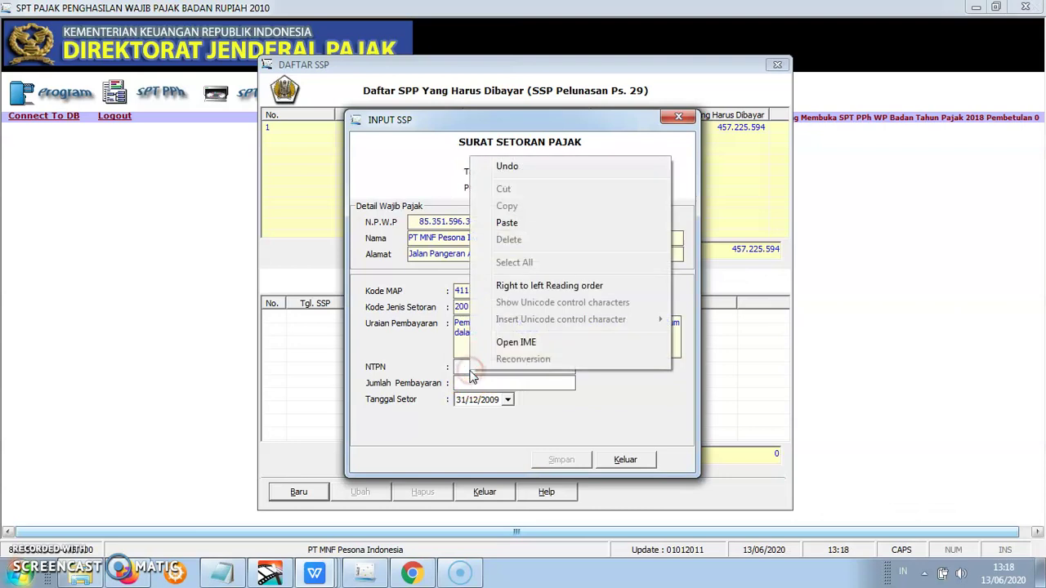
{"action": "left_click", "coordinate": [507, 223]}
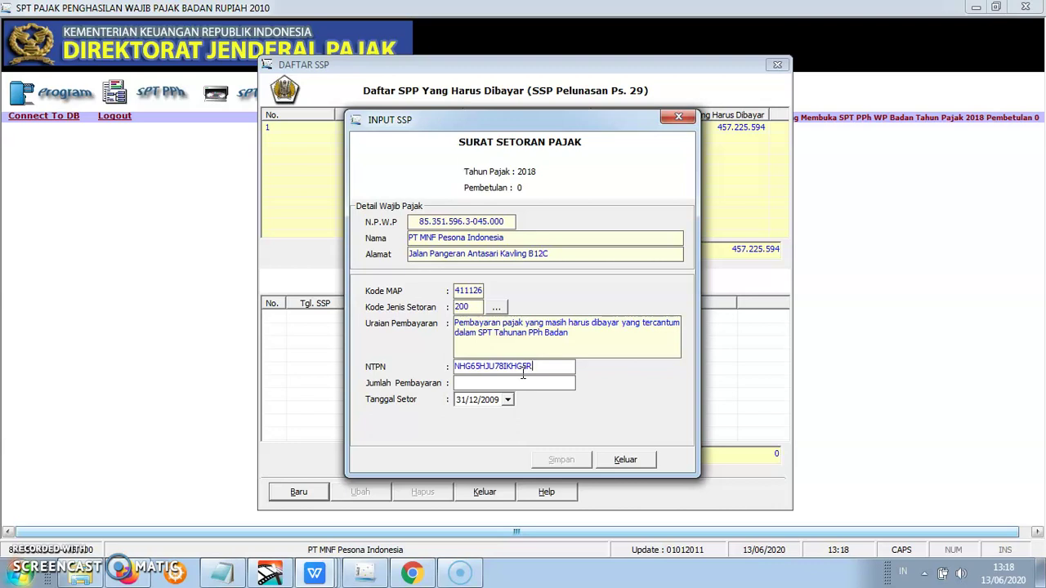
{"action": "left_click", "coordinate": [518, 383]}
{"action": "left_click_drag", "start_coordinate": [558, 381], "coordinate": [579, 383]}
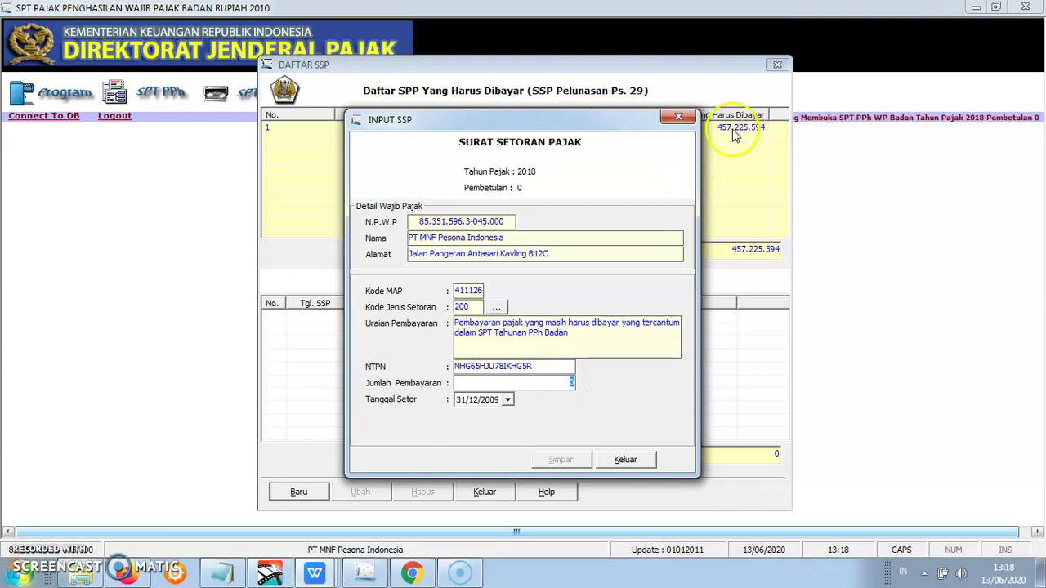
{"action": "left_click_drag", "start_coordinate": [622, 123], "coordinate": [555, 165]}
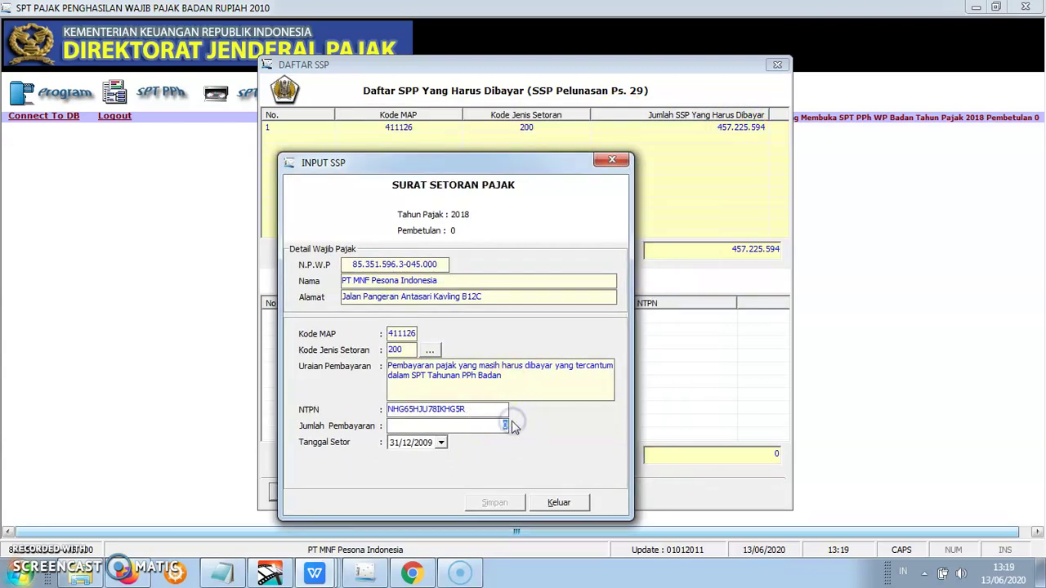
{"action": "type", "text": "457225594"}
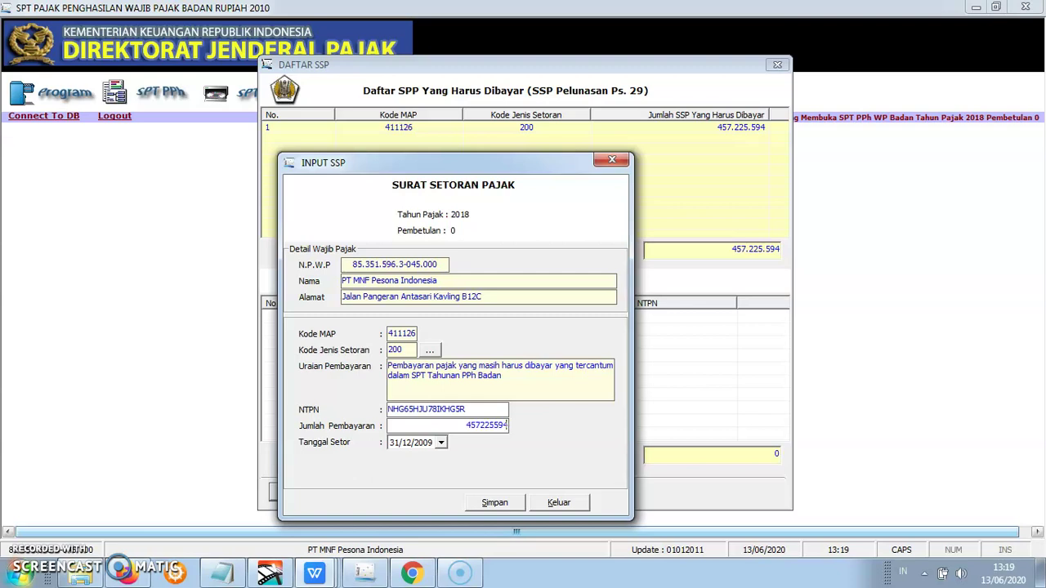
- Pick 30 April 2019 as the Tanggal Setor and save the SSP payment record
{"action": "left_click", "coordinate": [441, 442]}
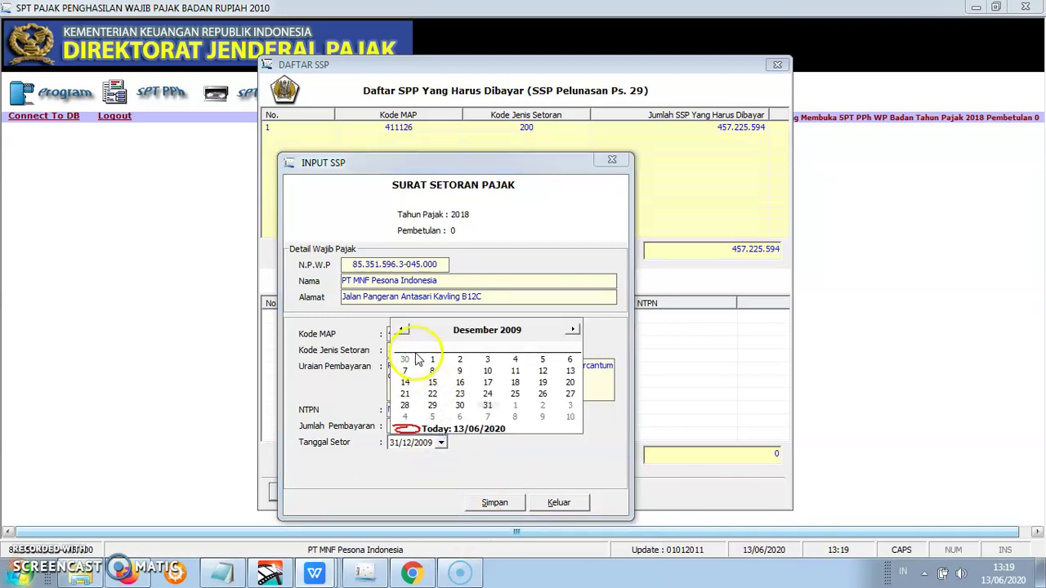
{"action": "left_click", "coordinate": [572, 329]}
{"action": "left_click", "coordinate": [572, 330]}
{"action": "left_click", "coordinate": [572, 329]}
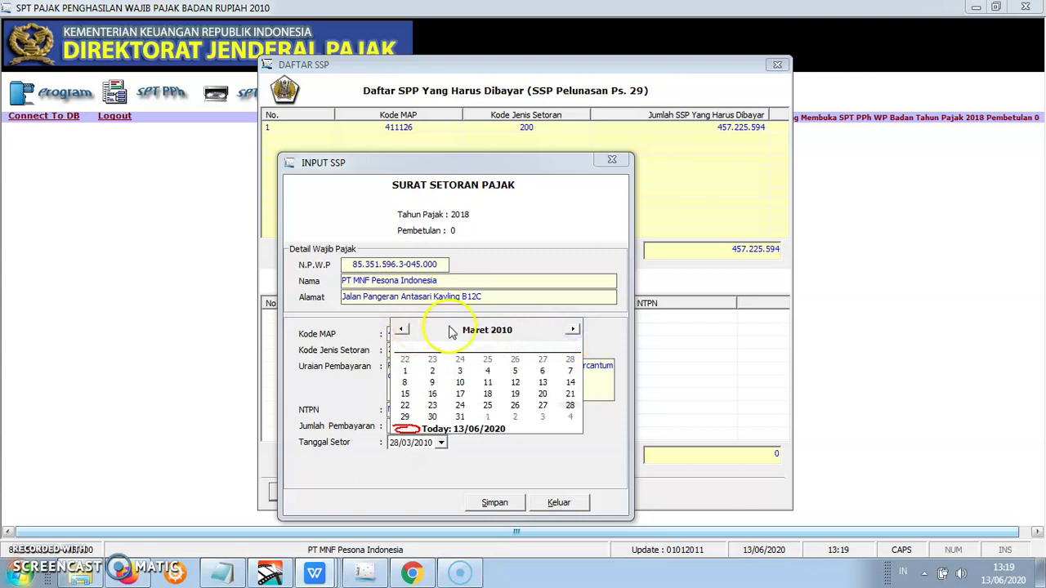
{"action": "left_click", "coordinate": [501, 330]}
{"action": "left_click", "coordinate": [523, 326]}
{"action": "left_click", "coordinate": [523, 325]}
{"action": "left_click", "coordinate": [523, 325]}
{"action": "left_click", "coordinate": [524, 326]}
{"action": "left_click", "coordinate": [523, 326]}
{"action": "left_click", "coordinate": [523, 326]}
{"action": "left_click", "coordinate": [523, 325]}
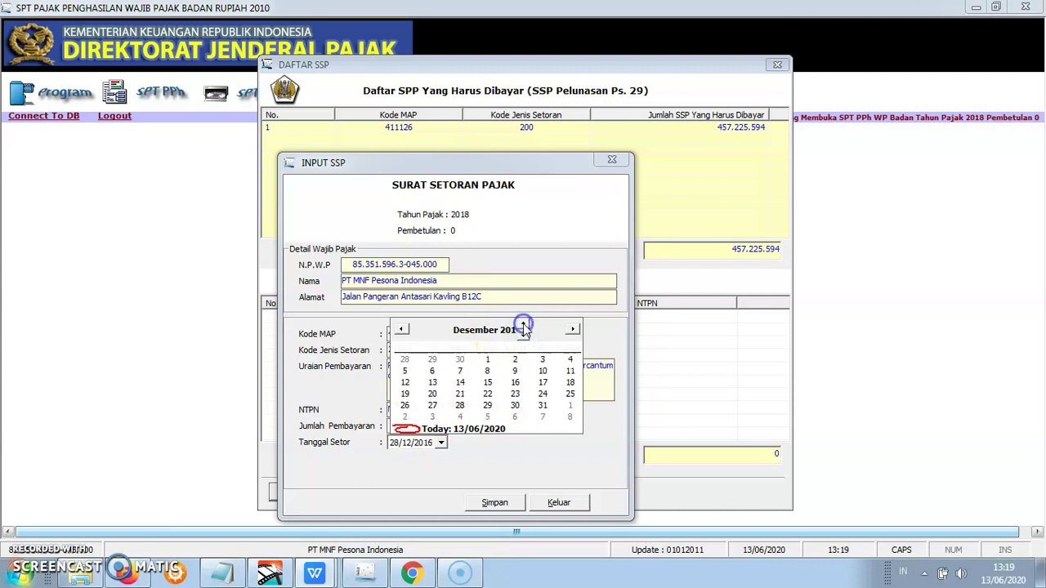
{"action": "left_click", "coordinate": [533, 326]}
{"action": "left_click", "coordinate": [533, 325]}
{"action": "left_click", "coordinate": [533, 325]}
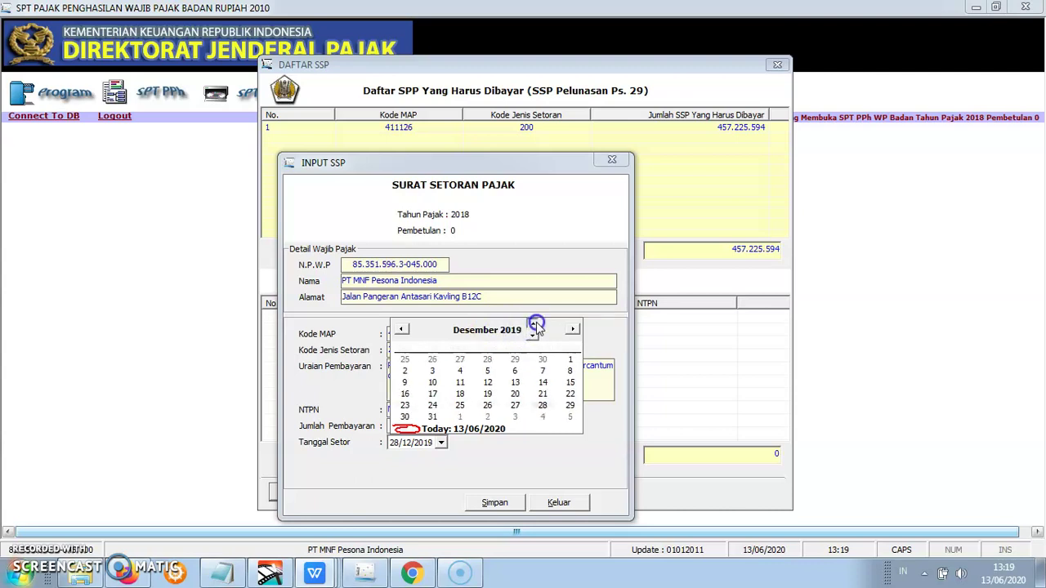
{"action": "left_click", "coordinate": [401, 330]}
{"action": "left_click", "coordinate": [400, 330]}
{"action": "left_click", "coordinate": [400, 330]}
{"action": "left_click", "coordinate": [401, 330]}
{"action": "left_click", "coordinate": [401, 331]}
{"action": "left_click", "coordinate": [400, 330]}
{"action": "left_click", "coordinate": [401, 330]}
{"action": "left_click", "coordinate": [401, 330]}
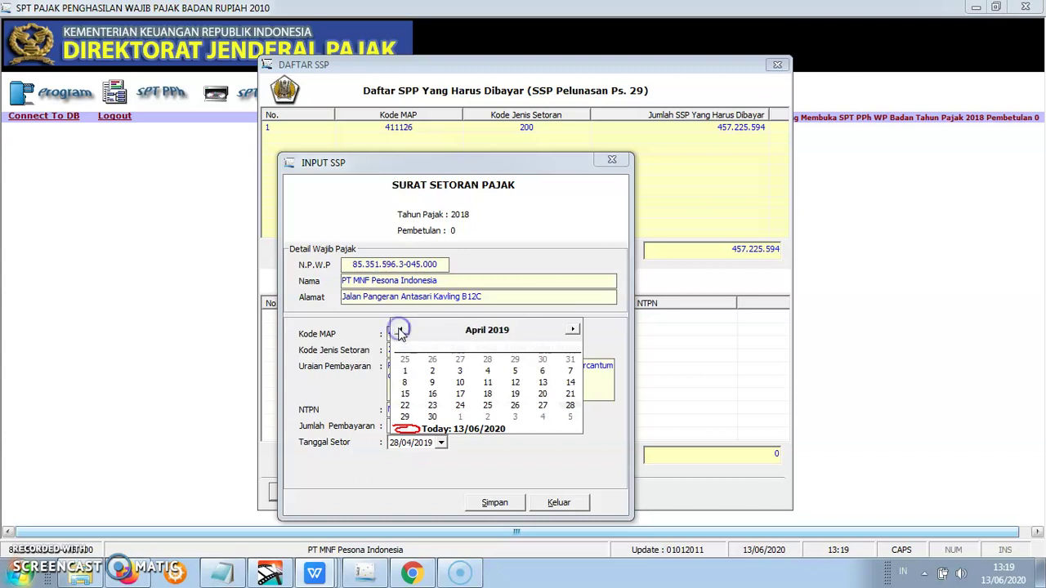
{"action": "left_click", "coordinate": [432, 417]}
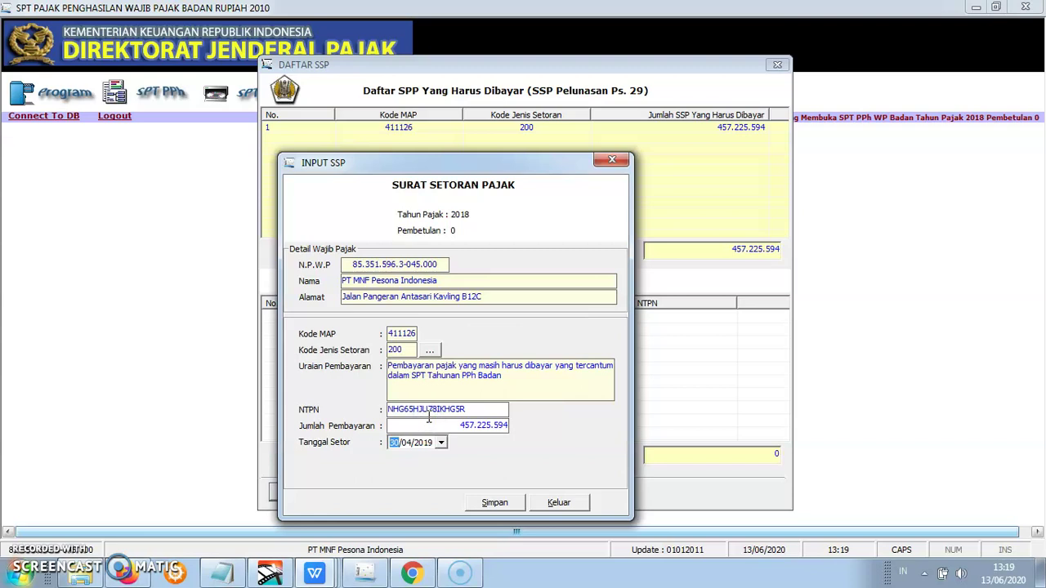
{"action": "left_click", "coordinate": [513, 504]}
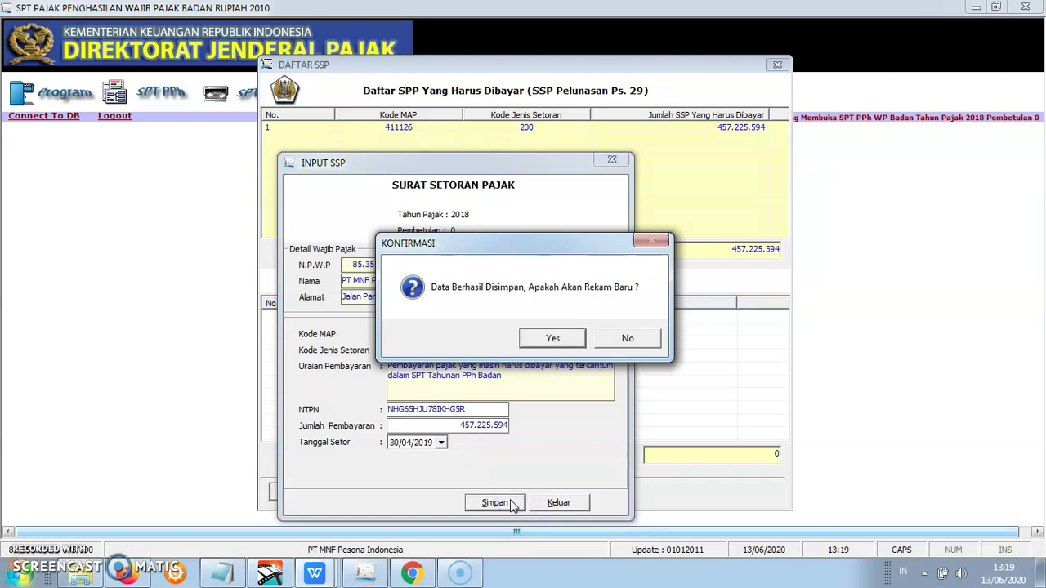
- Decline adding another SSP and close the Daftar SSP list showing the 457.225.594 payment
{"action": "left_click", "coordinate": [647, 342]}
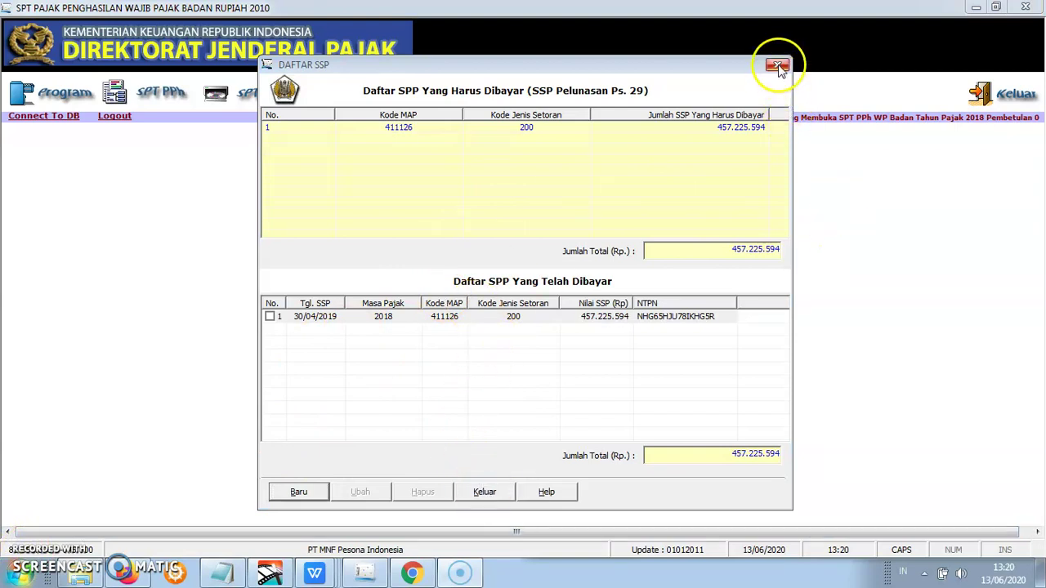
{"action": "left_click", "coordinate": [777, 66]}
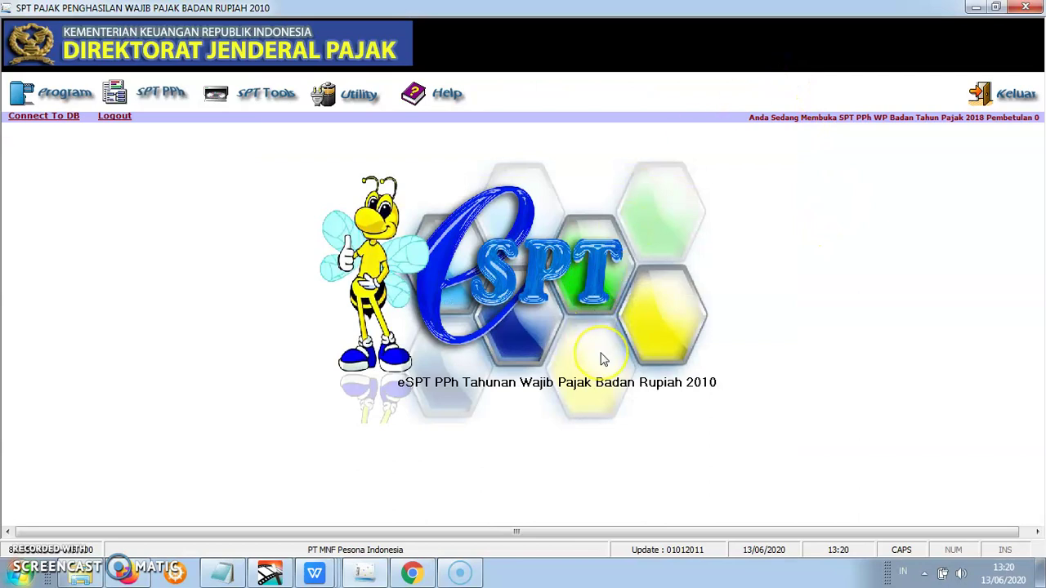